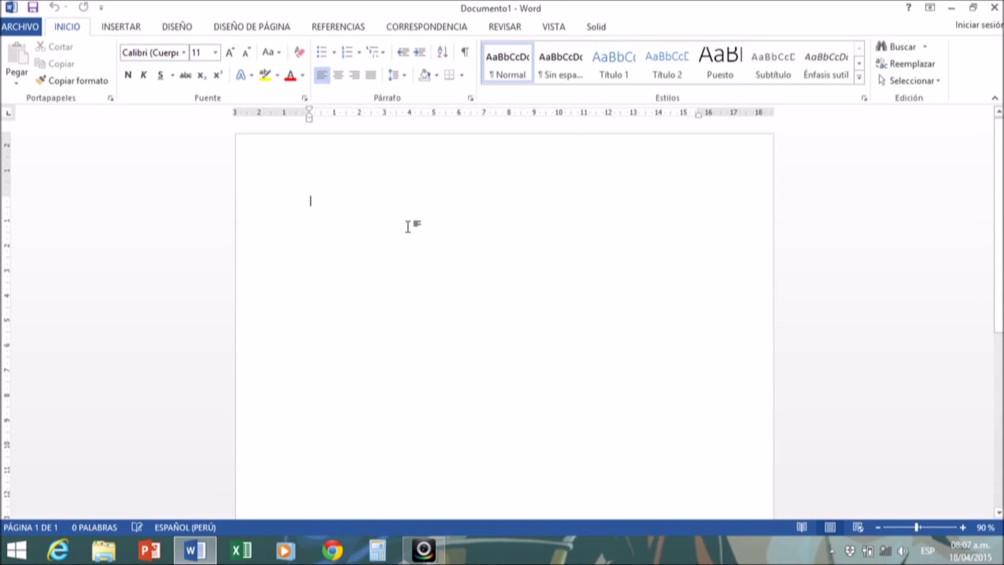
# Enter the title "FILOSOFÍA" on the first line of the document and centre it
pyautogui.write('ASF')
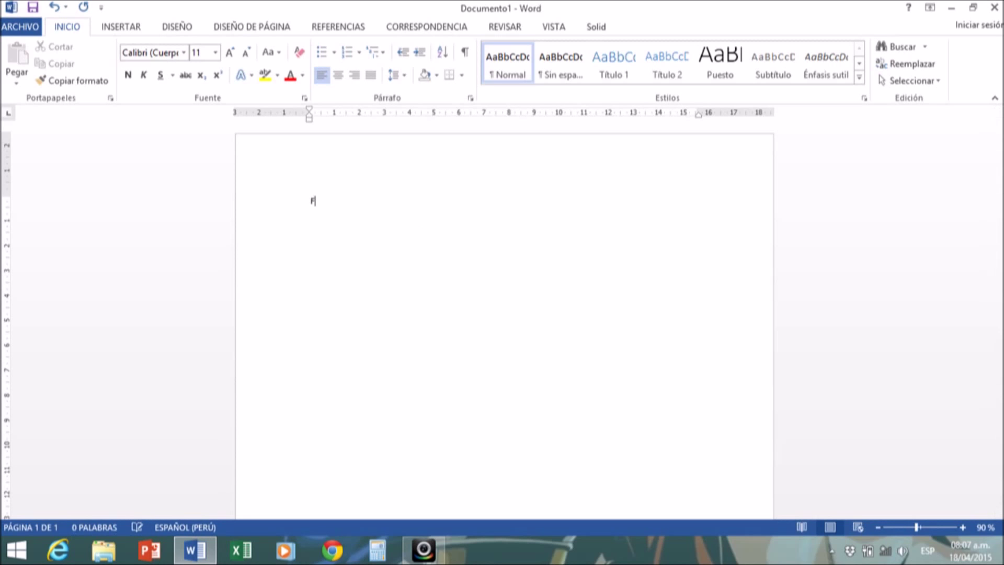
pyautogui.write('iLOSOFIA')
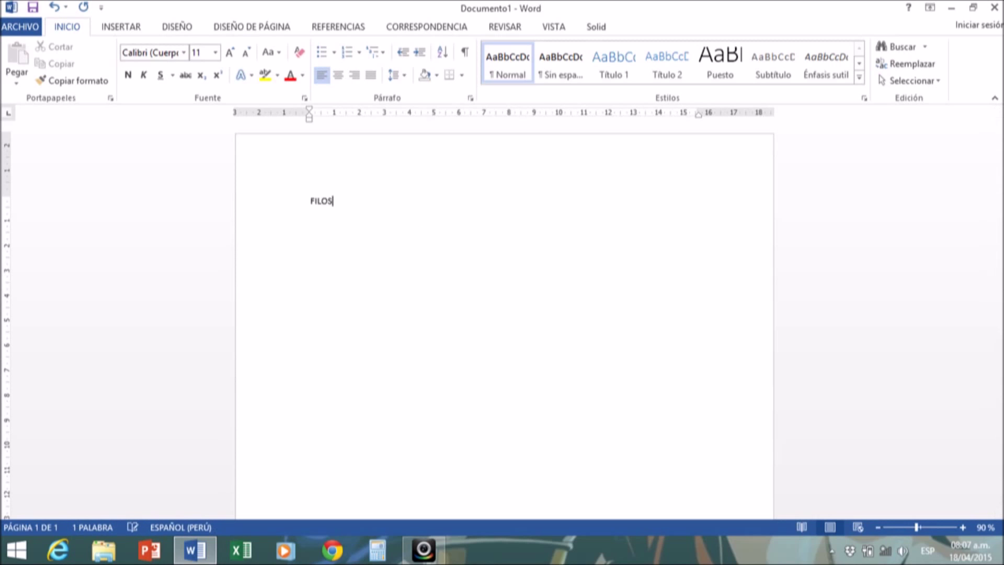
pyautogui.press('BackSpace')
pyautogui.press('BackSpace')
pyautogui.write('ÍA')
pyautogui.hotkey('ctrl', 't')
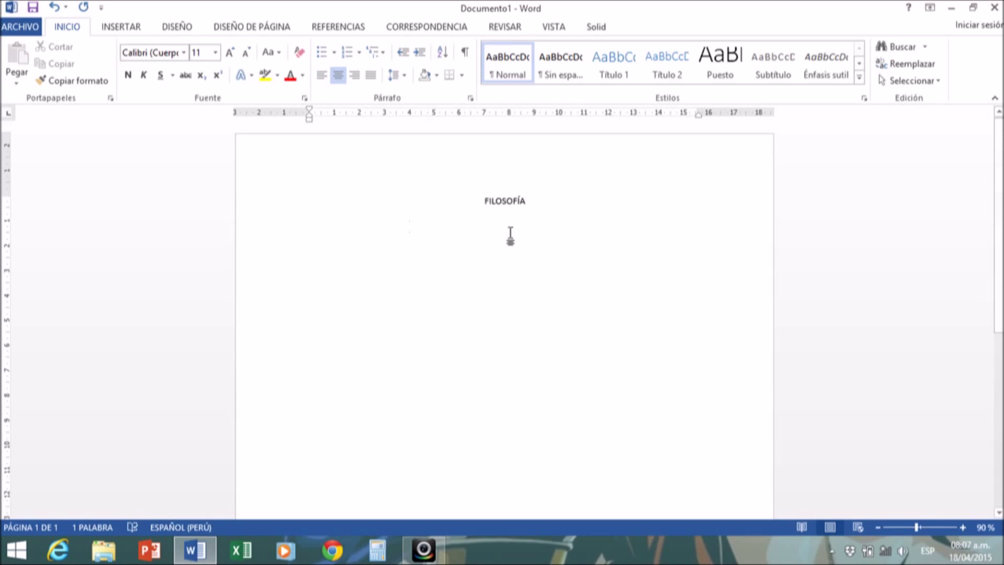
# Add a left-aligned numbered heading "1.1. Antecedentes" in the Título 1 style below the title
pyautogui.press('Return')
pyautogui.hotkey('ctrl', 'q')
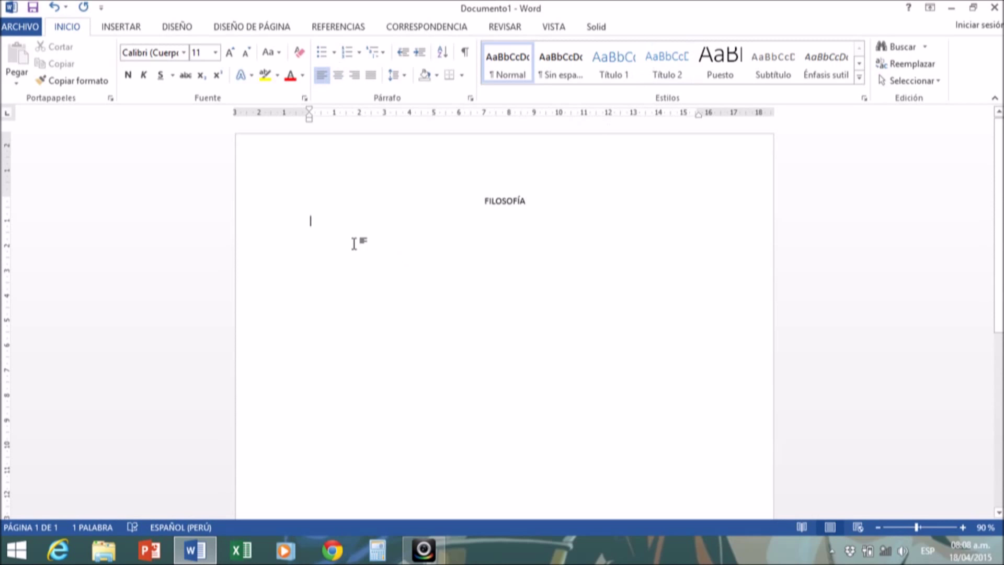
pyautogui.click(614, 73)
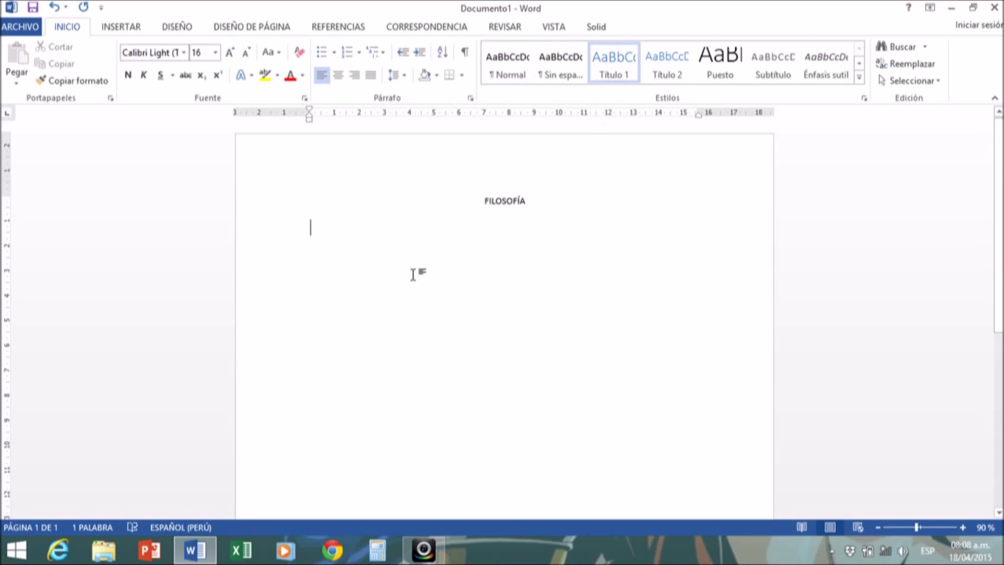
pyautogui.write('1.1. a')
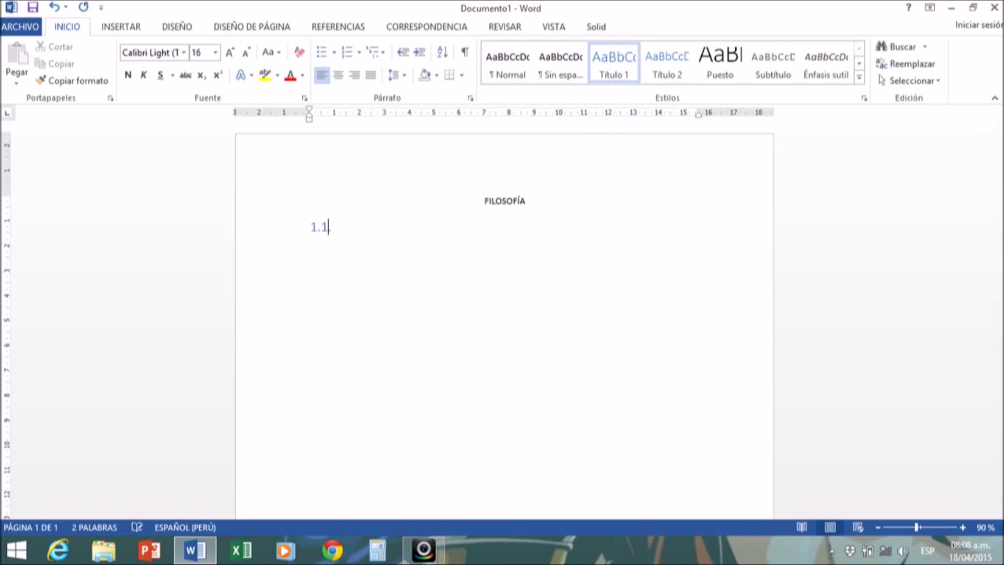
pyautogui.write('N')
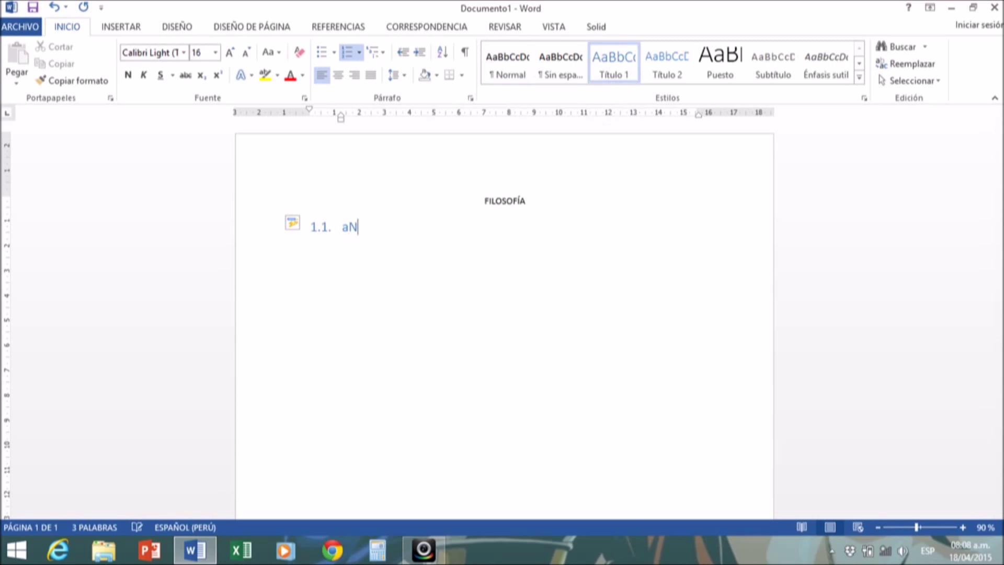
pyautogui.press('BackSpace')
pyautogui.press('BackSpace')
pyautogui.write('N')
pyautogui.press('BackSpace')
pyautogui.write('Antecedentes')
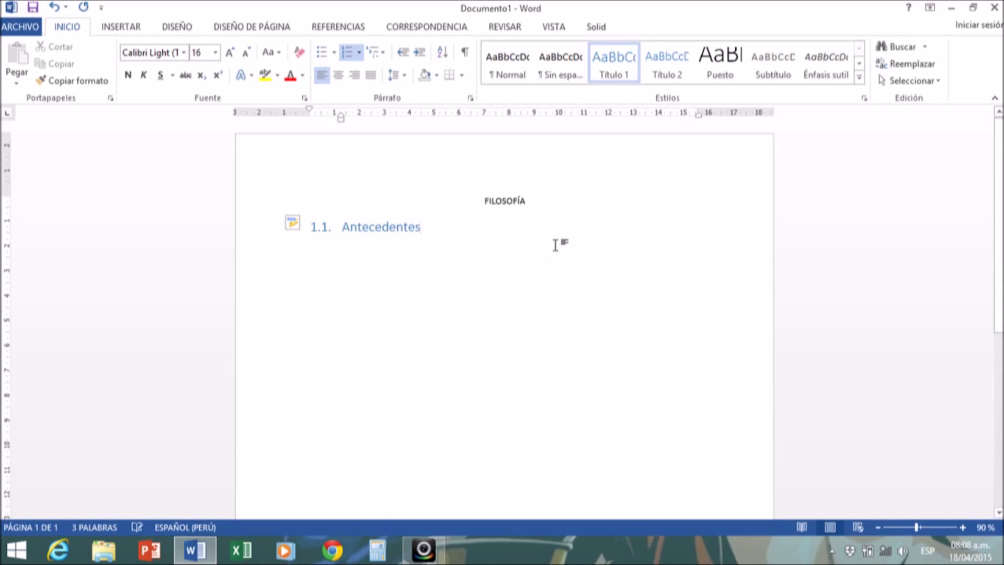
# Insert a centred line reading "CAPÍTULO I" above the FILOSOFÍA title
pyautogui.click(477, 206)
pyautogui.press('Return')
pyautogui.write('ca')
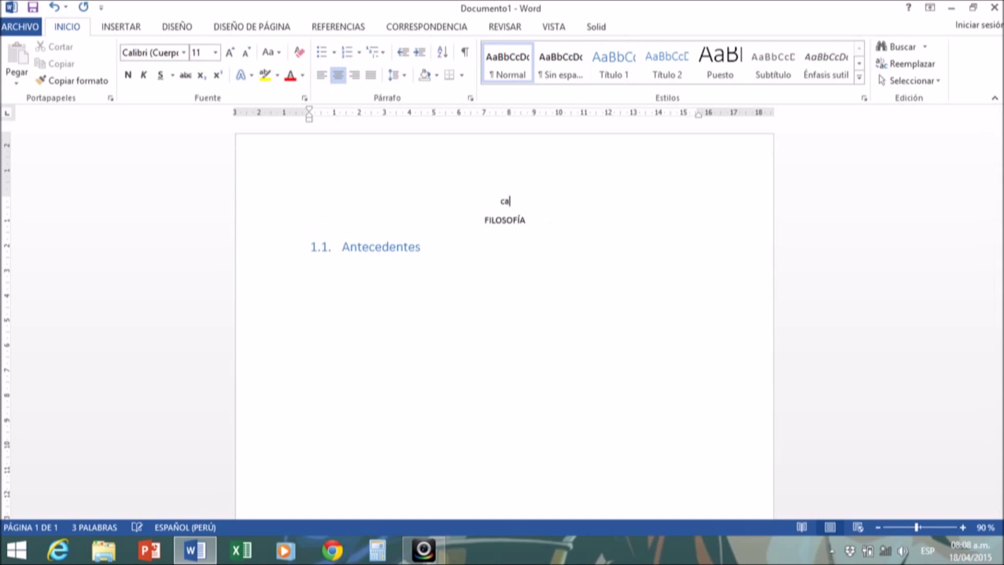
pyautogui.press('BackSpace')
pyautogui.press('BackSpace')
pyautogui.write('CAPÍTULO I')
# Extend the FILOSOFÍA title to read "ASPECTOS PRELIMINARES DE FILOSOFÍA"
pyautogui.moveTo(531, 220); pyautogui.dragTo(483, 200)
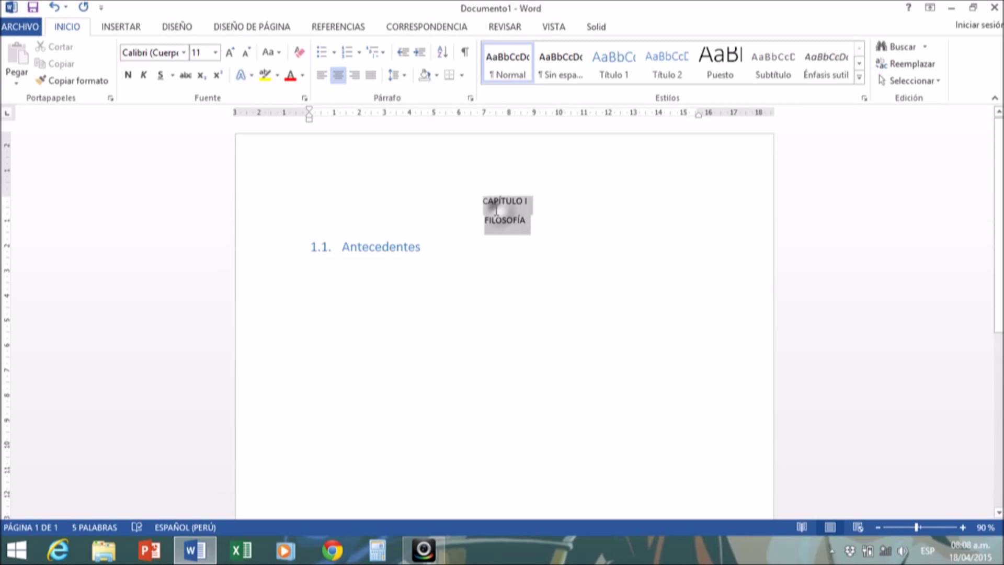
pyautogui.click(511, 201)
pyautogui.click(485, 219)
pyautogui.write('ASPECTOS PRELIMI')
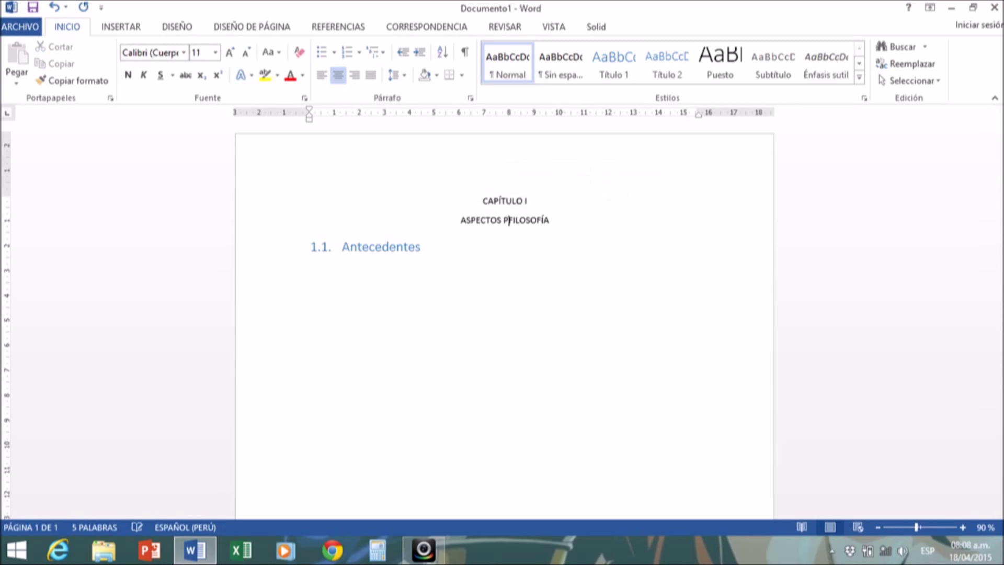
pyautogui.write('NARES DE')
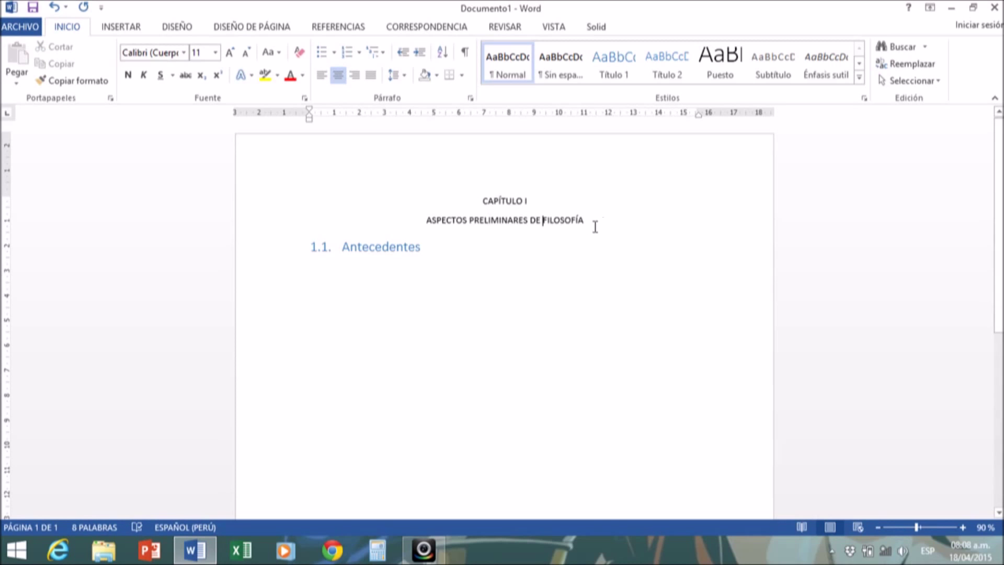
# Add the numbered heading "1.2. Orígenes" in the Título 1 style below the Antecedentes heading
pyautogui.click(413, 248)
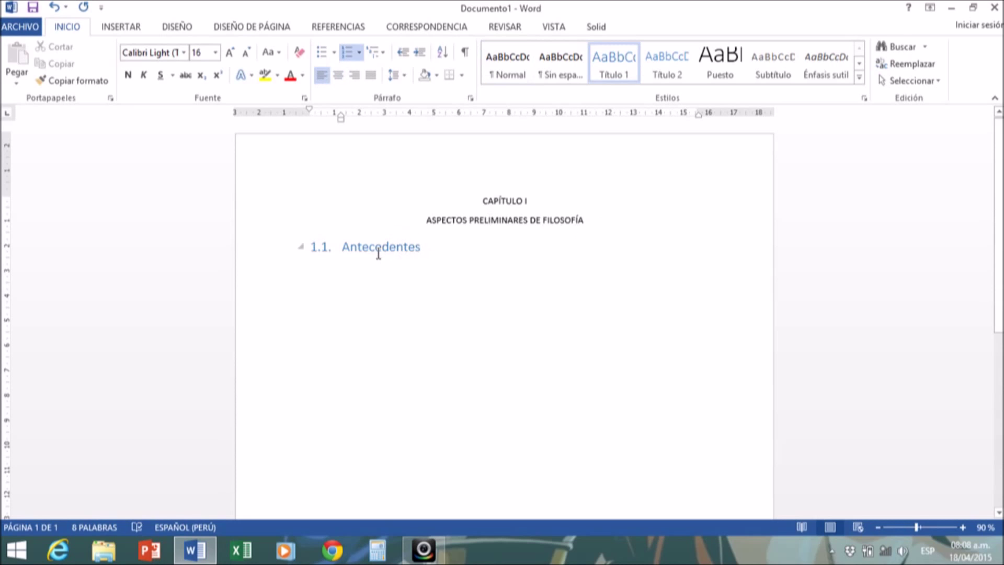
pyautogui.click(437, 247)
pyautogui.press('Return')
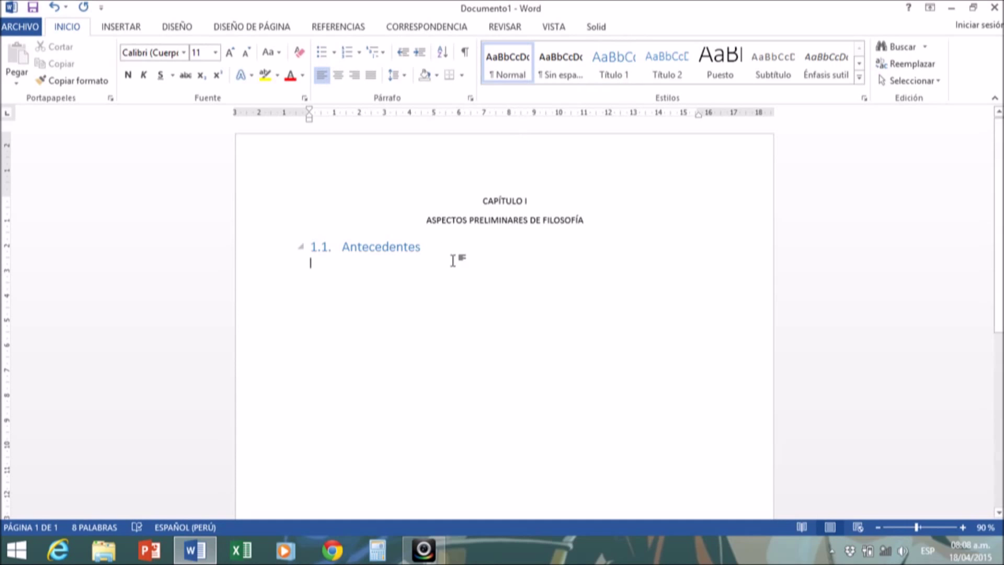
pyautogui.click(614, 65)
pyautogui.write('1.2. ')
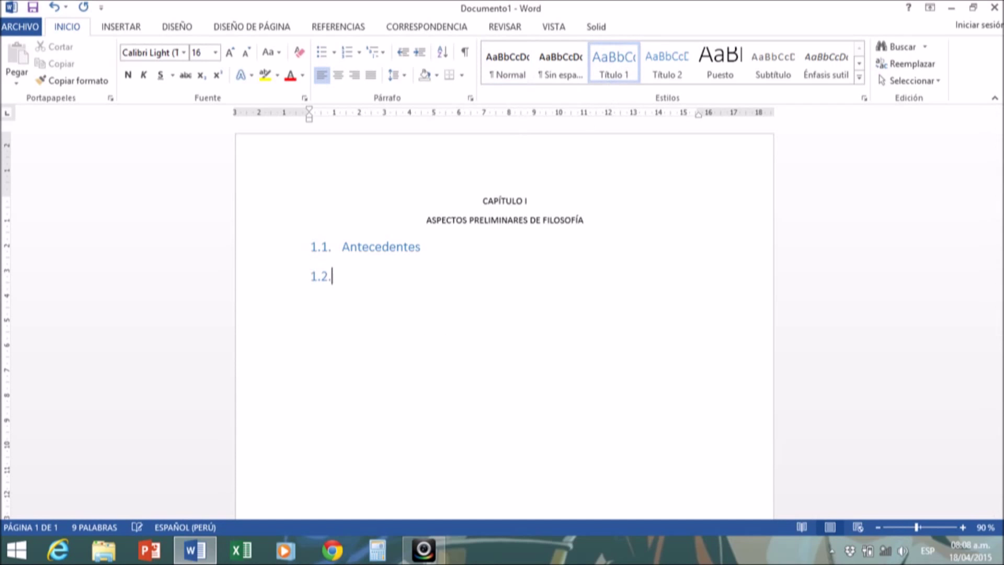
pyautogui.write('O')
pyautogui.press('BackSpace')
pyautogui.write('Orígenes')
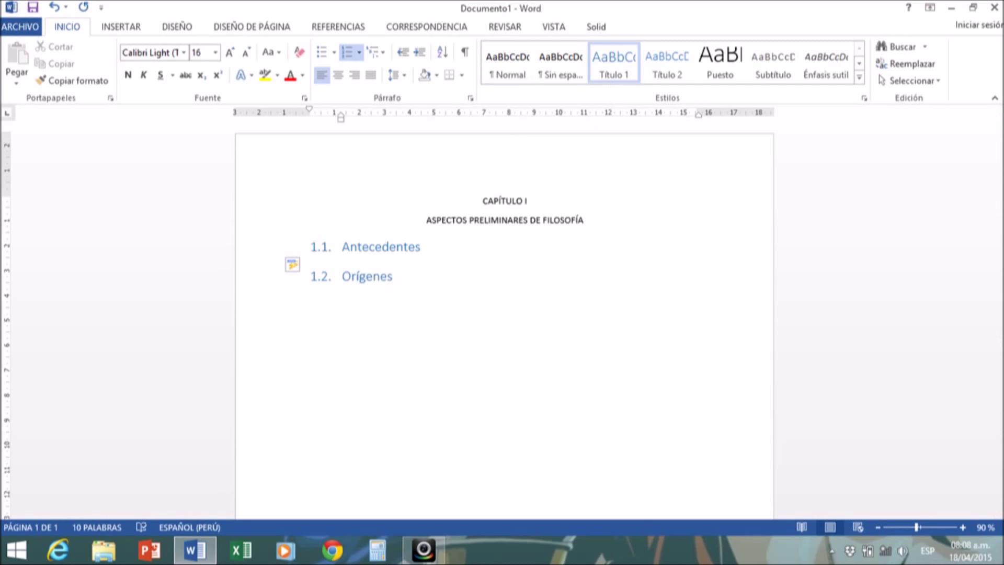
# Add an indented filler line under each heading, repeating "js" below Antecedentes and "jd" below Orígenes
pyautogui.click(428, 250)
pyautogui.press('Return')
pyautogui.press('Tab')
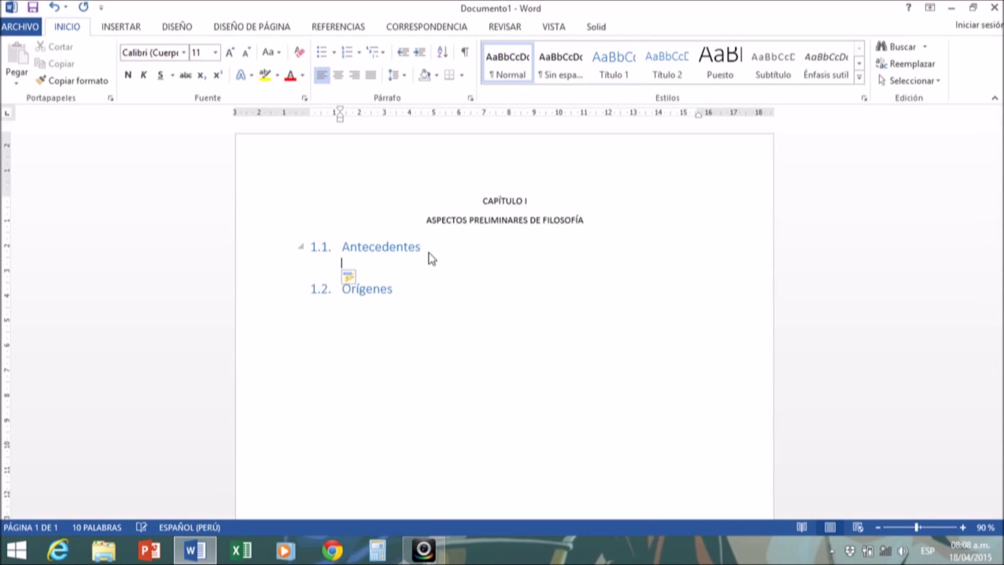
pyautogui.write('jjjsjsjsjsjsjsjsjsjsjsjsjs')
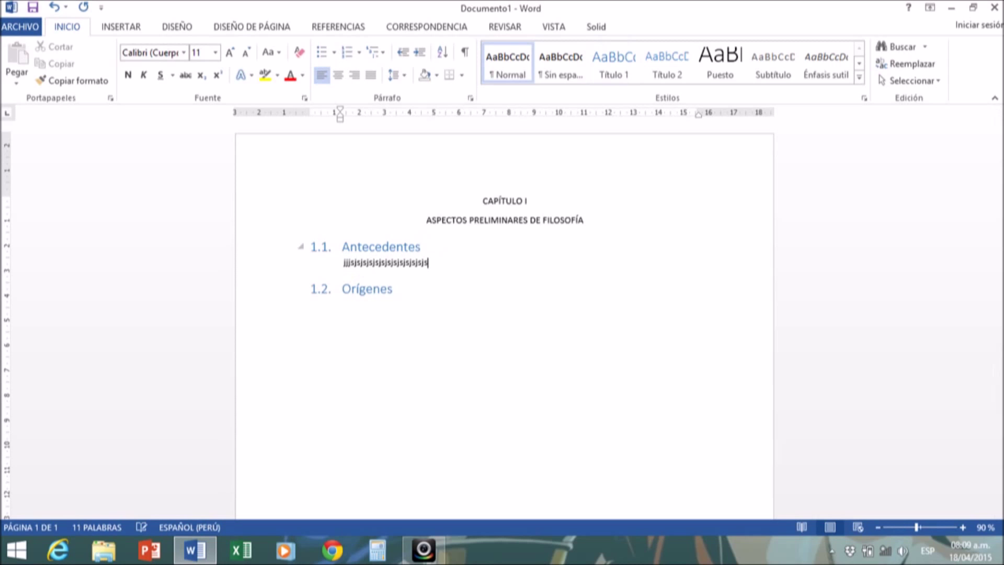
pyautogui.click(422, 292)
pyautogui.press('Return')
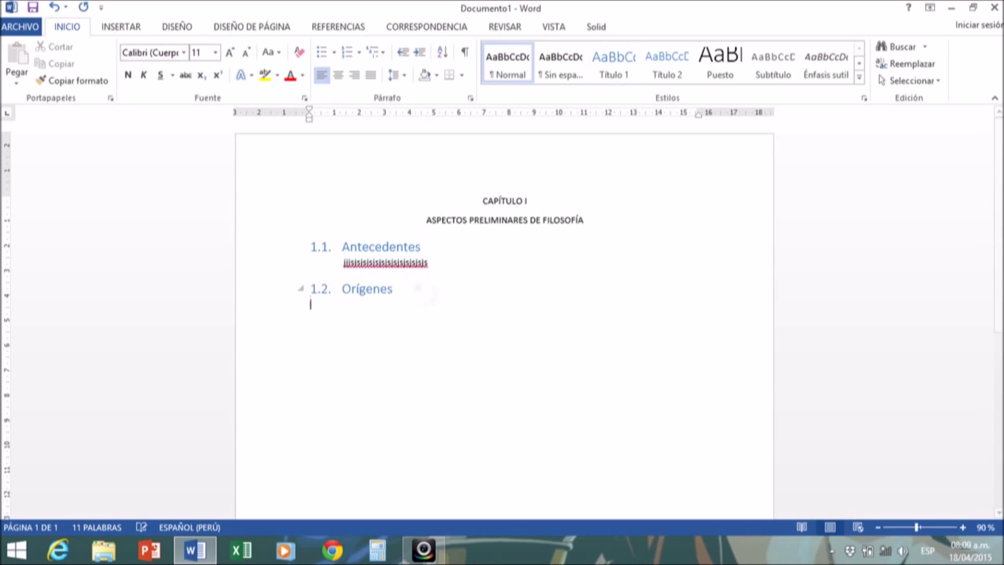
pyautogui.write('jdjdjdjdjdjdjdjdjdjdjdjd')
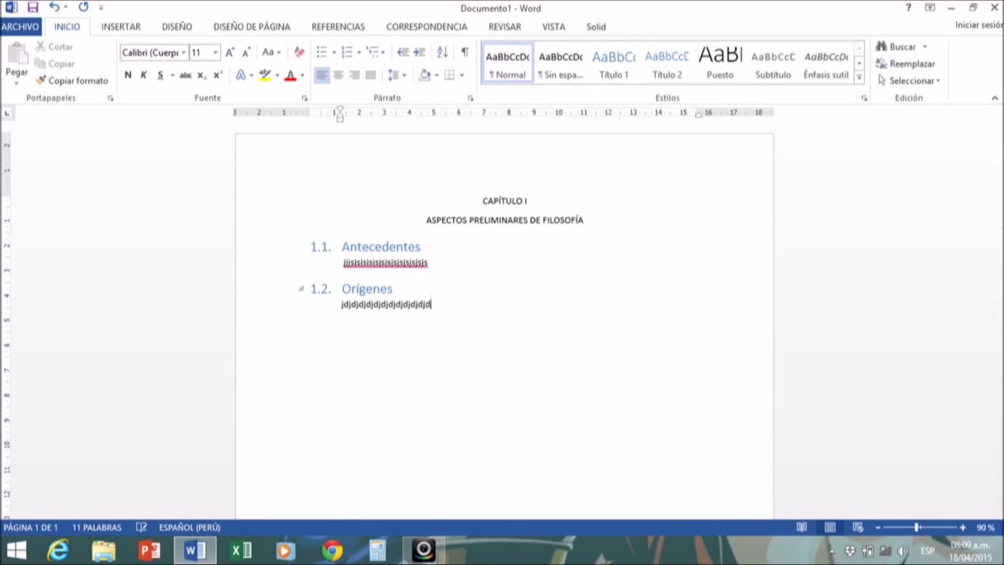
# Add the Título 2 subheading "1.2.1. Asombro" below the Orígenes text, with an indented line of repeated "jd" under it
pyautogui.press('Return')
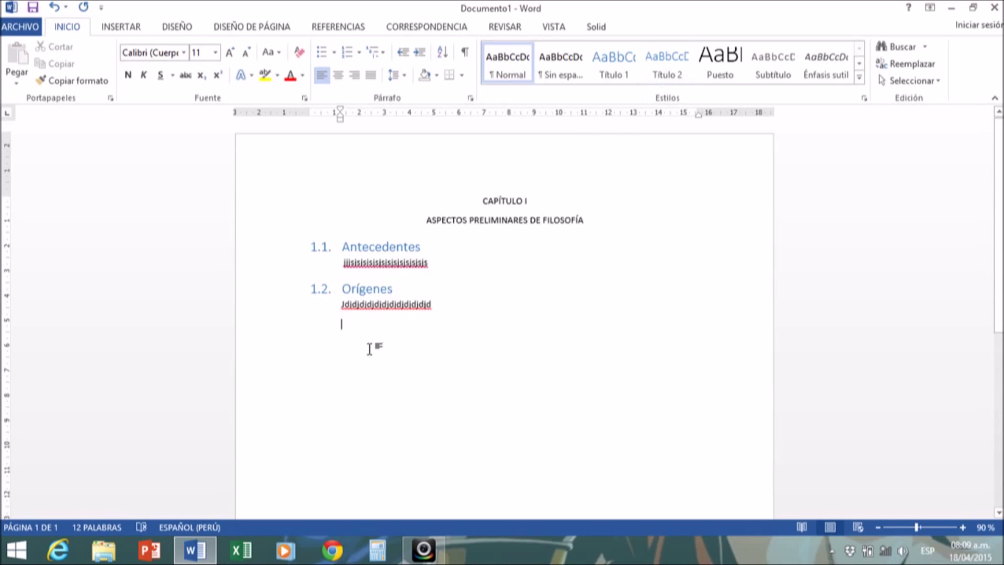
pyautogui.click(679, 72)
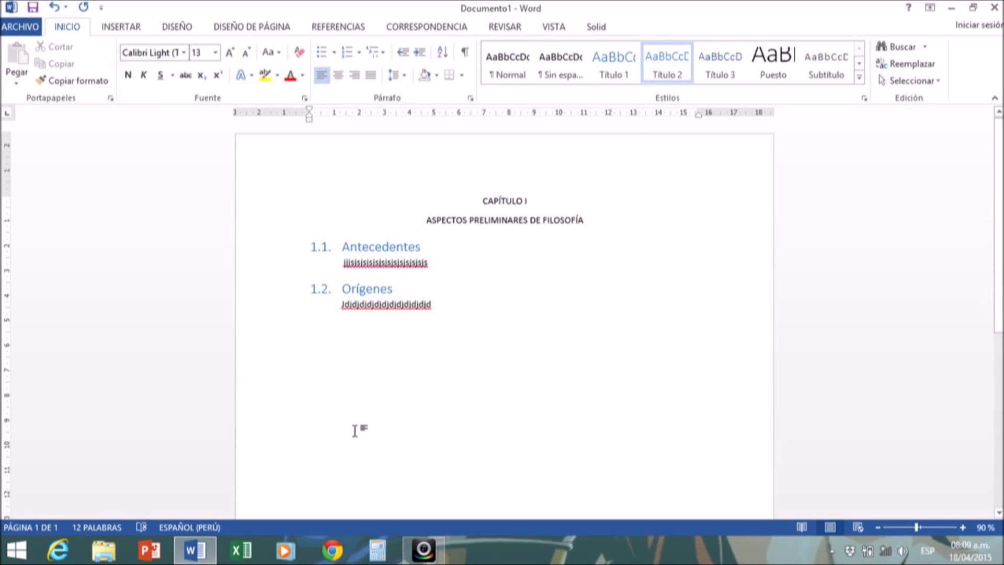
pyautogui.write('1.2.')
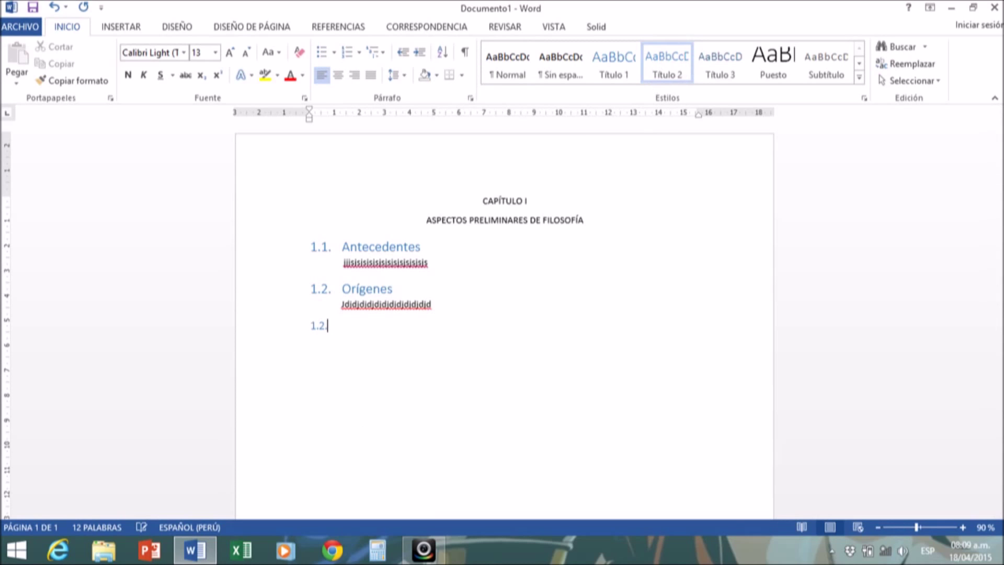
pyautogui.write('1. Asombro')
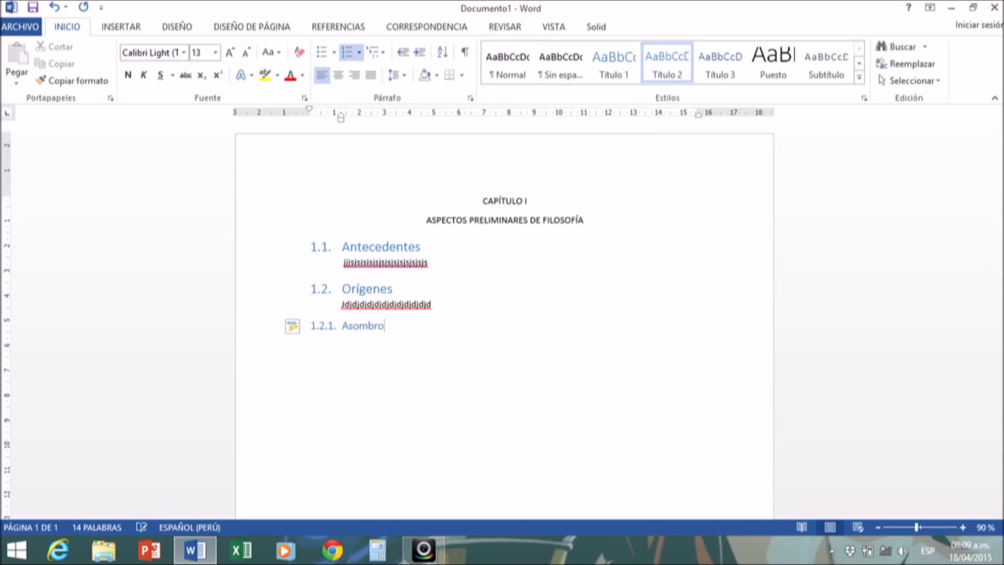
pyautogui.press('Return')
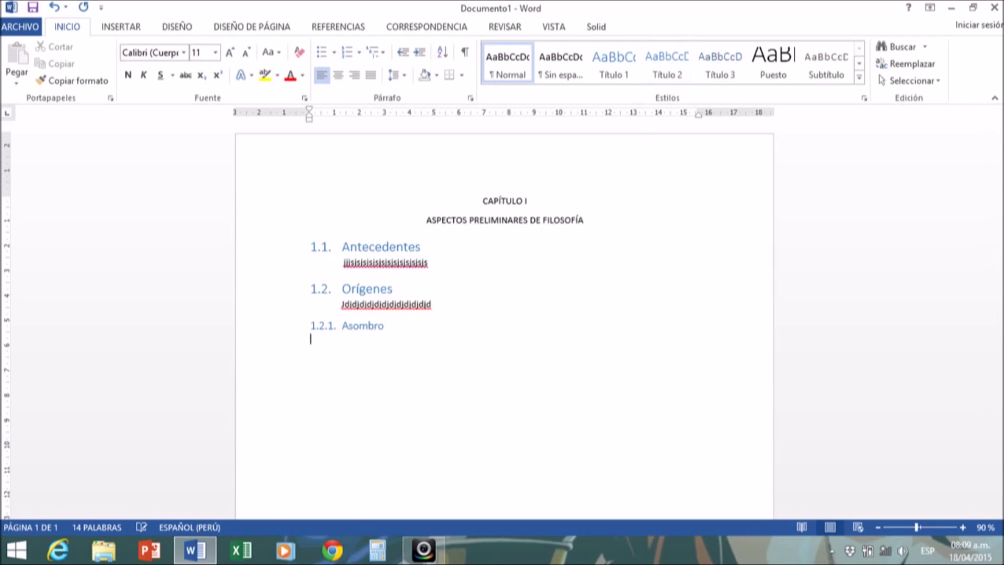
pyautogui.press('Tab')
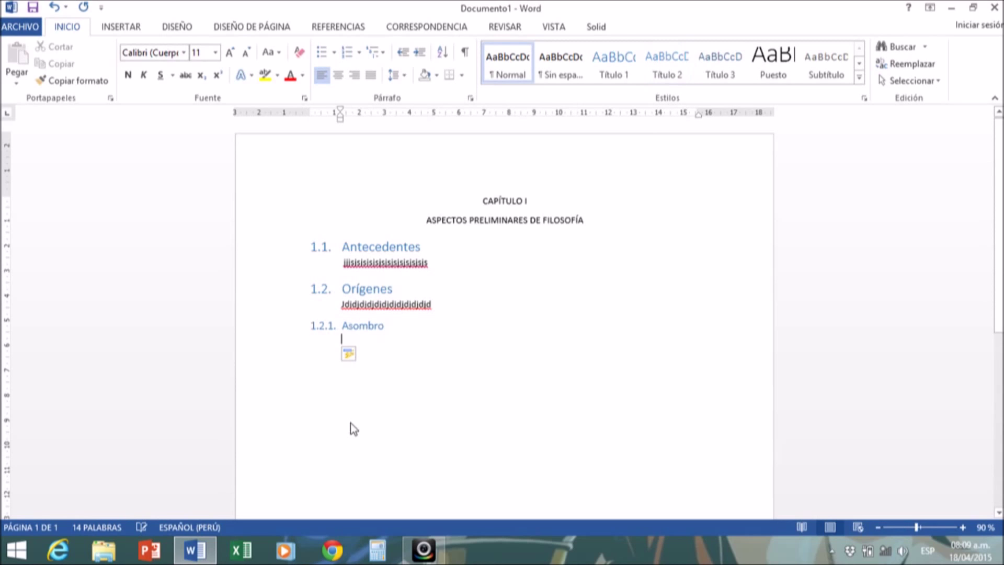
pyautogui.write('jdjdjdjdjdjdjdjdj')
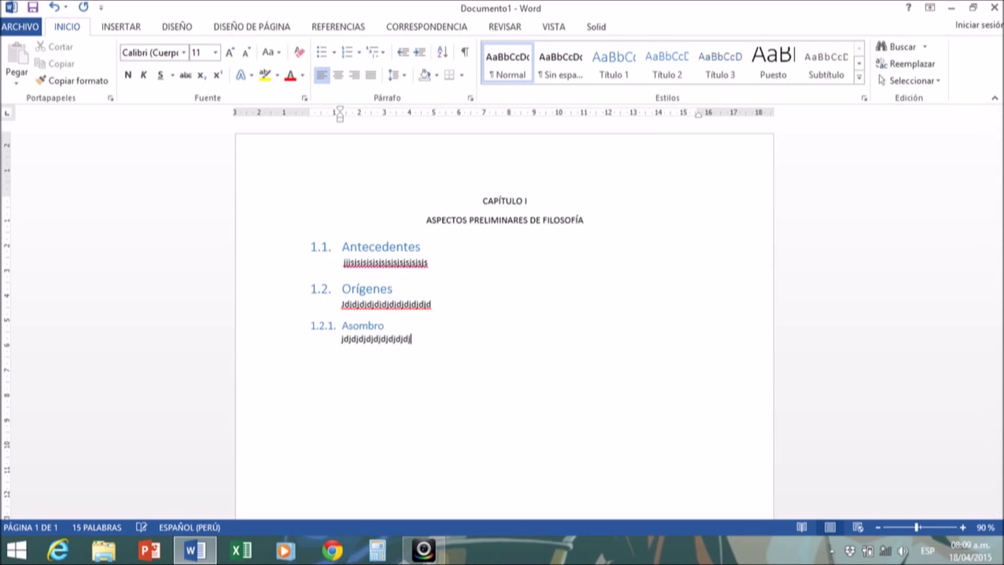
# Add the Título 2 subheading "1.2.2. Duda" after the Asombro section, with an indented line of repeated "jd" under it
pyautogui.press('Return')
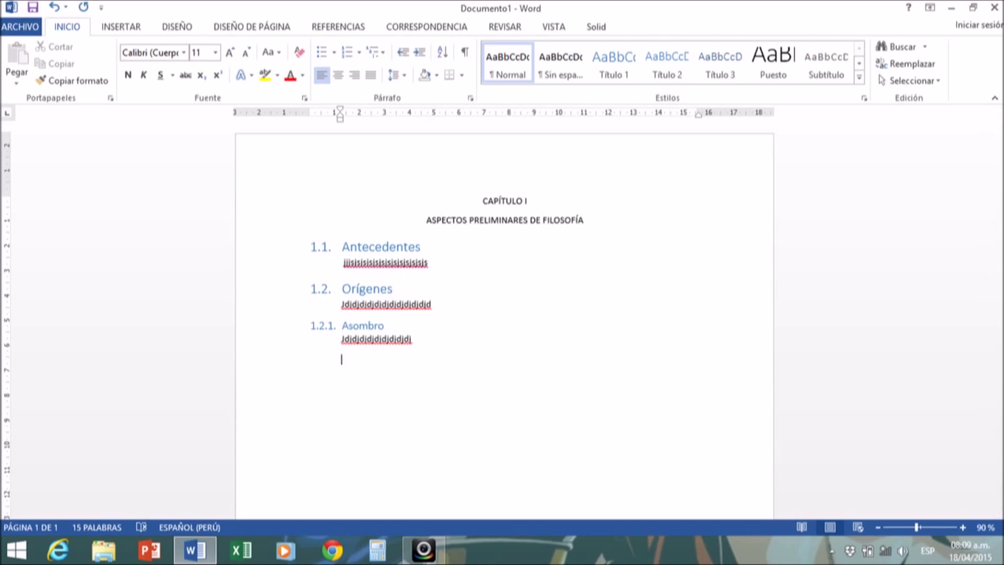
pyautogui.click(668, 75)
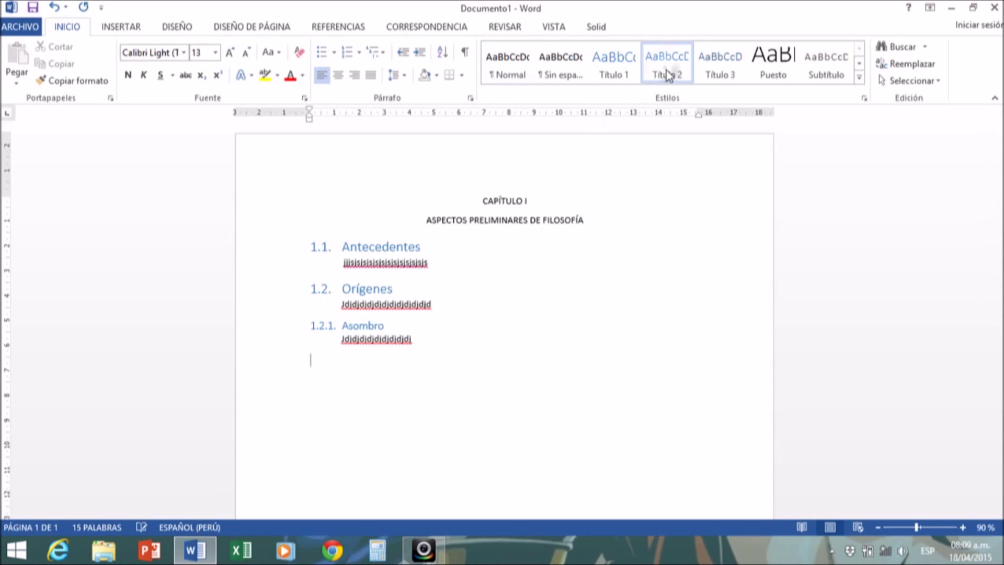
pyautogui.write('1.2.2. Duda')
pyautogui.press('Return')
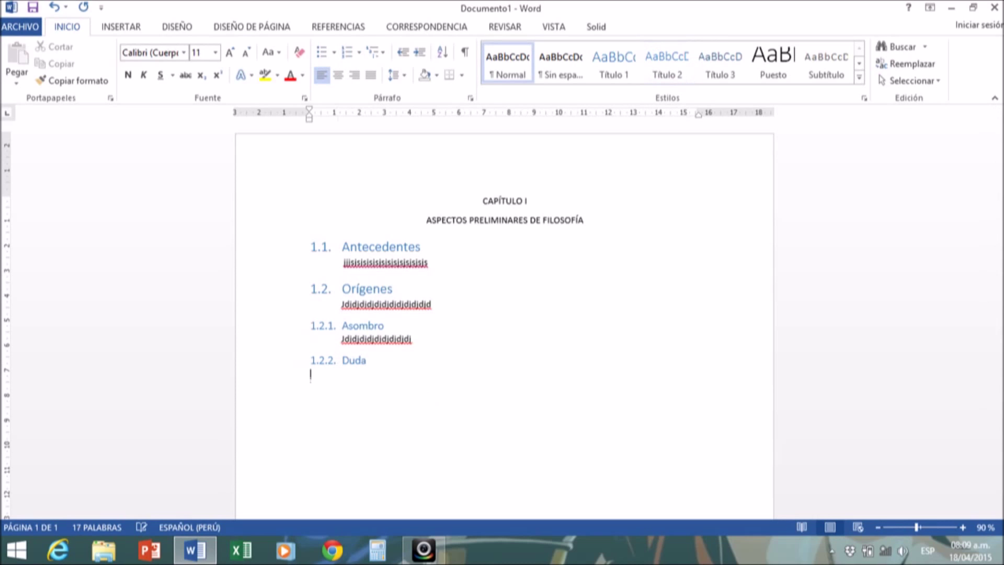
pyautogui.write('jdjdjdjdjdjdjdjd')
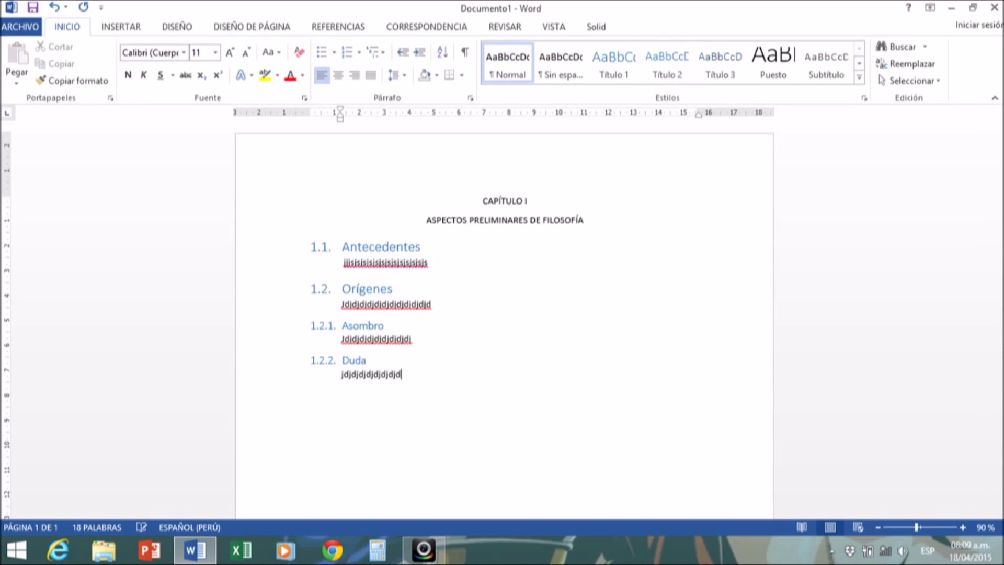
# Add the Título 2 subheading "1.2.3. Situaciones límites" below the Duda section
pyautogui.press('Return')
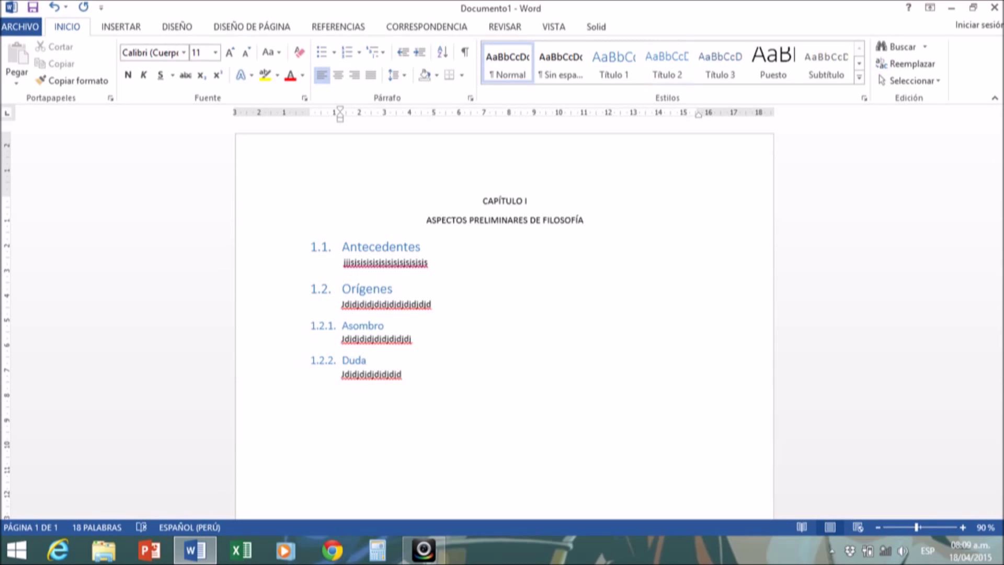
pyautogui.press('BackSpace')
pyautogui.click(667, 72)
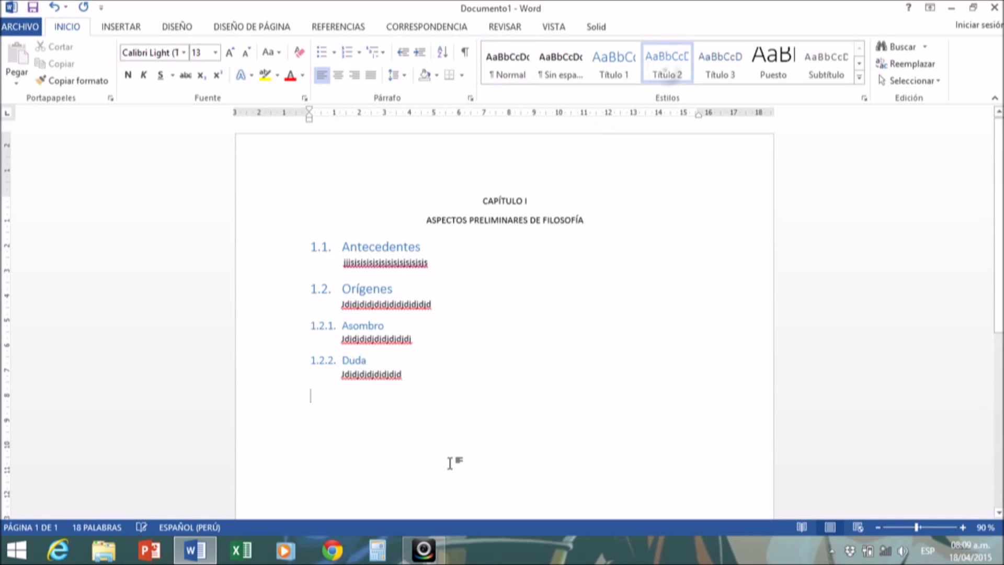
pyautogui.write('1.2.3. Situcione')
pyautogui.press('BackSpace')
pyautogui.press('BackSpace')
pyautogui.press('BackSpace')
pyautogui.press('BackSpace')
pyautogui.press('BackSpace')
pyautogui.write('aciones límite')
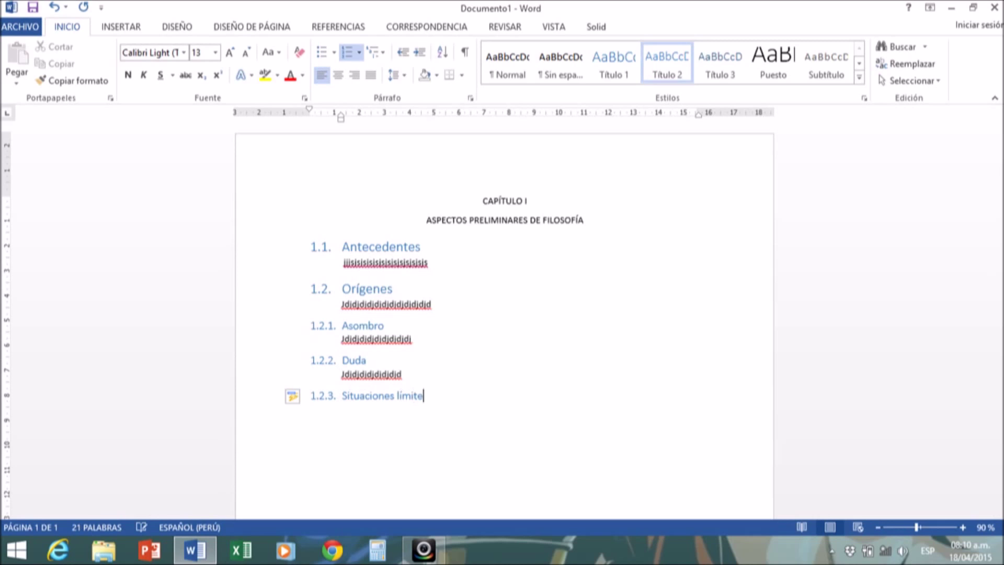
pyautogui.write('s')
# Add an indented filler line of repeated "js" under Situaciones límites, followed by two new empty paragraphs
pyautogui.press('Return')
pyautogui.write('jjsjsjsjsjsjs')
pyautogui.press('Return')
pyautogui.press('Return')
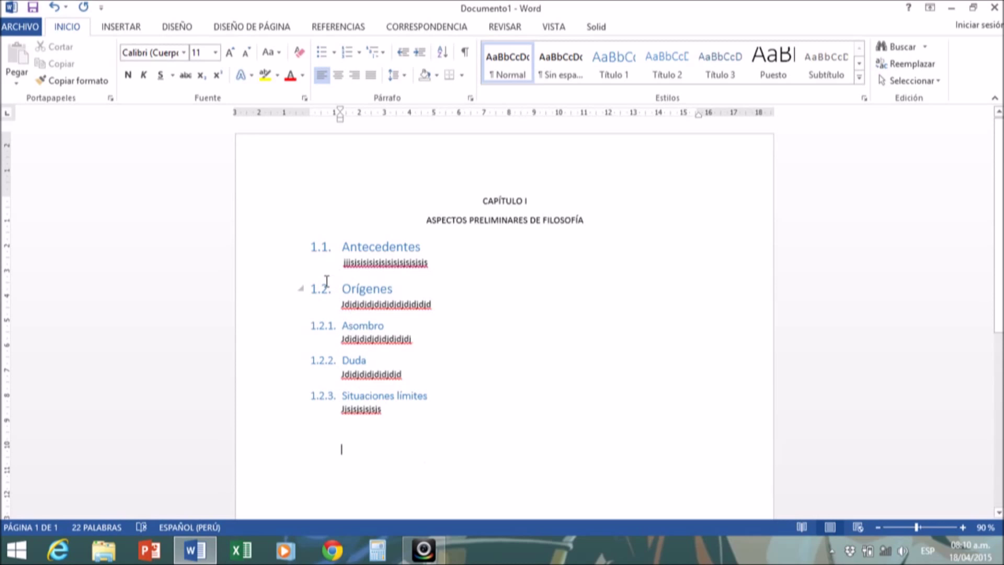
# Add the Título 1 heading "1.3. Aproximaciones teóricas" below the Situaciones límites text, followed by a new paragraph
pyautogui.press('BackSpace')
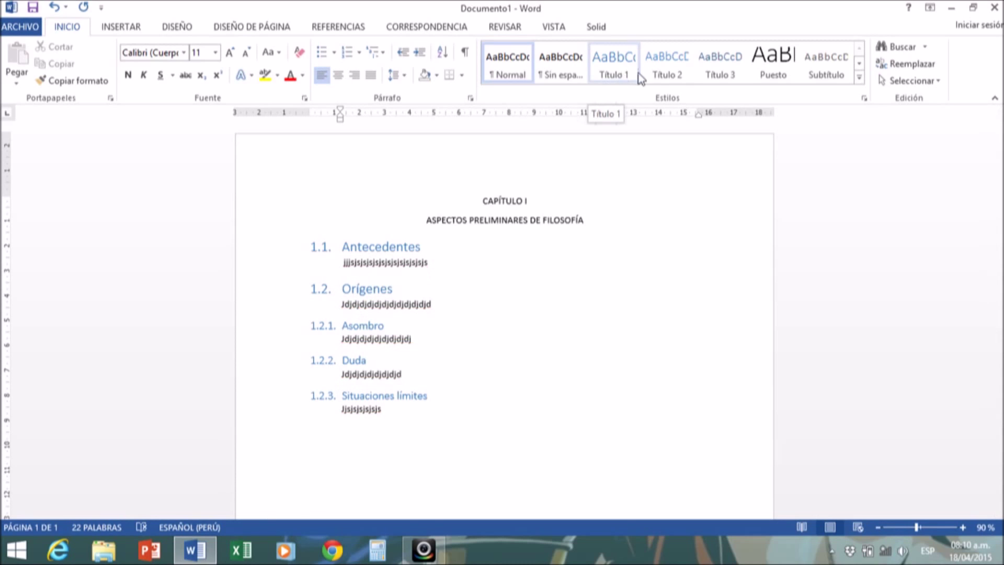
pyautogui.click(611, 67)
pyautogui.write('1.3. Apro')
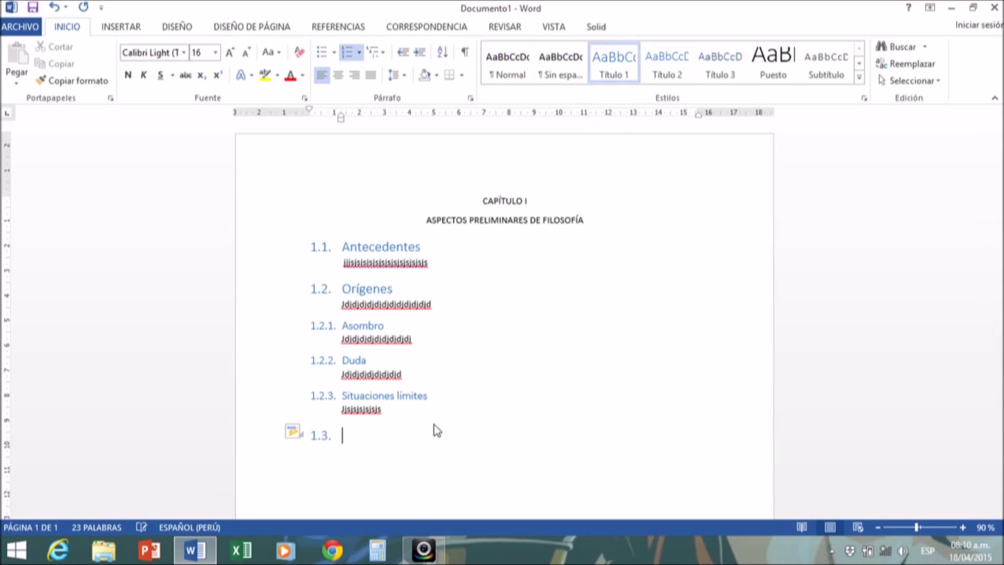
pyautogui.write('ximaciones teó')
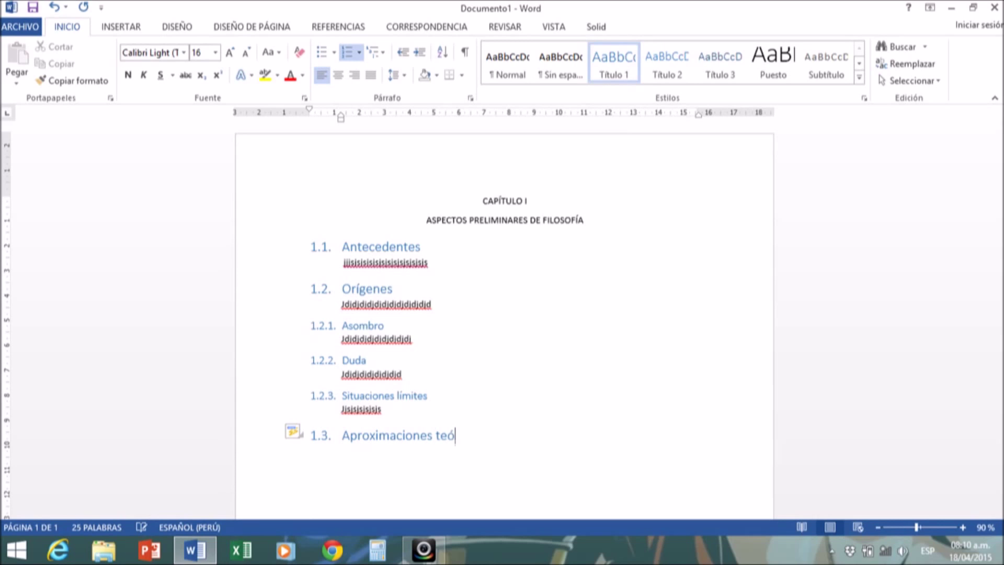
pyautogui.write('s')
pyautogui.press('Return')
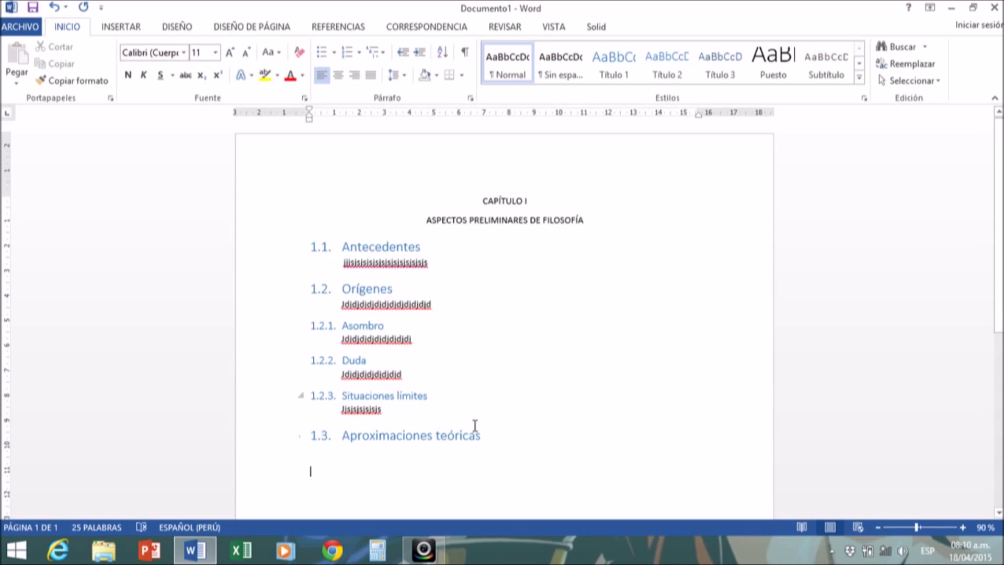
# Set the font of the whole document to Arial, size 12
pyautogui.hotkey('ctrl', 'e')
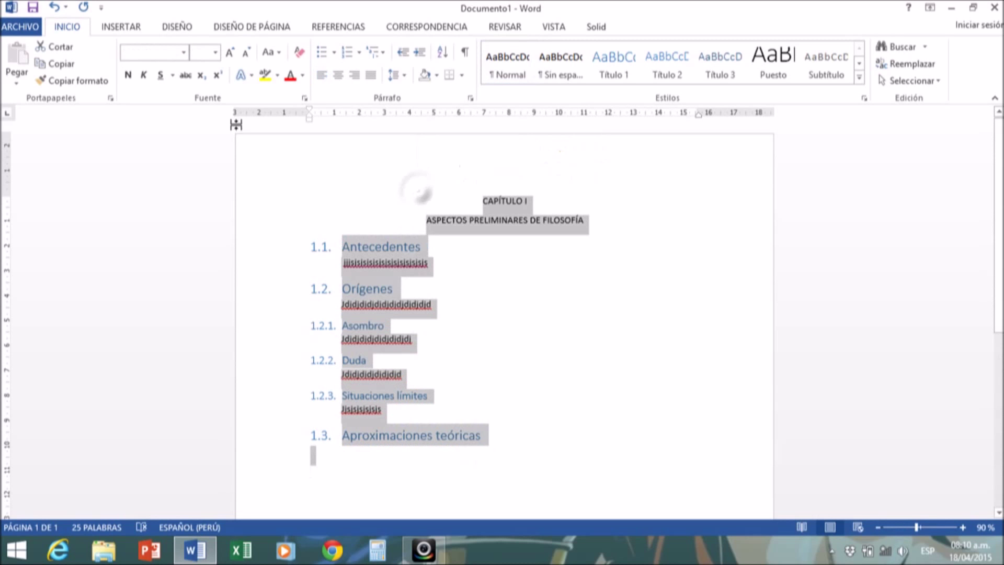
pyautogui.click(183, 52)
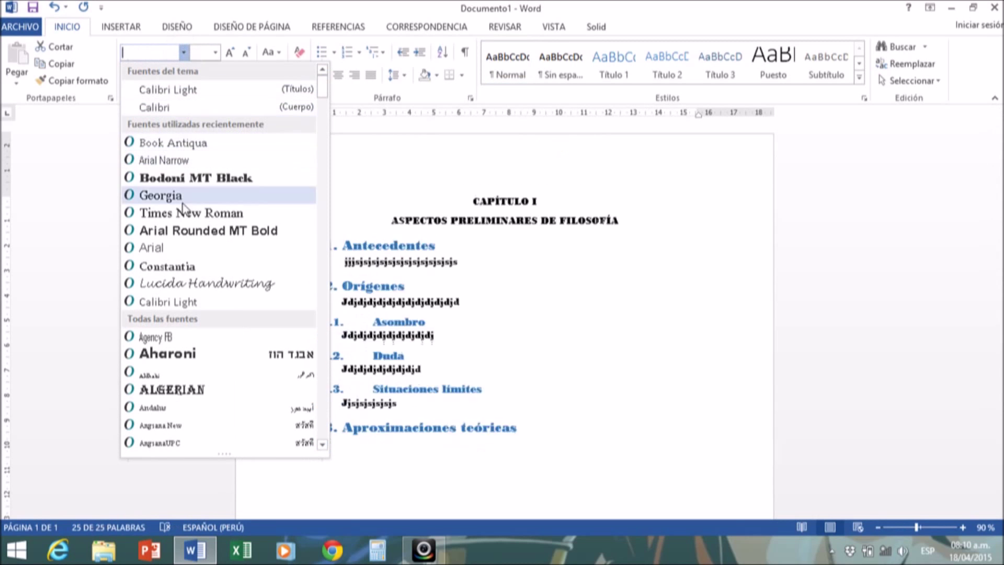
pyautogui.click(151, 247)
pyautogui.click(215, 52)
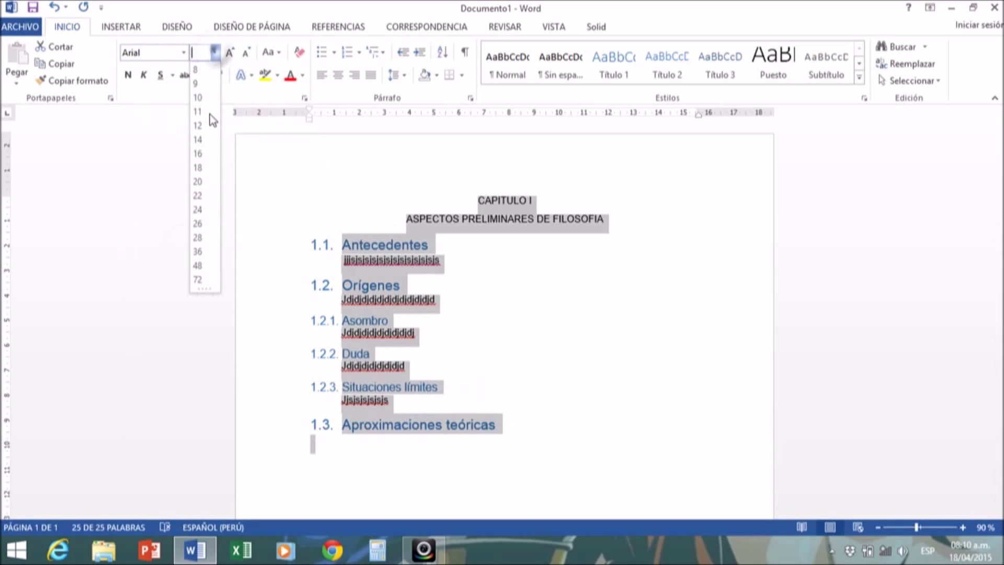
pyautogui.click(206, 132)
pyautogui.click(439, 307)
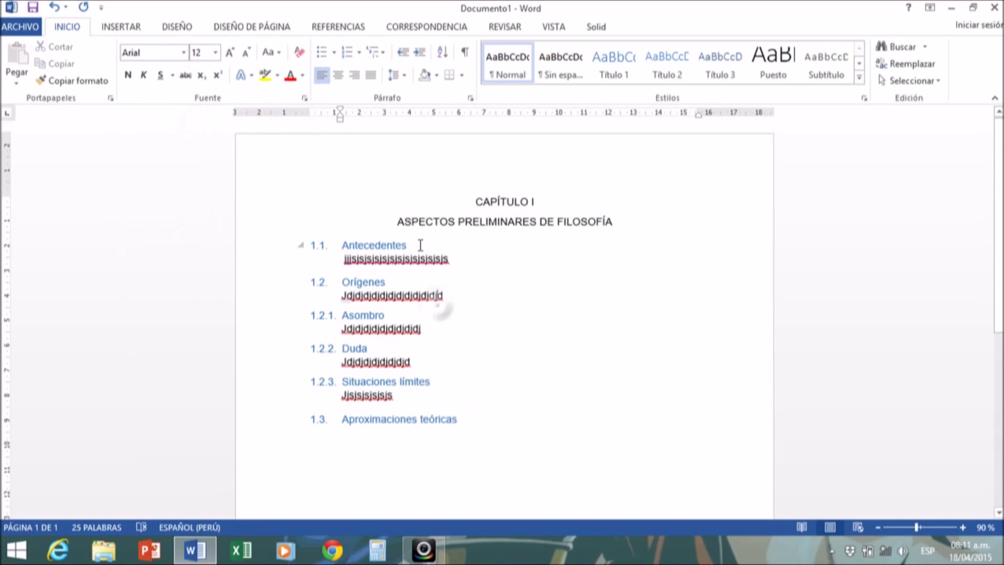
pyautogui.click(419, 245)
# Change the font colour of all the text, including the blue headings, to black
pyautogui.moveTo(465, 453); pyautogui.dragTo(449, 180)
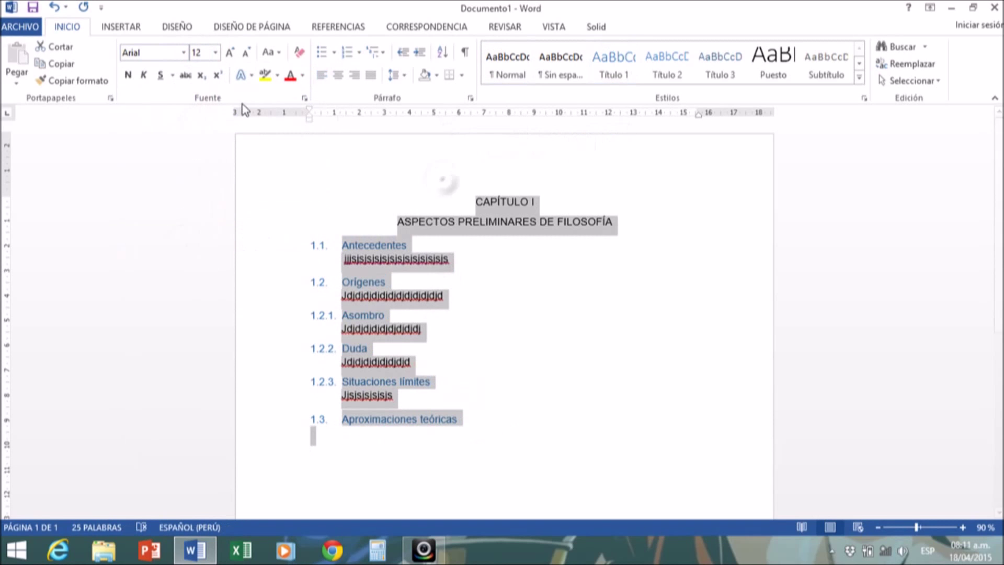
pyautogui.click(303, 75)
pyautogui.click(306, 94)
# Insert a blank line between the Antecedentes heading and its filler text
pyautogui.click(409, 245)
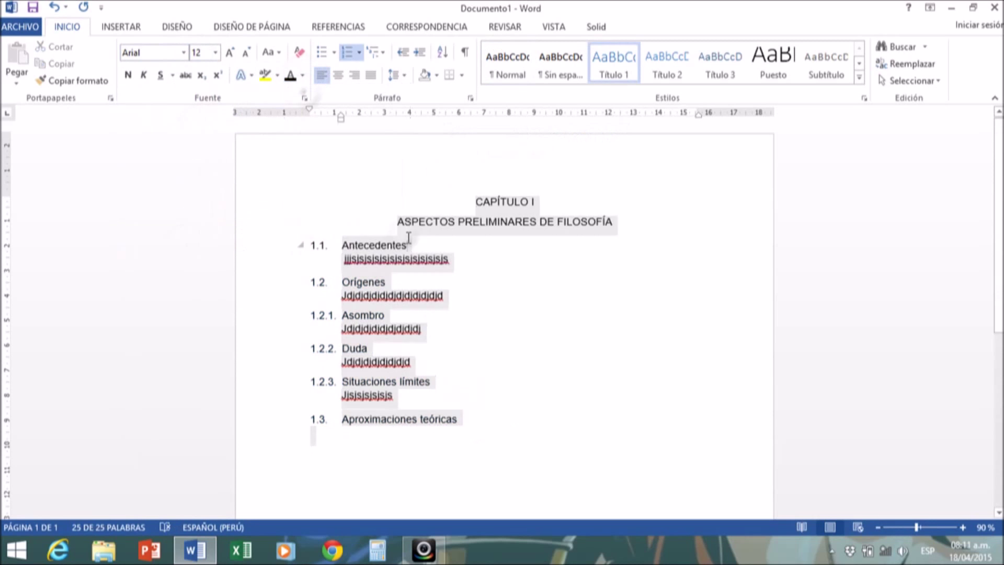
pyautogui.press('Return')
pyautogui.press('BackSpace')
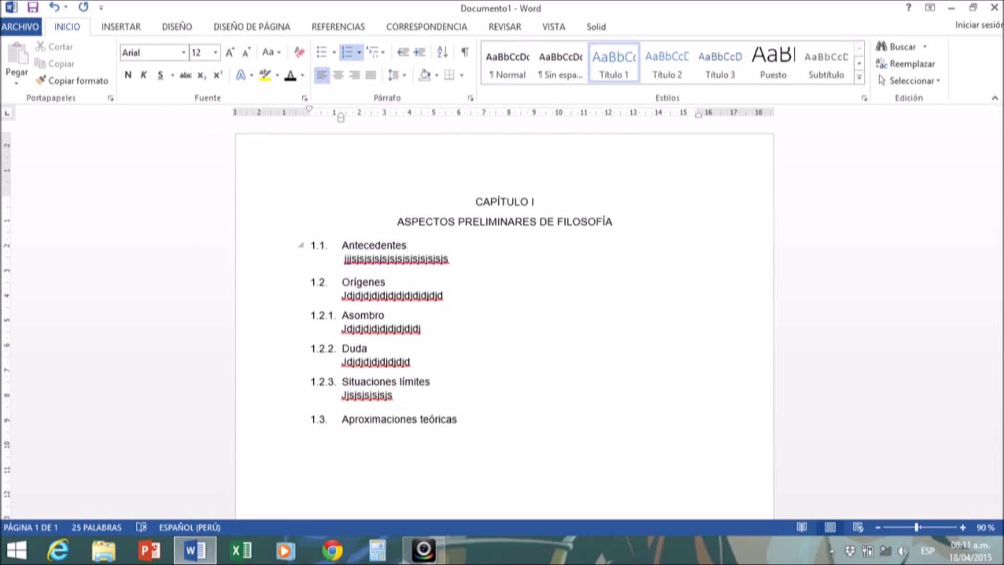
pyautogui.press('Return')
# Make the 1.1 Antecedentes and 1.2 Orígenes headings bold
pyautogui.moveTo(414, 247); pyautogui.dragTo(323, 238)
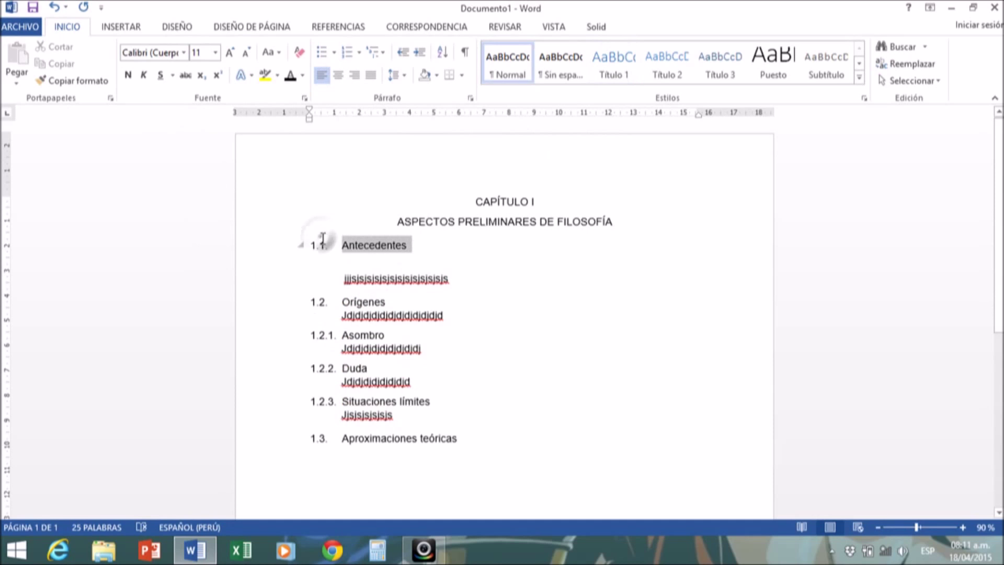
pyautogui.click(127, 75)
pyautogui.moveTo(390, 308); pyautogui.dragTo(321, 304)
pyautogui.click(128, 75)
# Reduce the hanging indent of the 1.1 and 1.2 headings to just under 1 cm and copy the number formatting to heading 1.3
pyautogui.click(346, 246)
pyautogui.moveTo(341, 116); pyautogui.dragTo(328, 114)
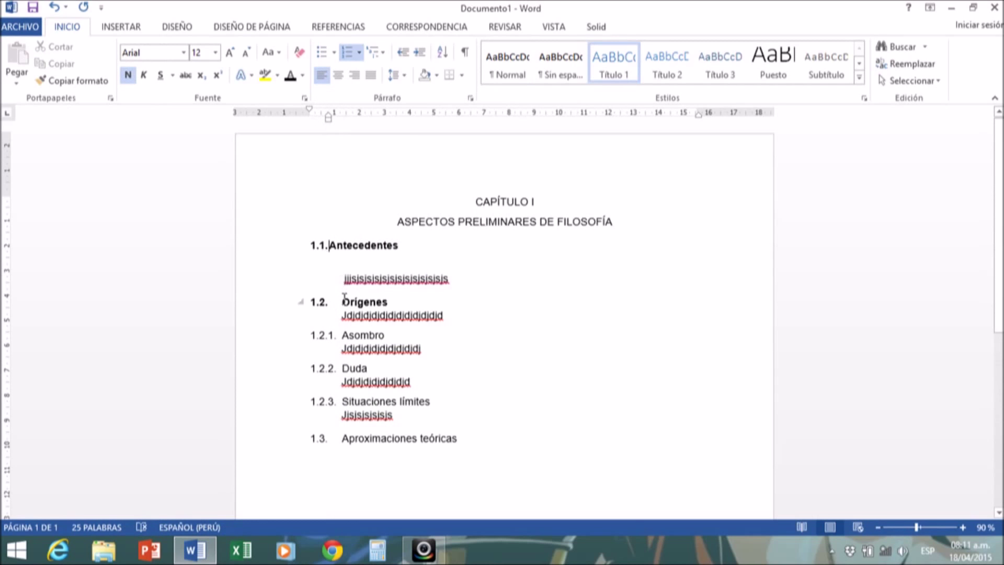
pyautogui.moveTo(341, 116); pyautogui.dragTo(329, 116)
pyautogui.click(319, 302)
pyautogui.click(73, 81)
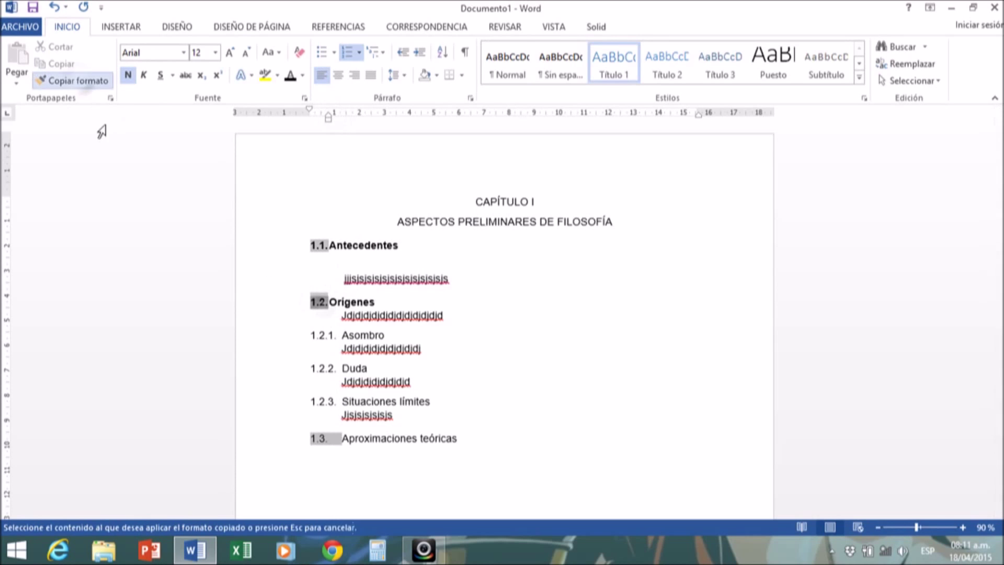
pyautogui.click(337, 444)
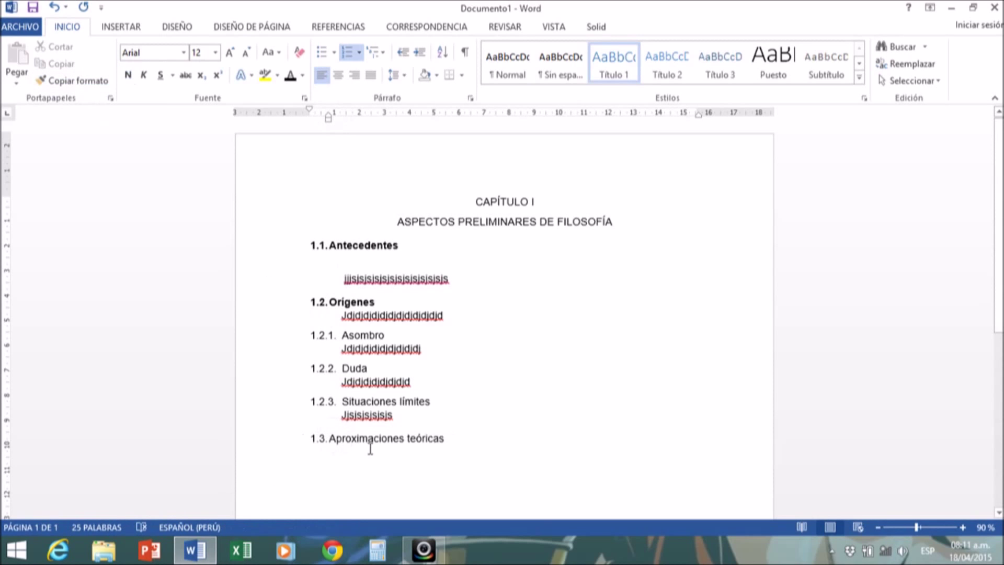
# Indent subsections 1.2.1 to 1.2.3 with their filler text by about 1 cm more, and insert a blank line below the Asombro heading
pyautogui.moveTo(393, 413); pyautogui.dragTo(341, 335)
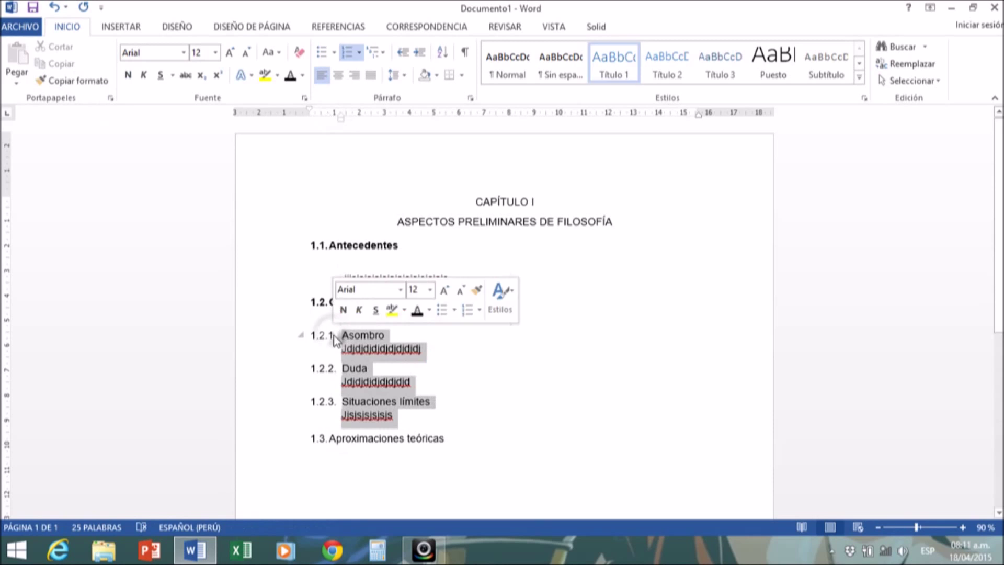
pyautogui.moveTo(340, 117); pyautogui.dragTo(365, 119)
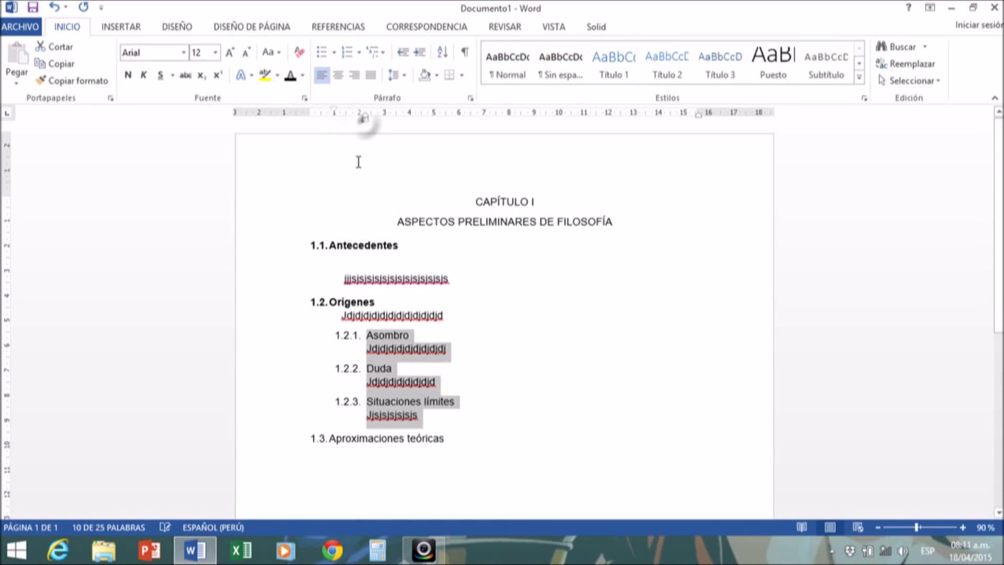
pyautogui.click(416, 337)
pyautogui.press('Return')
# Make the subheadings 1.2.1 Asombro, 1.2.2 Duda and 1.2.3 Situaciones límites bold, including their numbers
pyautogui.moveTo(417, 339); pyautogui.dragTo(327, 336)
pyautogui.hotkey('ctrl', 'n')
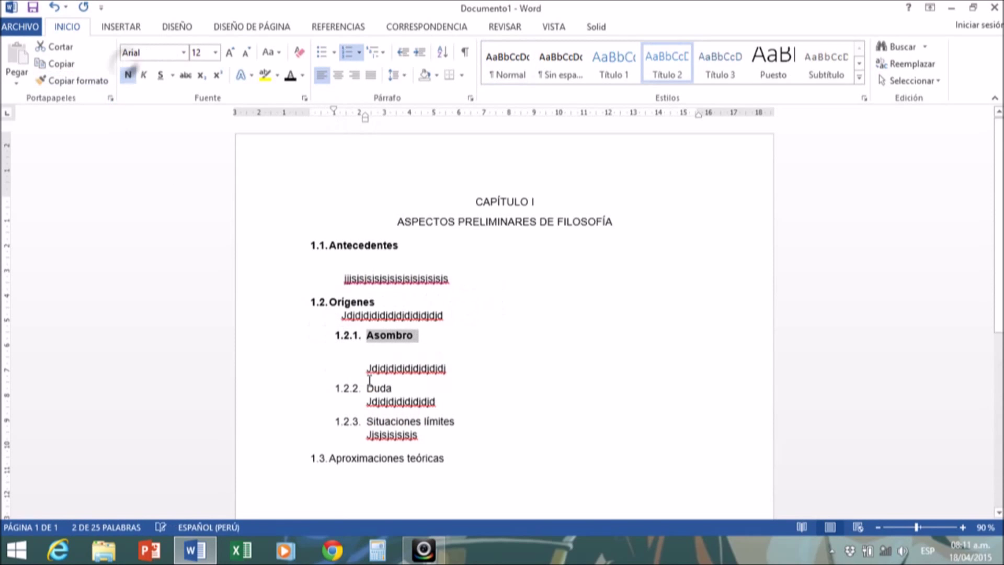
pyautogui.click(347, 337)
pyautogui.click(99, 81)
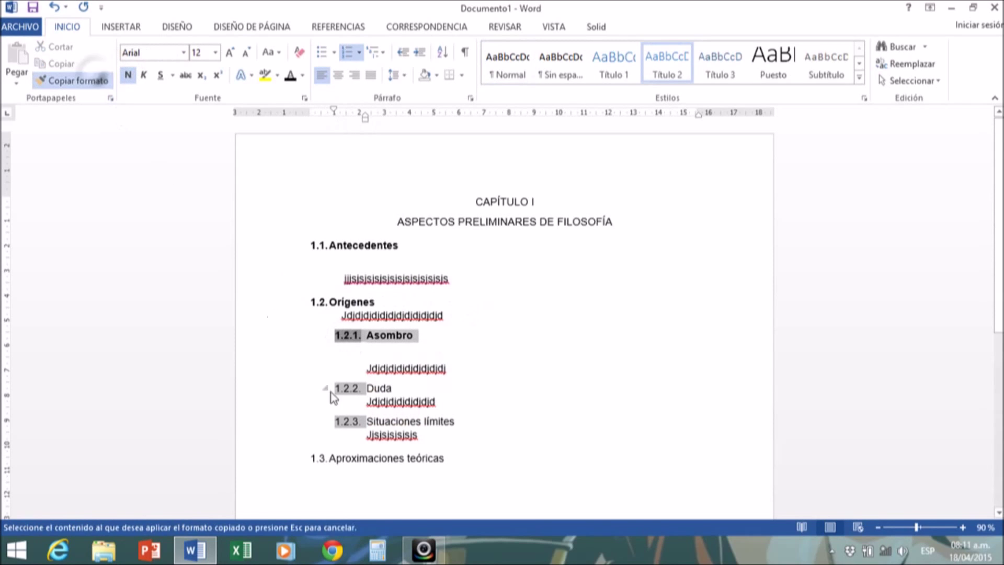
pyautogui.click(353, 391)
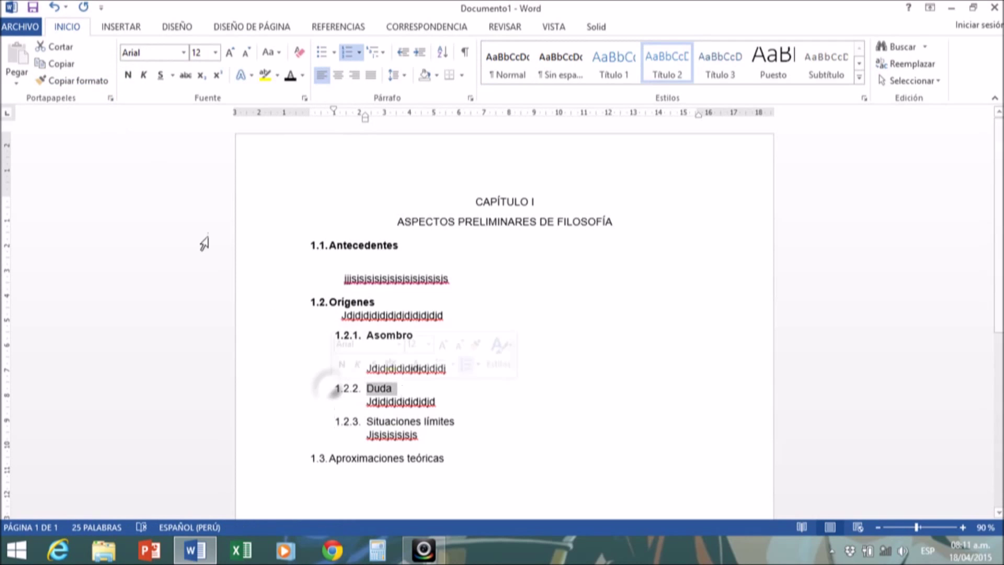
pyautogui.click(128, 75)
pyautogui.click(456, 421)
pyautogui.keyDown('shift'); pyautogui.click(369, 419); pyautogui.keyUp('shift')
pyautogui.click(128, 75)
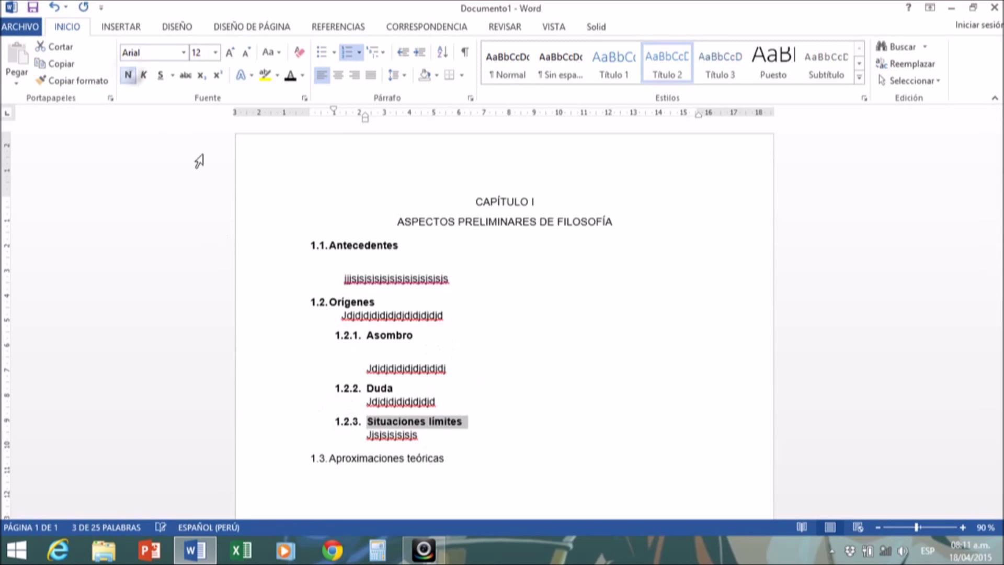
# Insert a blank line below each of the Situaciones límites and Duda subheadings, before their filler text
pyautogui.click(473, 418)
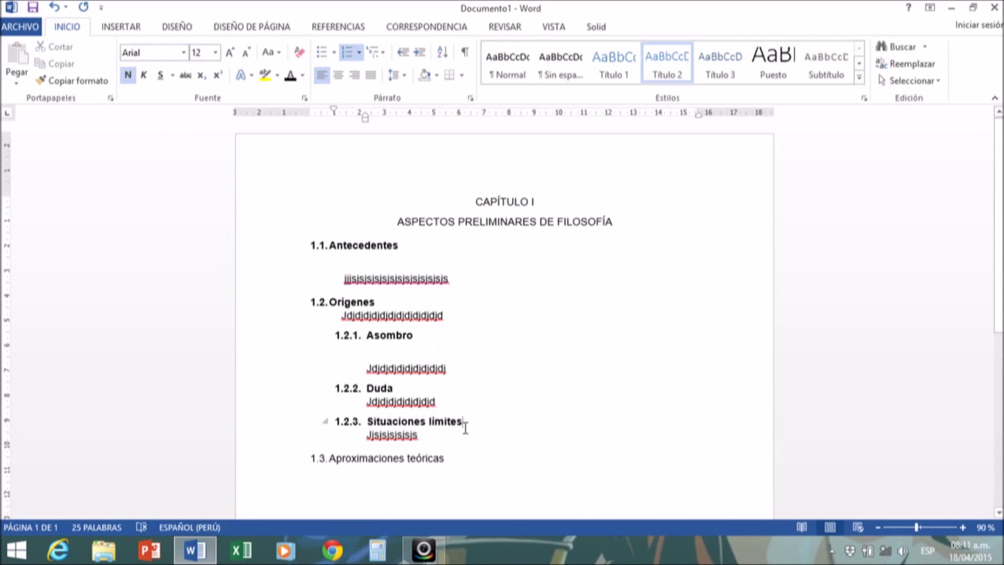
pyautogui.press('Return')
pyautogui.click(414, 386)
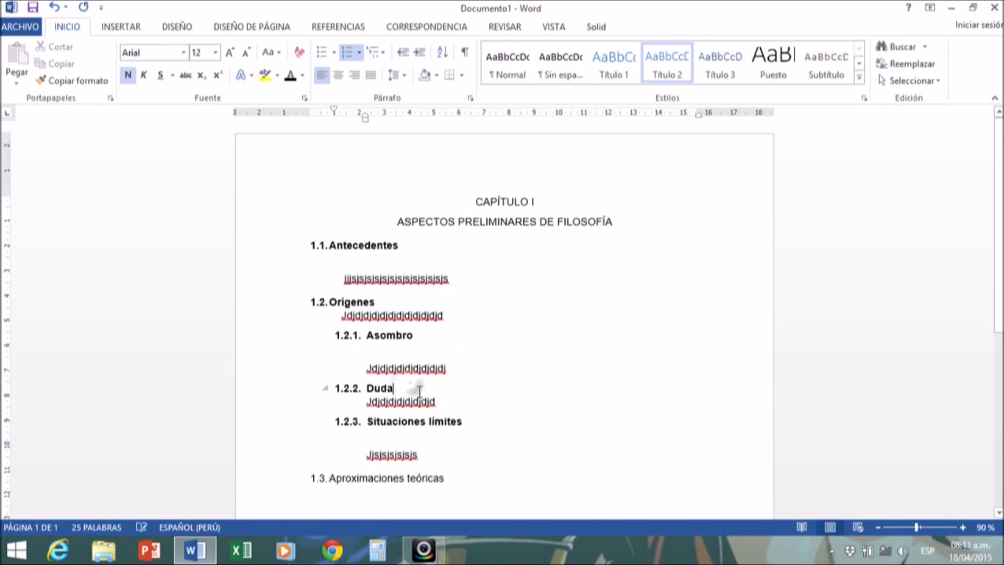
pyautogui.press('Return')
# Make the 1.3 Aproximaciones teóricas heading bold
pyautogui.scroll(-1, 457, 458)
pyautogui.scroll(-3, 458, 459)
pyautogui.click(262, 404)
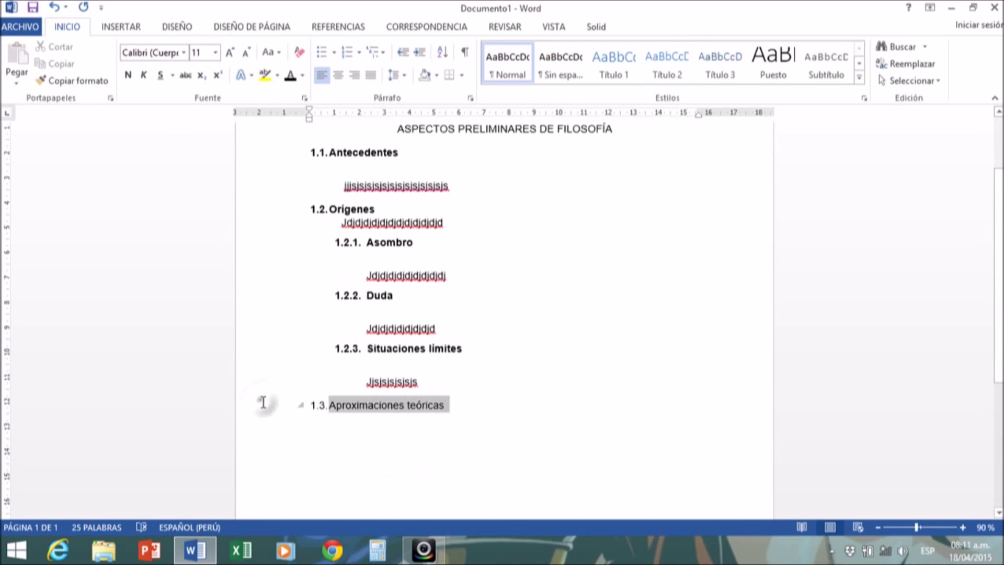
pyautogui.click(128, 76)
# Make the two title lines "CAPÍTULO I" and "ASPECTOS PRELIMINARES DE FILOSOFÍA" bold
pyautogui.scroll(4, 511, 413)
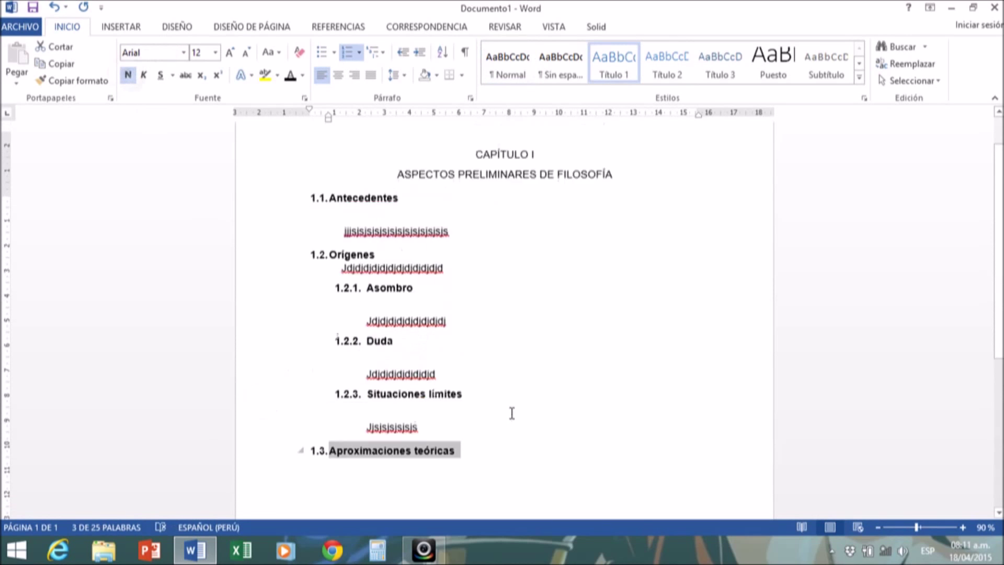
pyautogui.moveTo(482, 196); pyautogui.dragTo(617, 222)
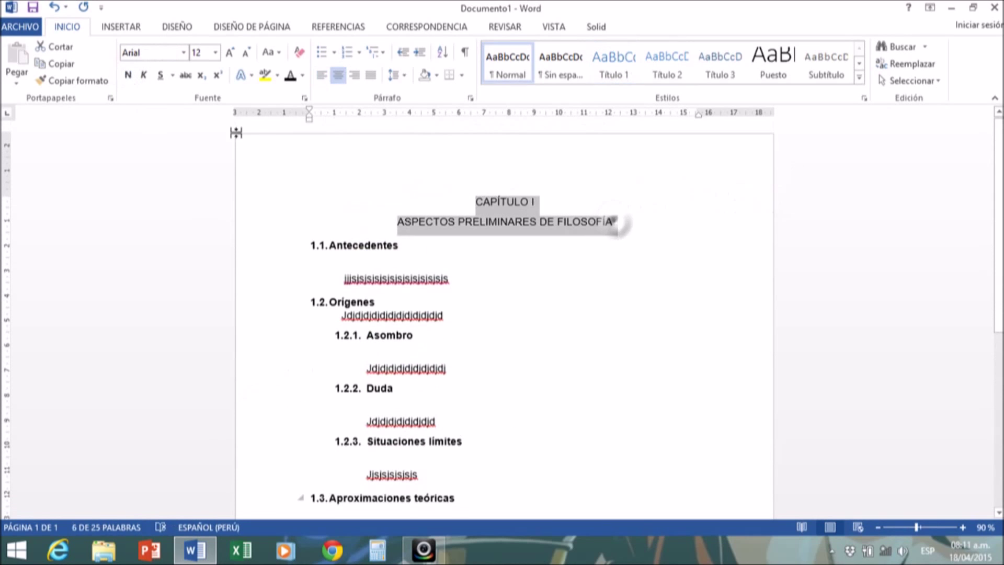
pyautogui.click(128, 75)
pyautogui.click(472, 285)
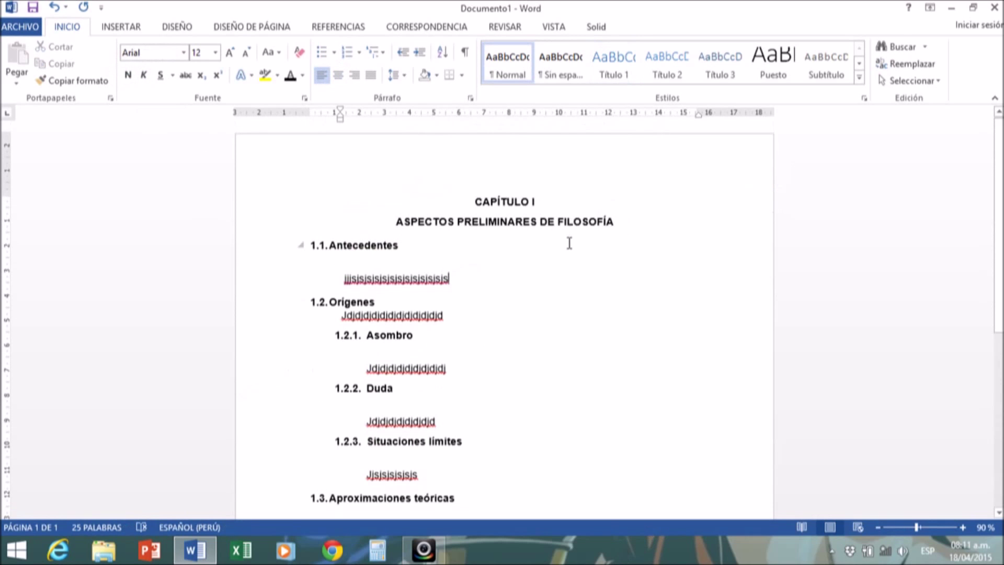
# Insert seven empty lines above the CAPÍTULO I title to make room at the start of the page
pyautogui.scroll(-1, 560, 291)
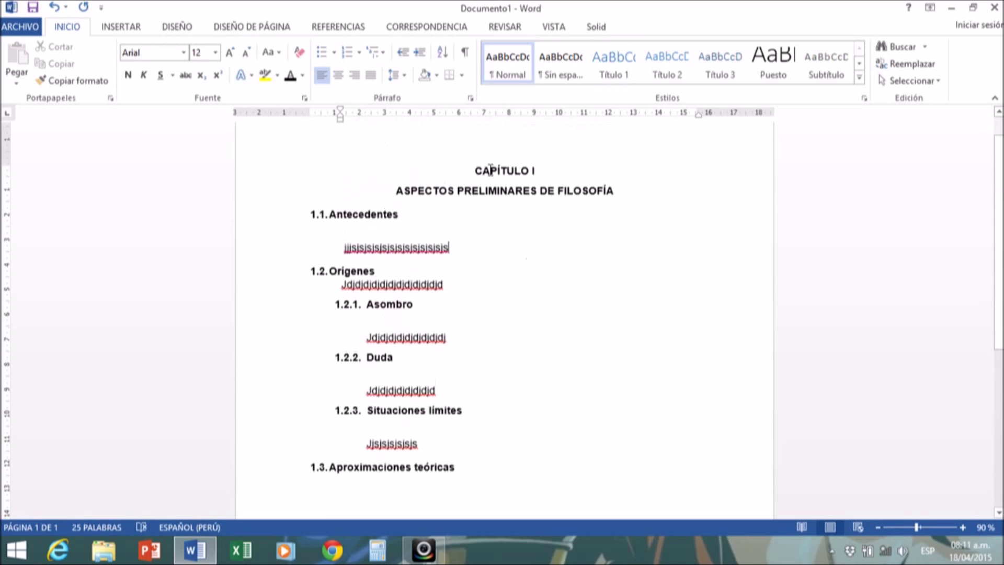
pyautogui.click(469, 167)
pyautogui.press('Return')
pyautogui.press('Return')
pyautogui.press('Return')
pyautogui.press('Return')
pyautogui.press('Return')
pyautogui.press('Return')
pyautogui.press('Return')
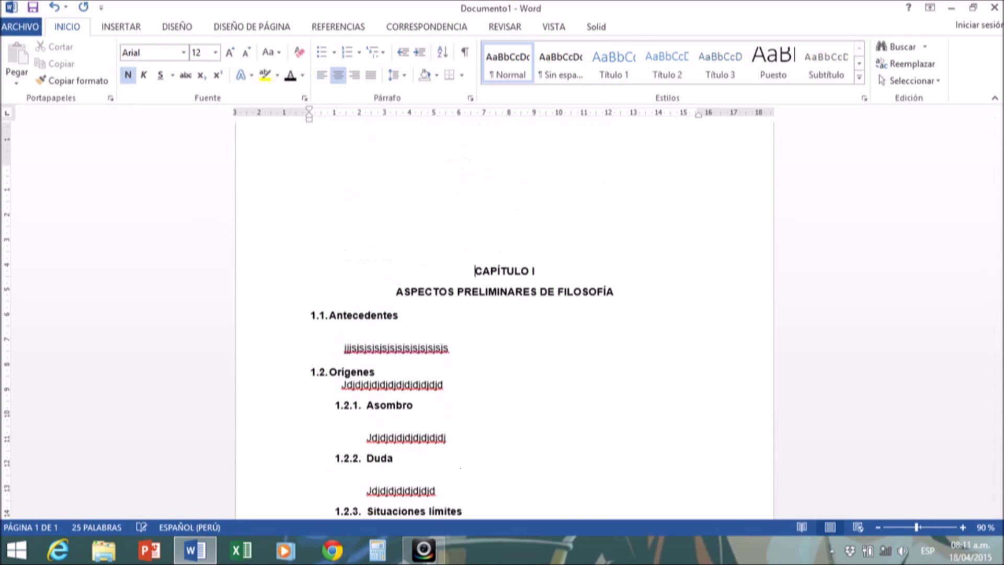
# Insert an automatic table of contents in the Tabla automática 1 format at the start of the document
pyautogui.scroll(1, 525, 240)
pyautogui.click(350, 27)
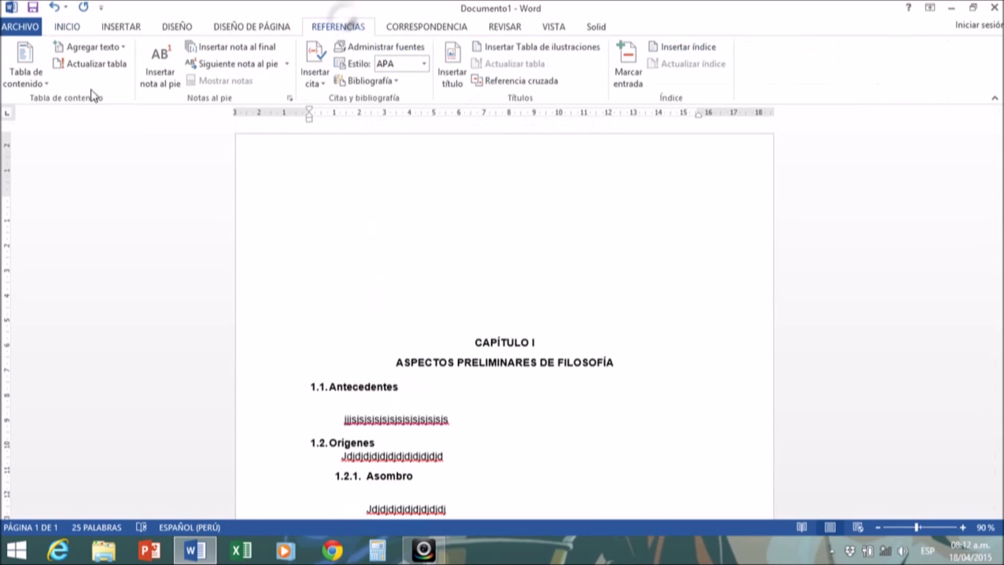
pyautogui.click(48, 85)
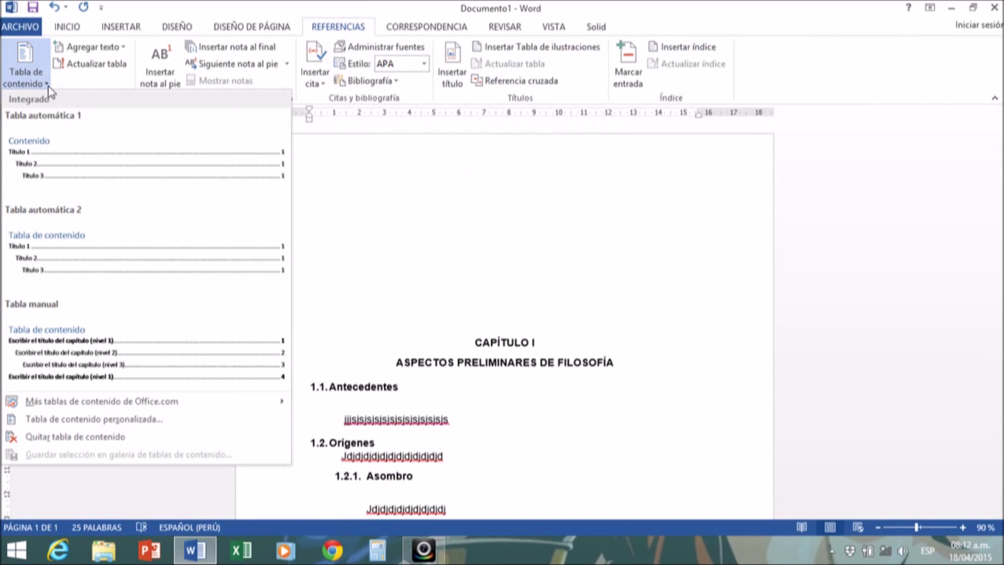
pyautogui.click(93, 153)
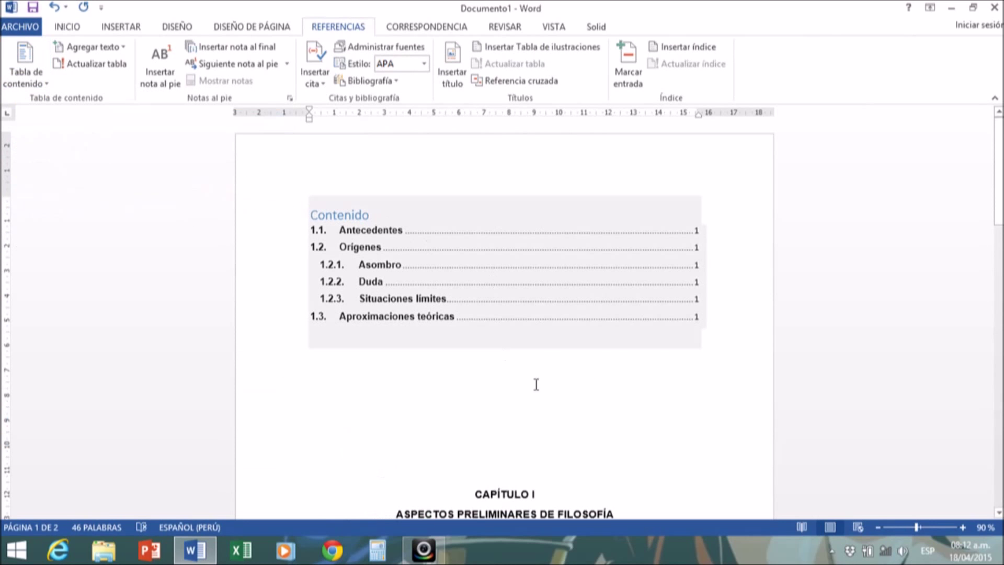
pyautogui.click(536, 385)
# Replace the table of contents title "Contenido" with "ÍNDICE"
pyautogui.scroll(-1, 544, 399)
pyautogui.scroll(1, 538, 388)
pyautogui.scroll(-3, 509, 359)
pyautogui.scroll(2, 508, 352)
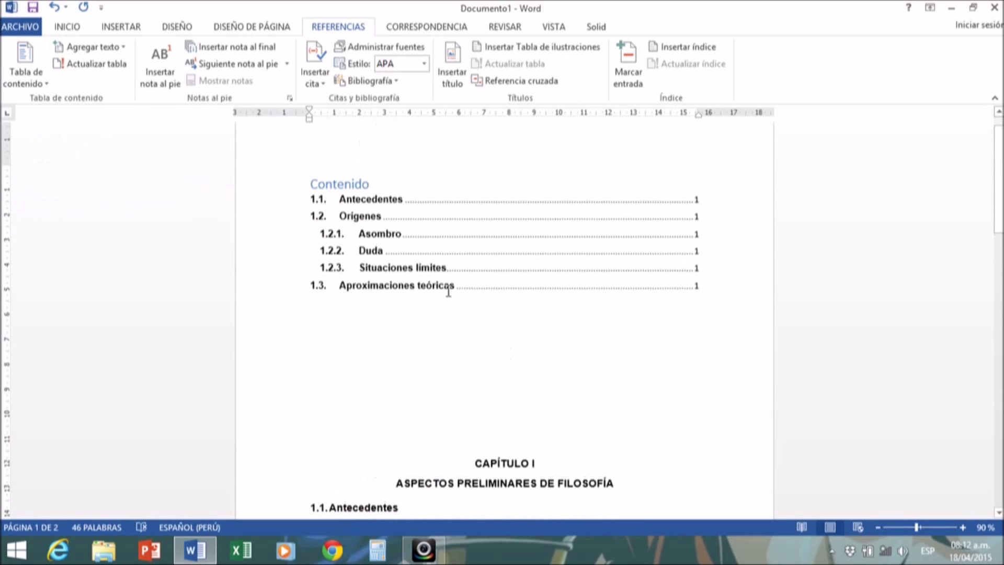
pyautogui.moveTo(372, 182); pyautogui.dragTo(314, 186)
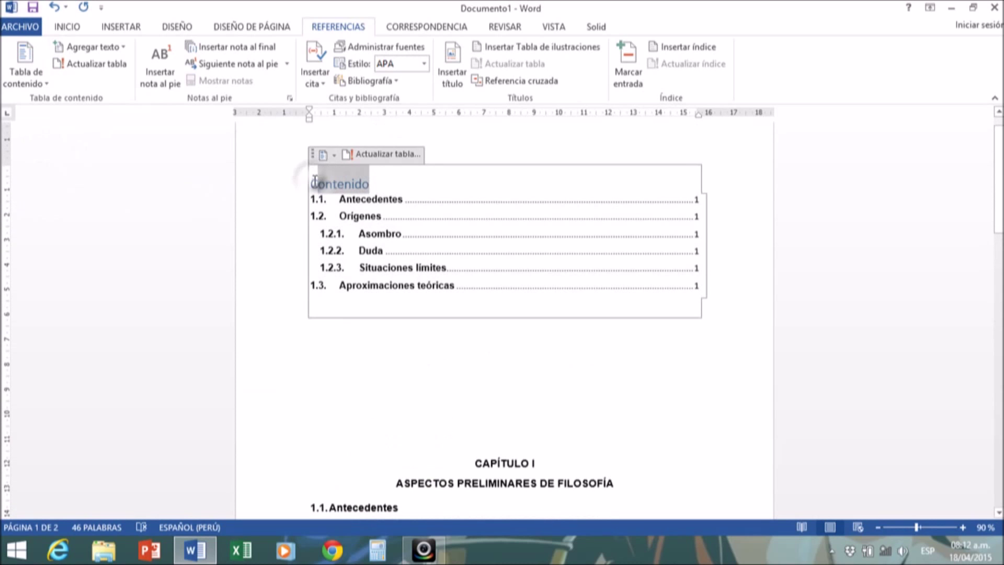
pyautogui.write('ÍNDICE')
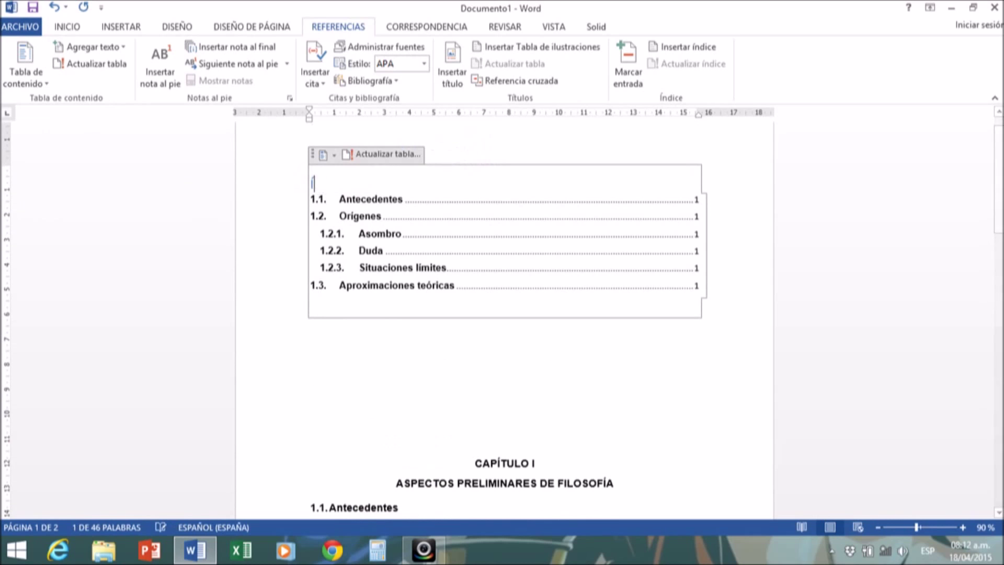
# Center the ÍNDICE title of the table of contents and set it in Arial 12
pyautogui.hotkey('ctrl', 't')
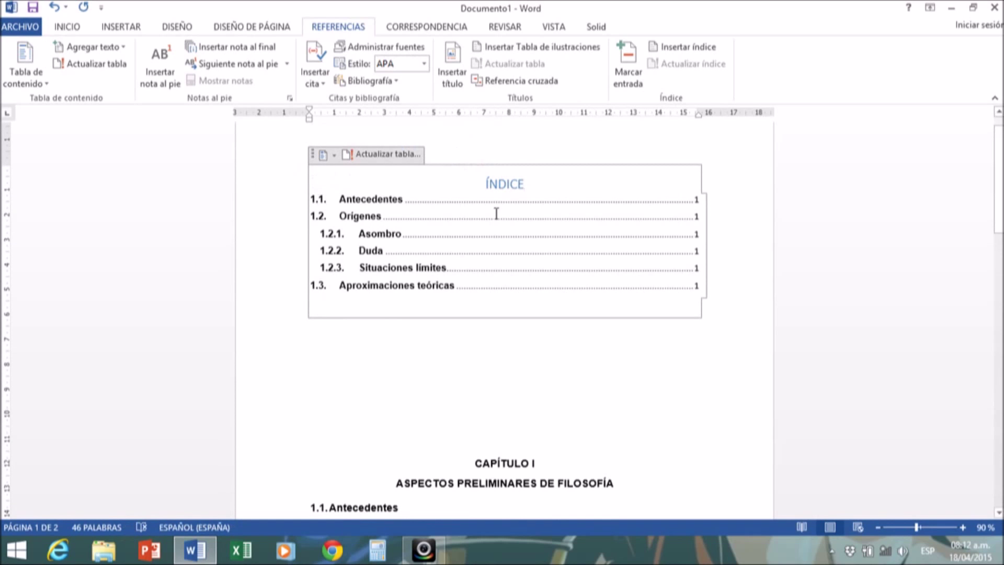
pyautogui.moveTo(525, 182); pyautogui.dragTo(478, 181)
pyautogui.click(79, 29)
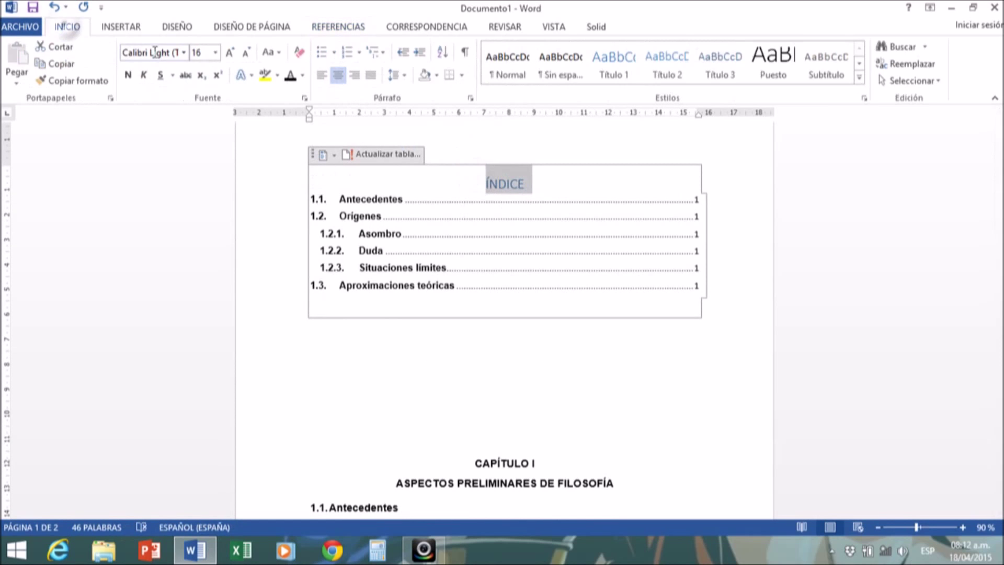
pyautogui.click(184, 53)
pyautogui.click(173, 138)
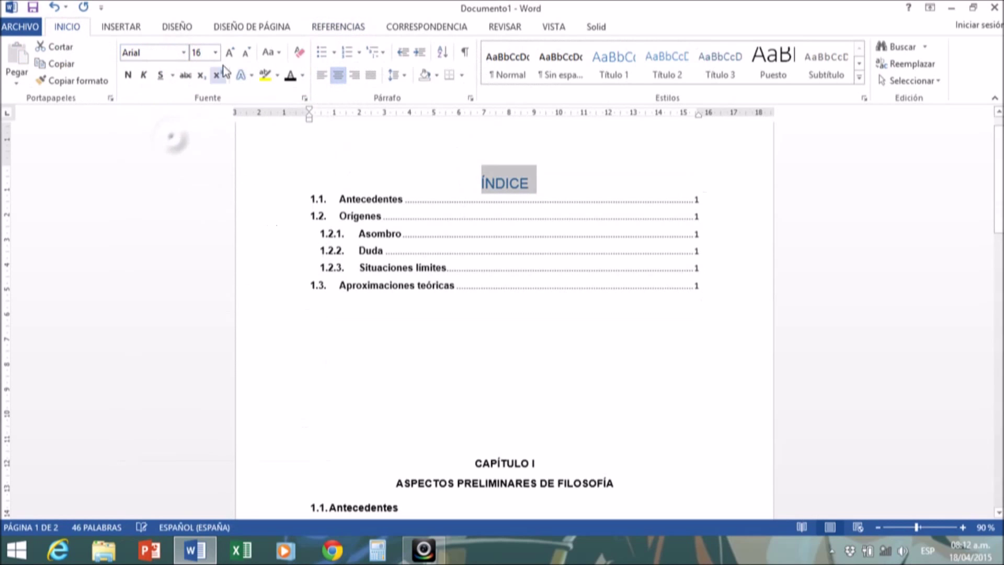
pyautogui.click(246, 53)
pyautogui.click(246, 55)
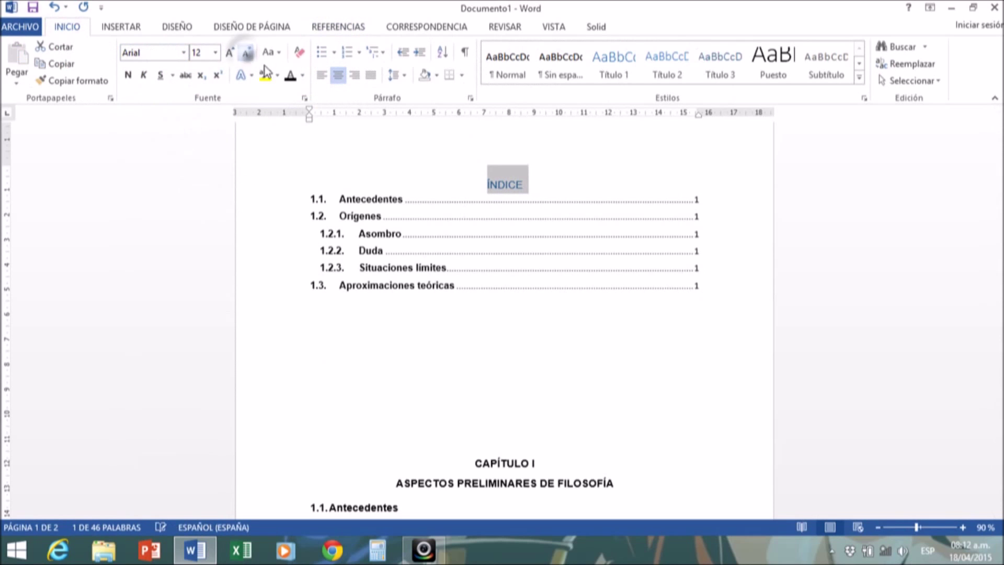
# Set the whole table of contents, title and entries, in Arial at size 12
pyautogui.moveTo(703, 292); pyautogui.dragTo(467, 197)
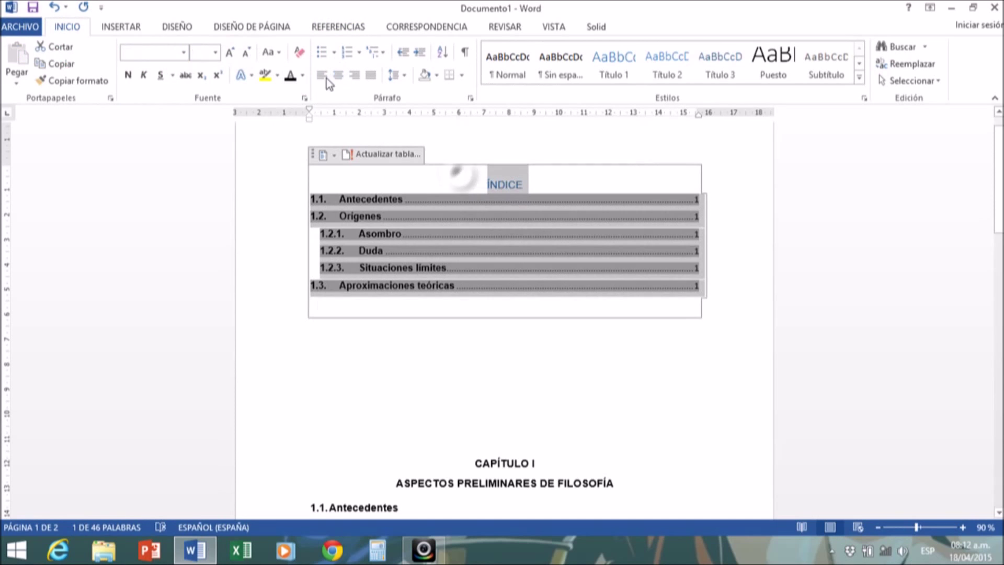
pyautogui.click(184, 52)
pyautogui.click(152, 141)
pyautogui.click(215, 53)
pyautogui.click(198, 126)
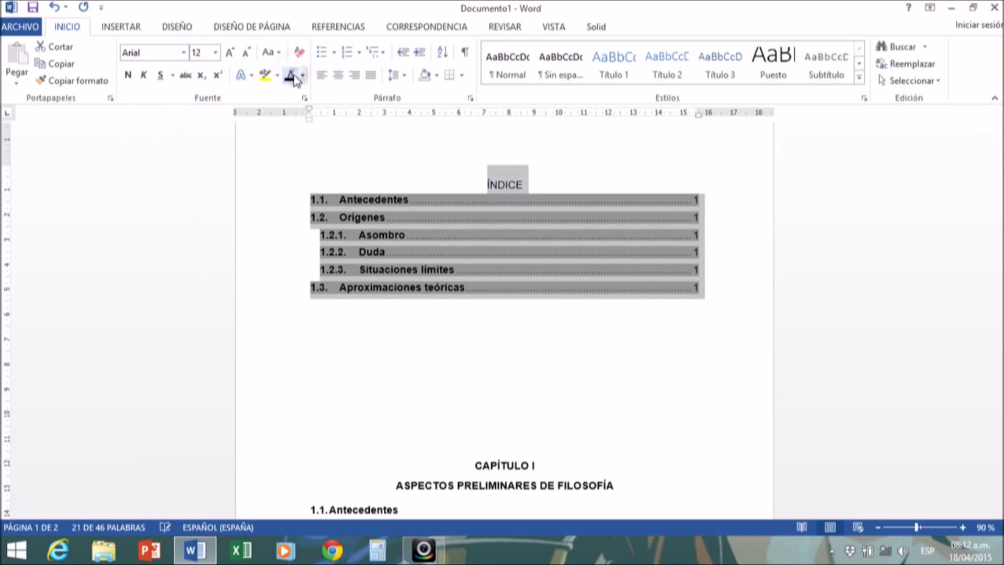
# Make the table of contents text black and remove the bold from its title and entries
pyautogui.click(303, 76)
pyautogui.click(306, 94)
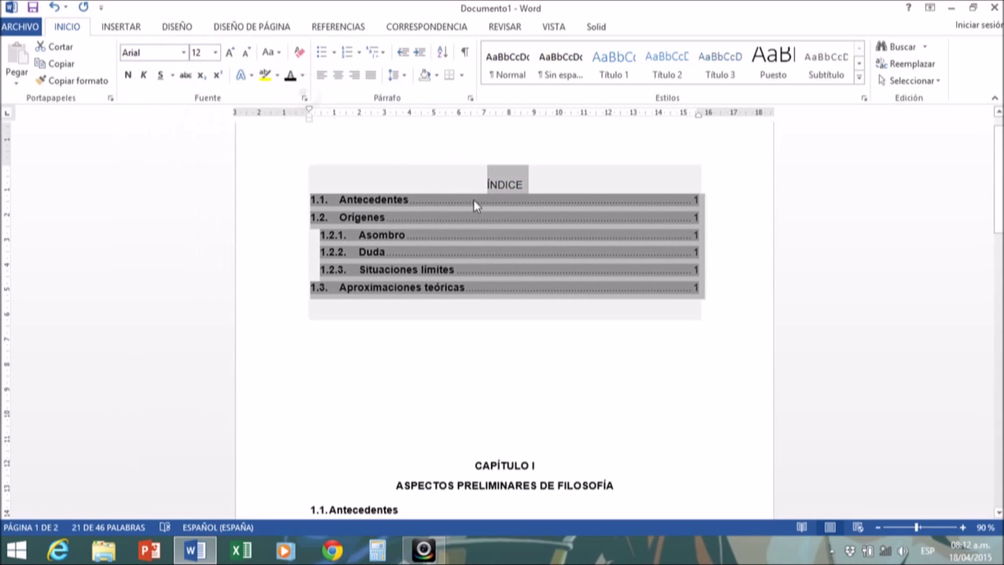
pyautogui.click(130, 76)
pyautogui.click(130, 76)
pyautogui.click(612, 323)
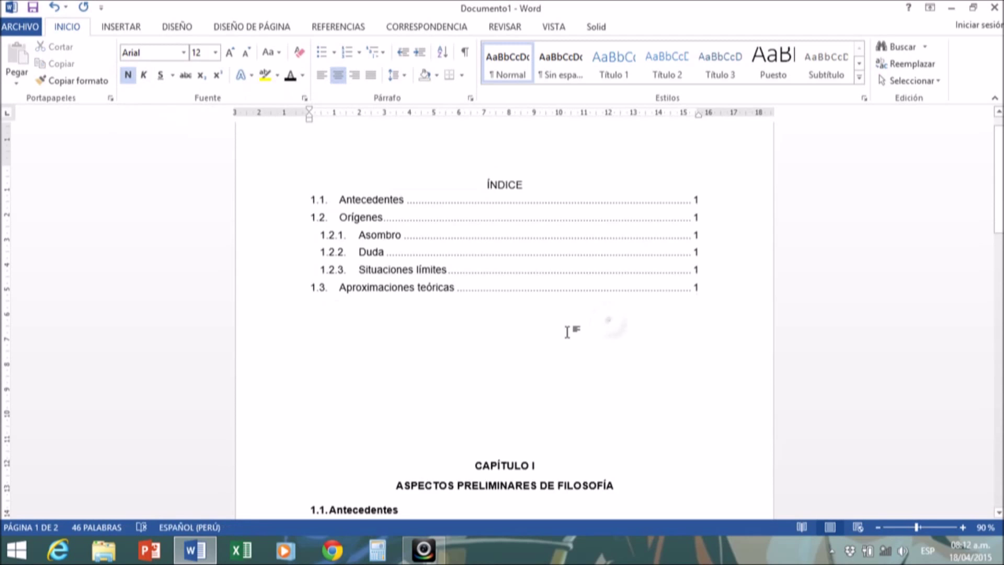
# Review the finished table of contents against the numbered headings of CAPÍTULO I
pyautogui.scroll(-3, 571, 332)
pyautogui.scroll(4, 569, 337)
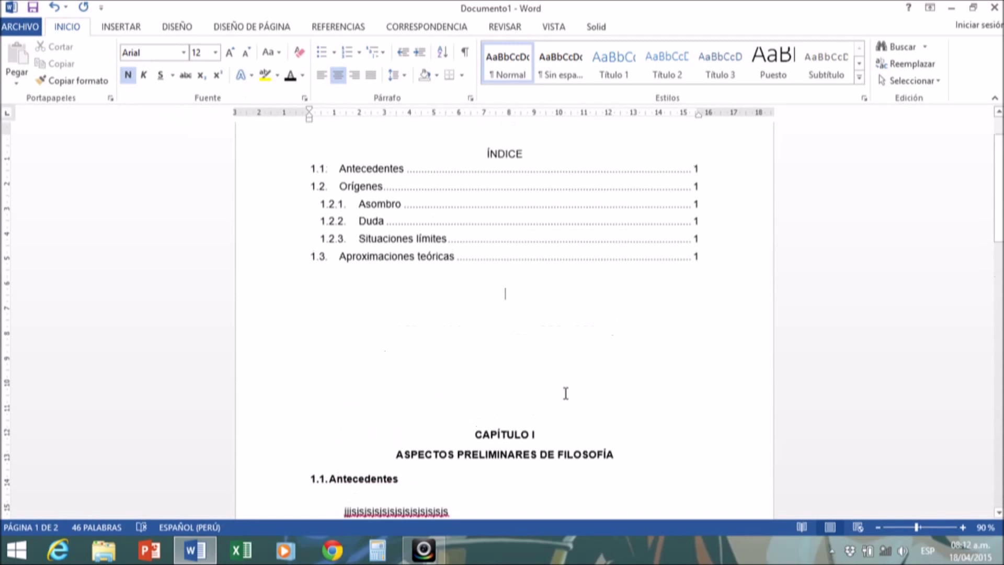
pyautogui.scroll(-2, 565, 416)
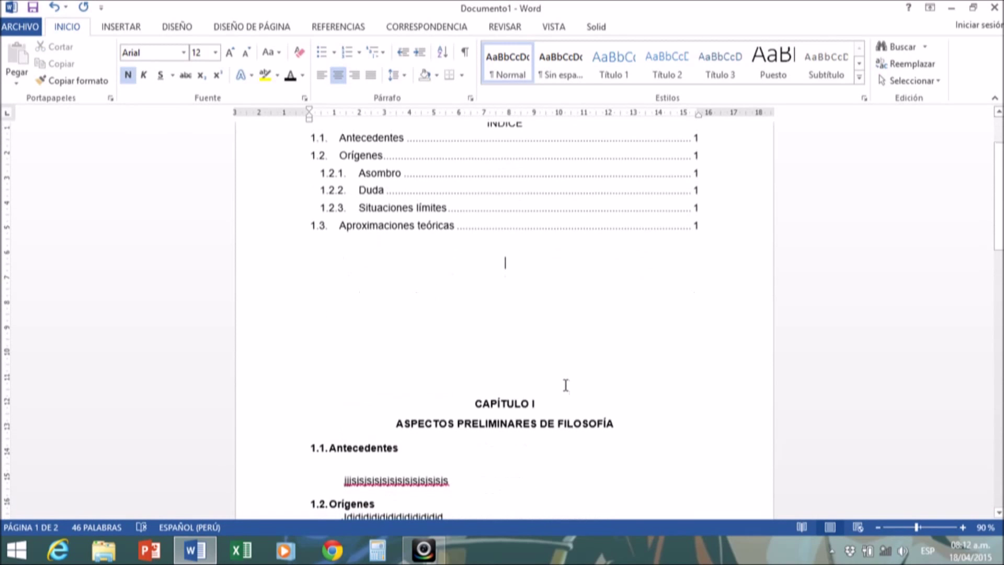
pyautogui.scroll(2, 566, 385)
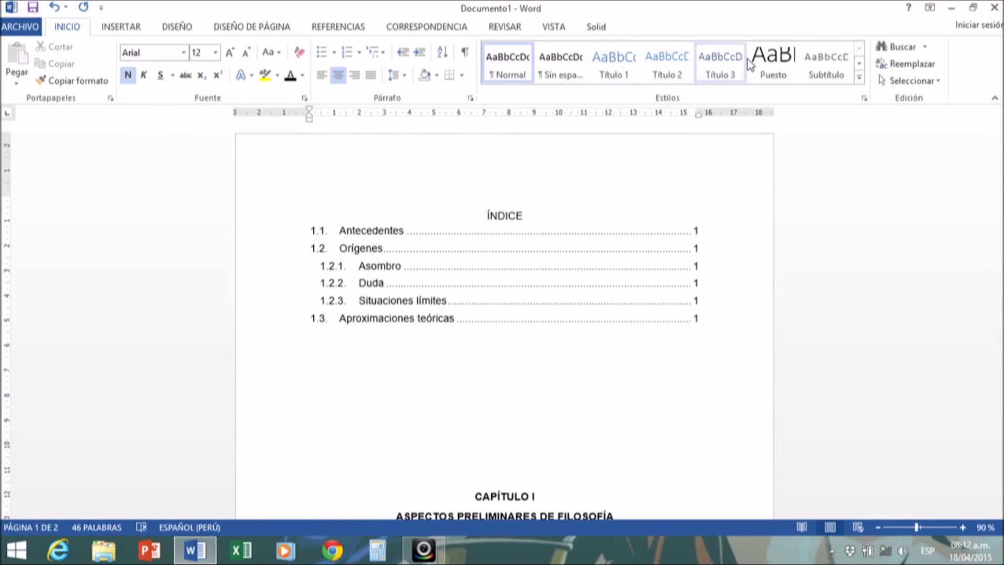
pyautogui.scroll(-7, 594, 289)
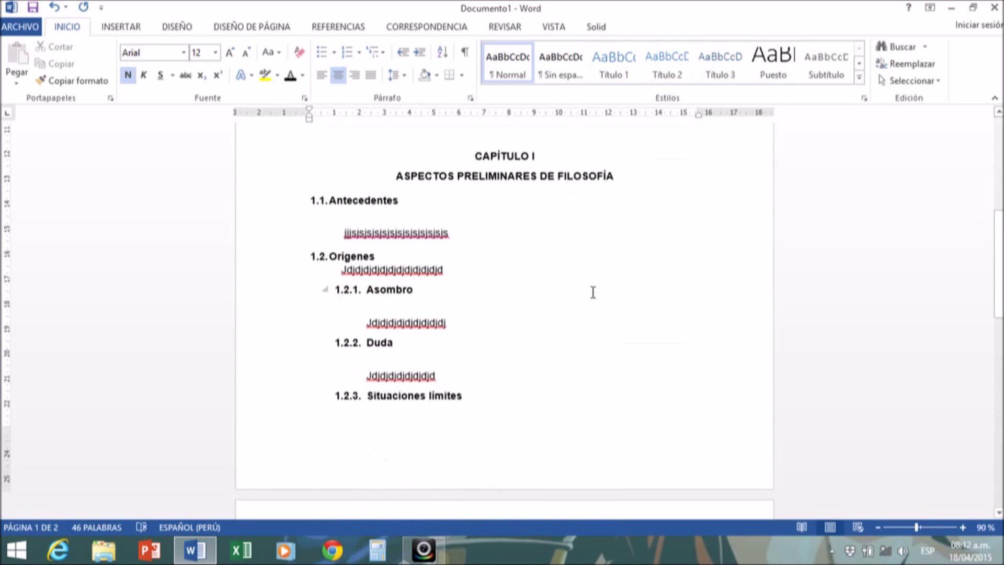
pyautogui.scroll(6, 593, 292)
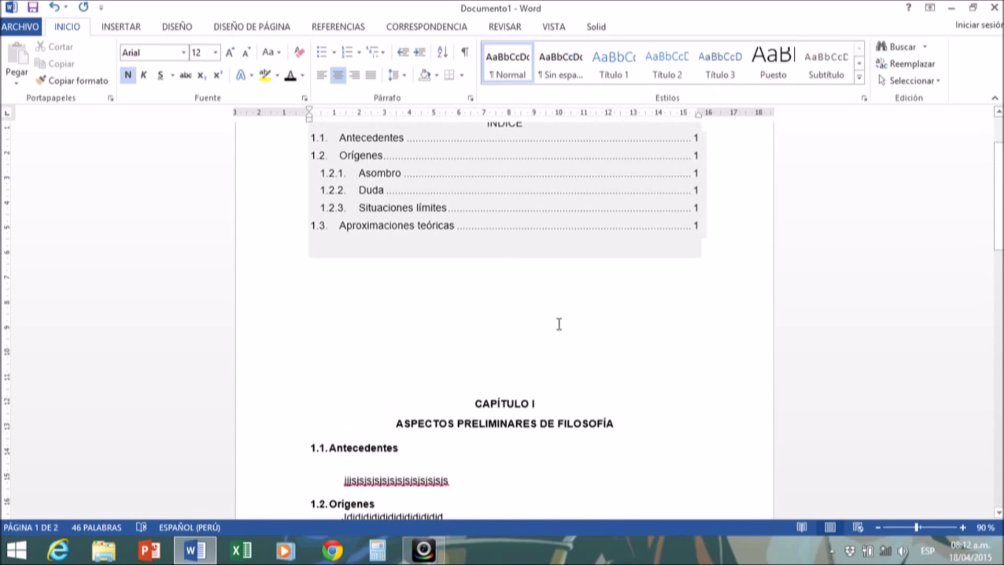
pyautogui.scroll(-2, 560, 324)
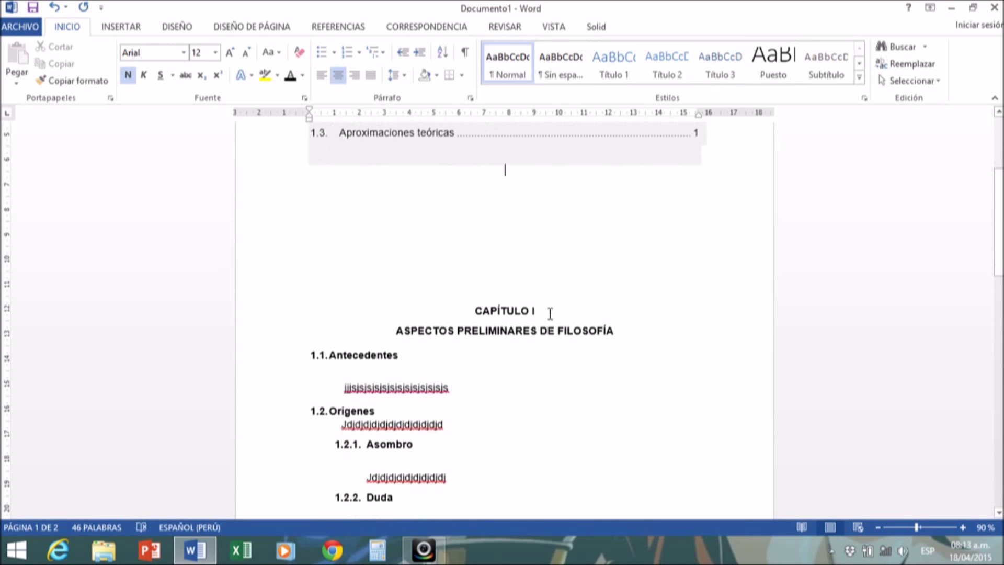
pyautogui.scroll(-2, 550, 313)
pyautogui.scroll(6, 550, 313)
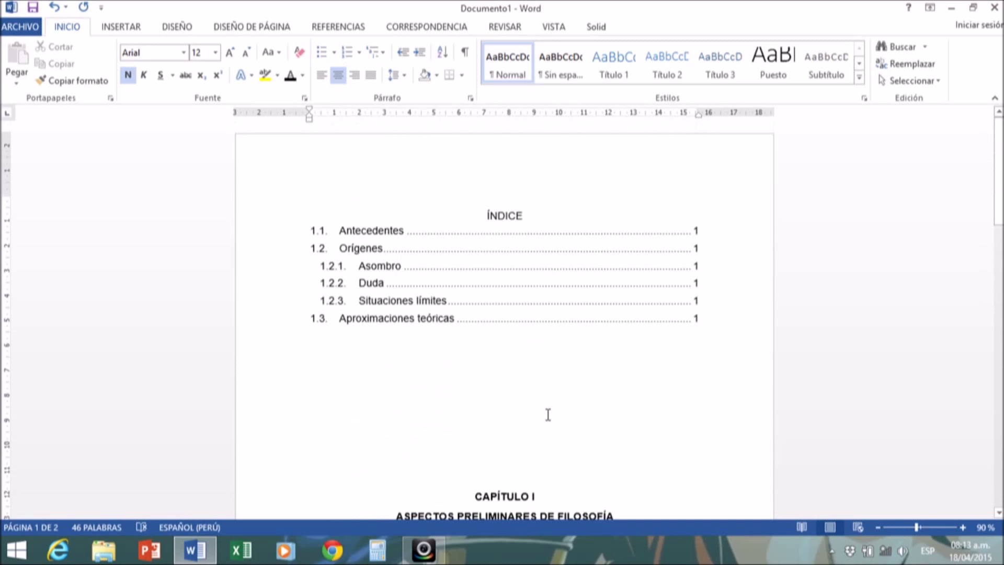
# Open the Word document "ejemplo índice" from the desktop and go to its CAPÍTULO I page
pyautogui.click(951, 8)
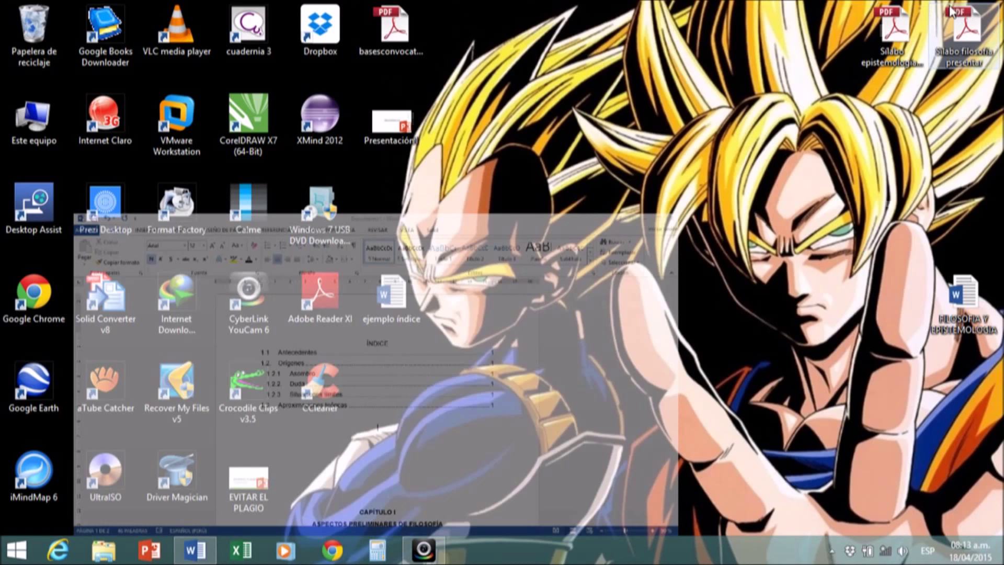
pyautogui.doubleClick(411, 305)
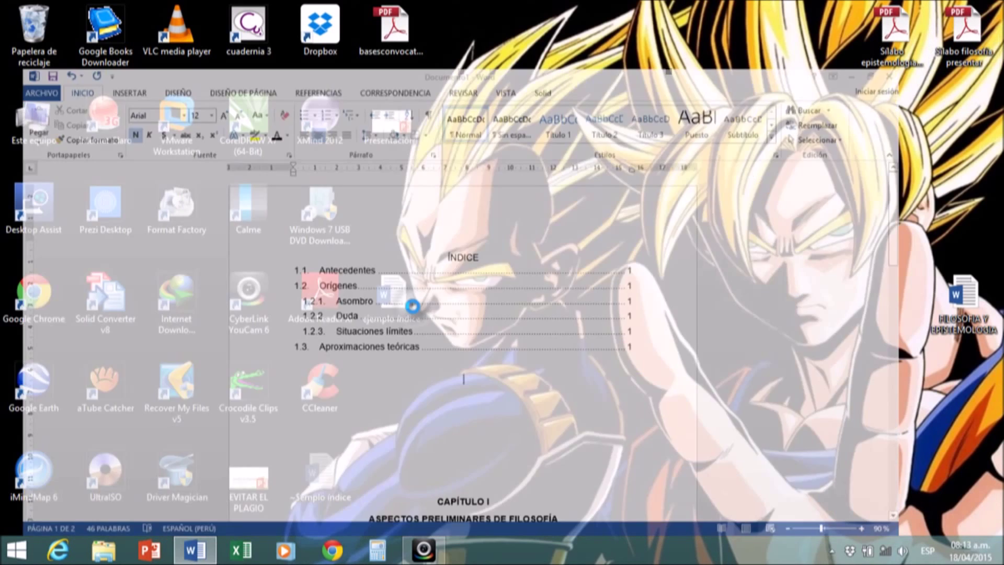
pyautogui.scroll(-3, 544, 343)
pyautogui.scroll(3, 544, 343)
pyautogui.scroll(-10, 542, 343)
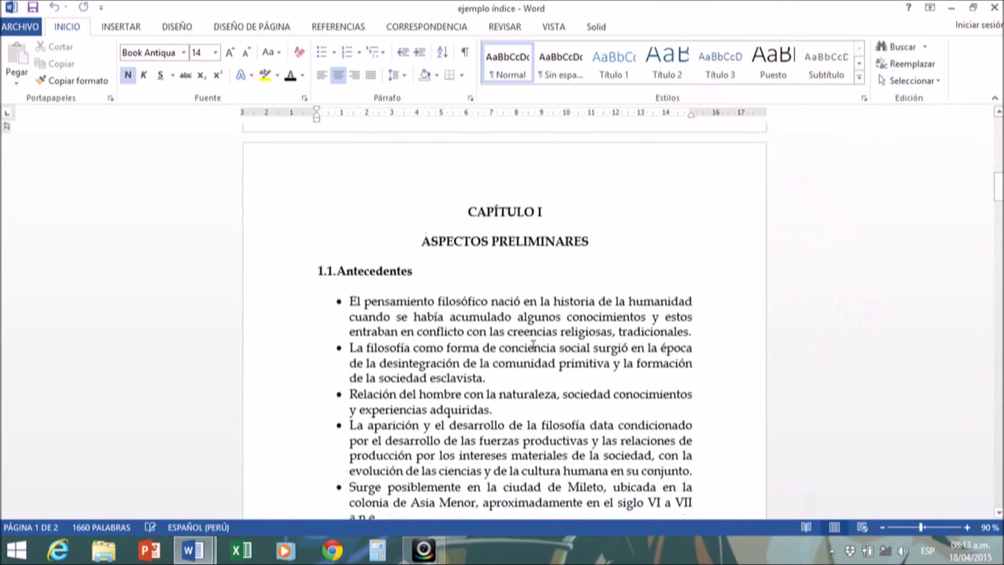
# Examine the styles of the CAPÍTULO I title and the headings 1.1. Antecedentes and 1.2. Orígenes de la filosofía in the example document
pyautogui.click(503, 212)
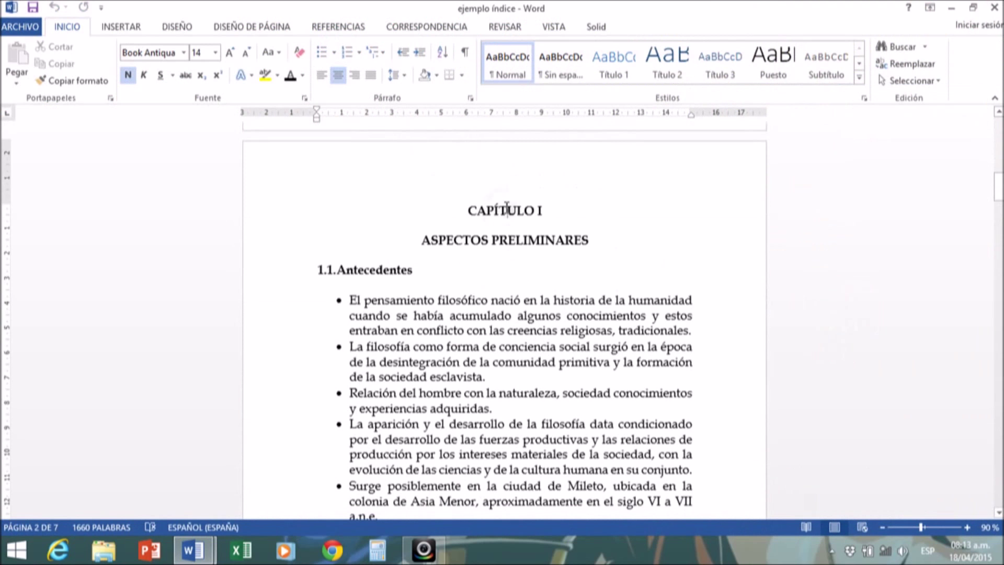
pyautogui.click(393, 270)
pyautogui.scroll(-1, 434, 306)
pyautogui.scroll(-2, 434, 306)
pyautogui.click(384, 330)
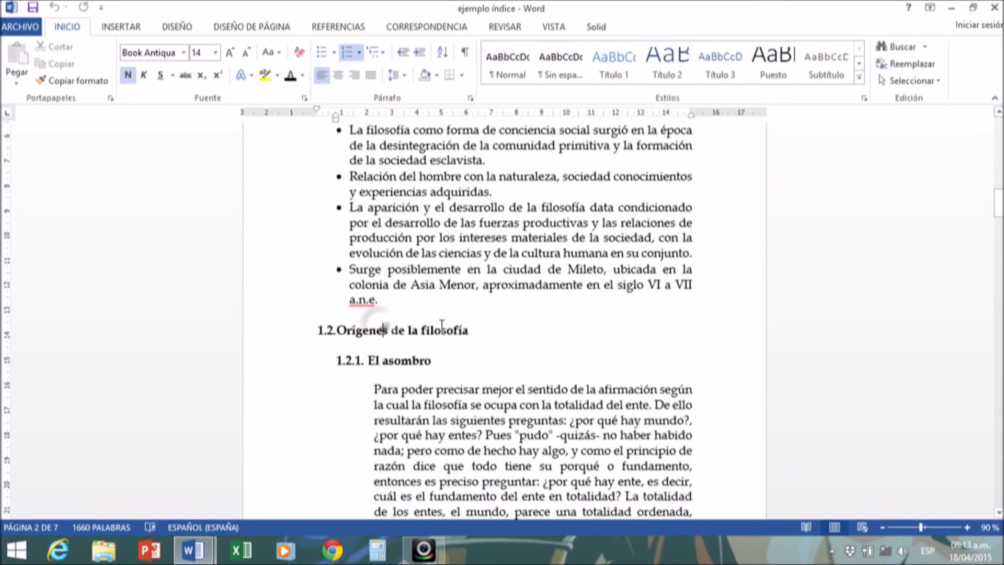
pyautogui.scroll(-1, 442, 325)
pyautogui.scroll(-2, 402, 267)
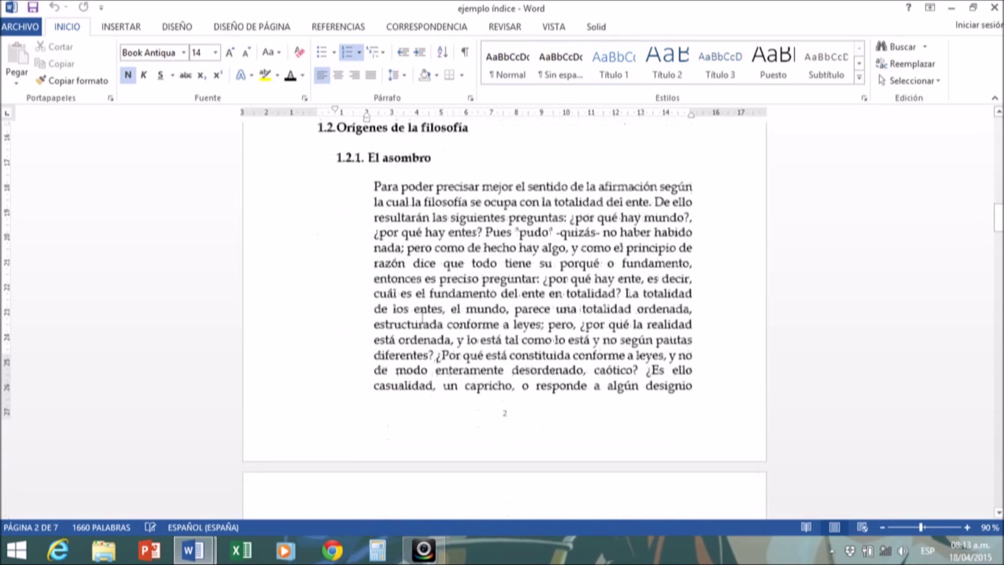
# Switch to Documento1 and check which styles its numbered headings use, from 1.1. Antecedentes to 1.3. Aproximaciones teóricas
pyautogui.moveTo(193, 550)
pyautogui.click(142, 497)
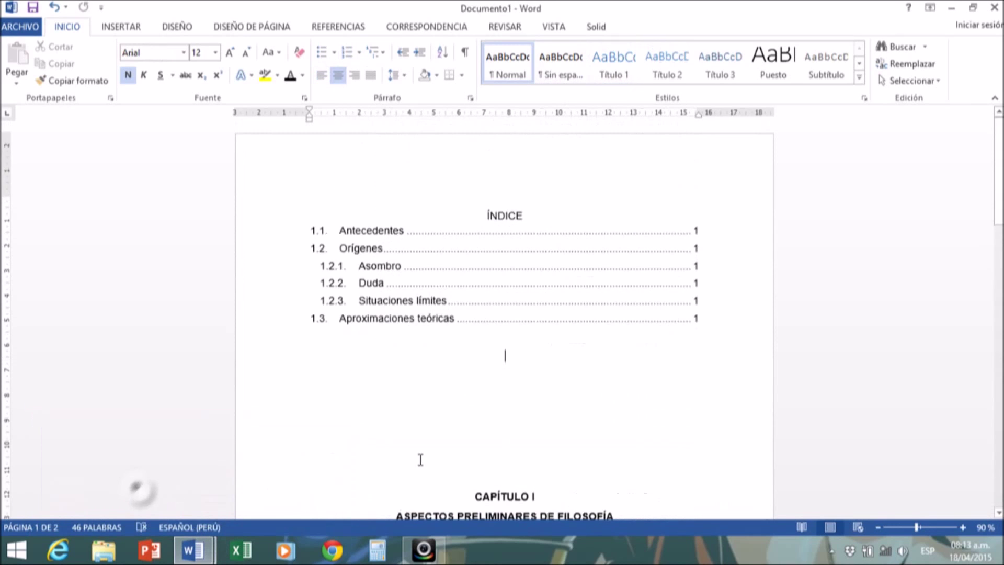
pyautogui.scroll(-3, 582, 408)
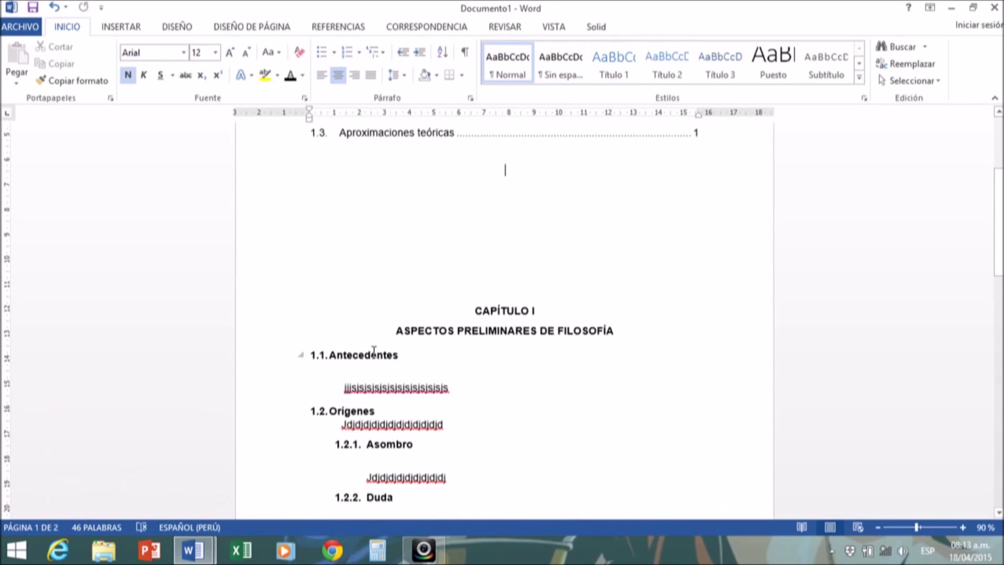
pyautogui.click(373, 353)
pyautogui.scroll(-1, 375, 355)
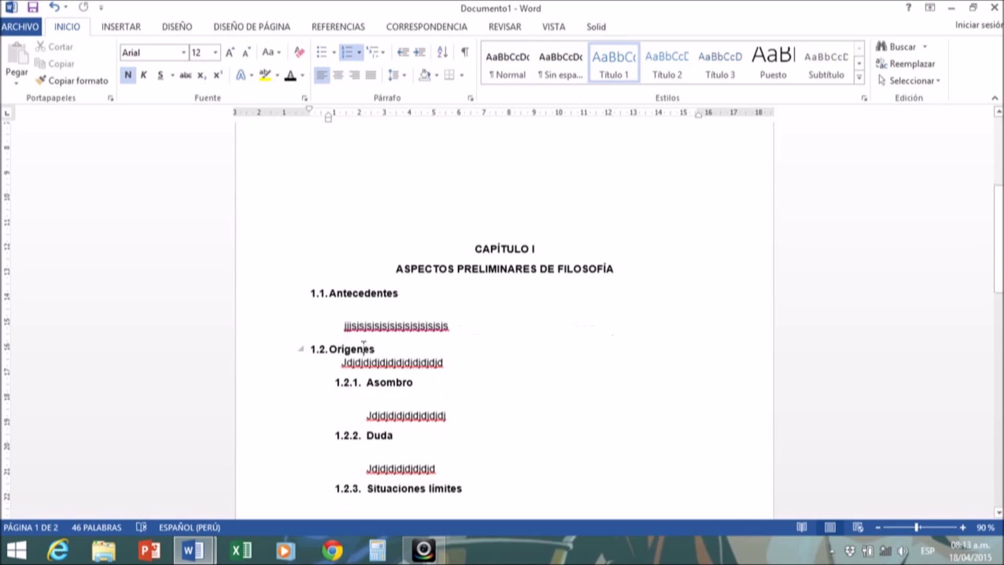
pyautogui.click(391, 384)
pyautogui.scroll(-1, 387, 377)
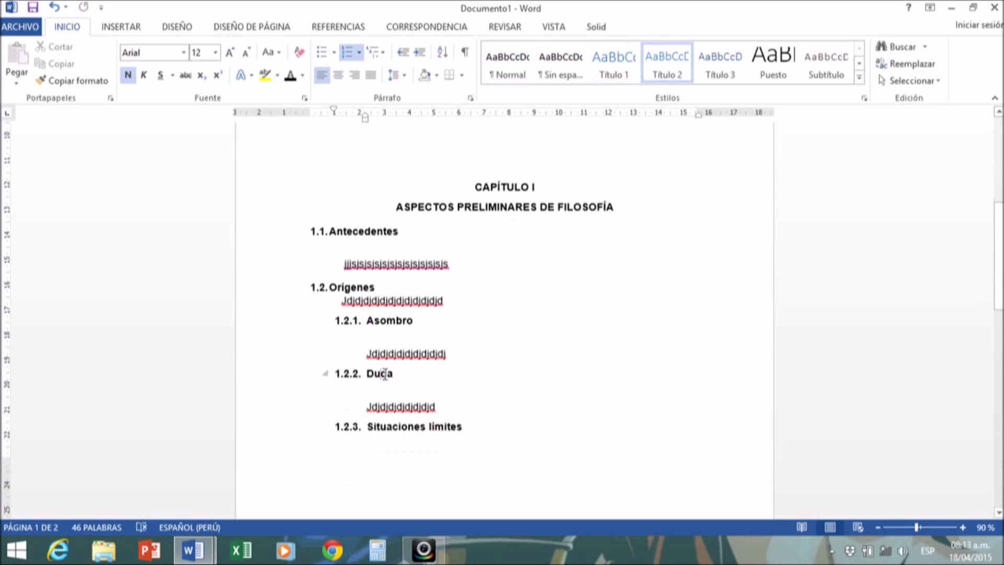
pyautogui.click(421, 425)
pyautogui.scroll(-5, 422, 425)
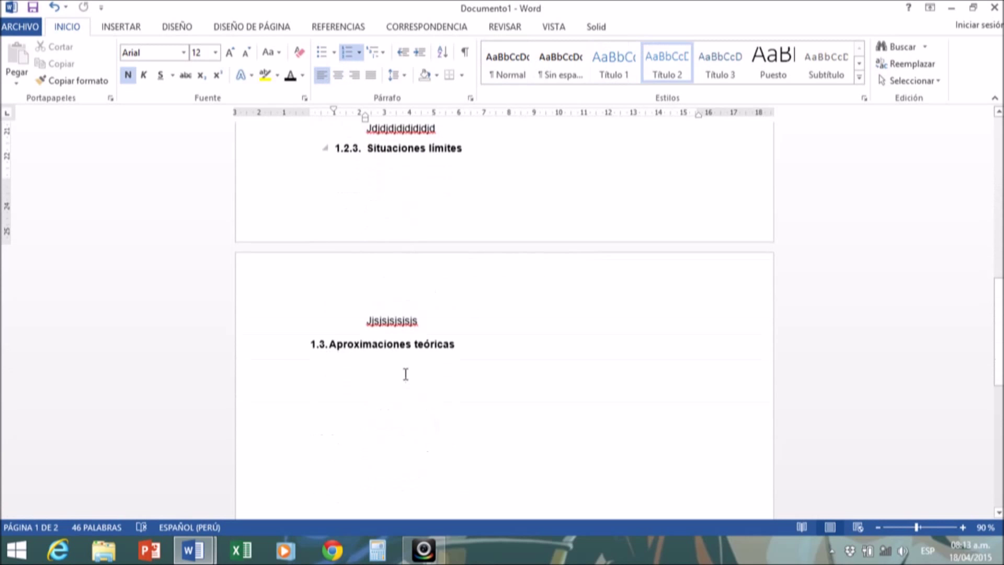
pyautogui.click(402, 348)
pyautogui.scroll(9, 404, 350)
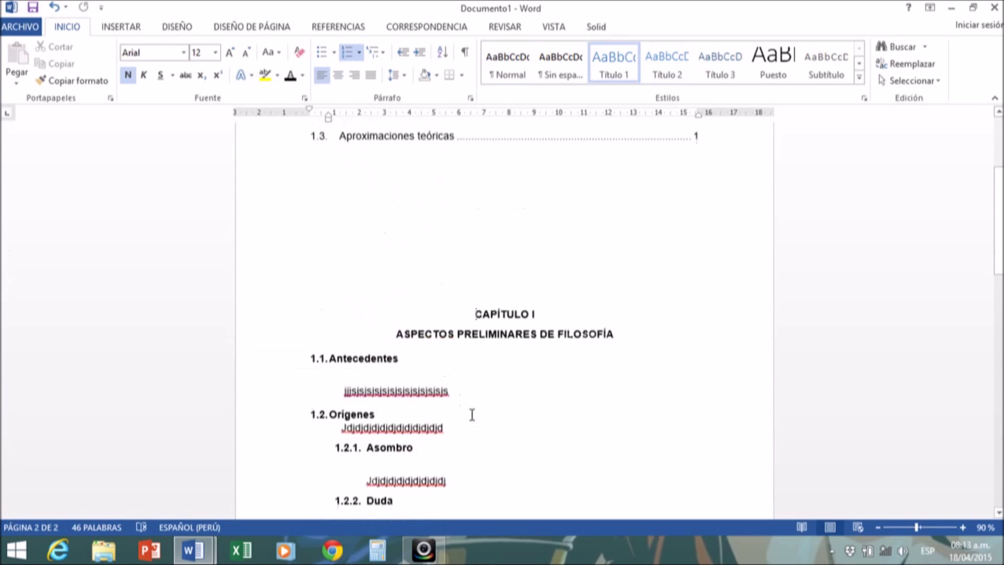
# Return to the "ejemplo índice" document and examine its CAPÍTULO I titles, the heading 1.1. Antecedentes and the preceding page
pyautogui.click(952, 8)
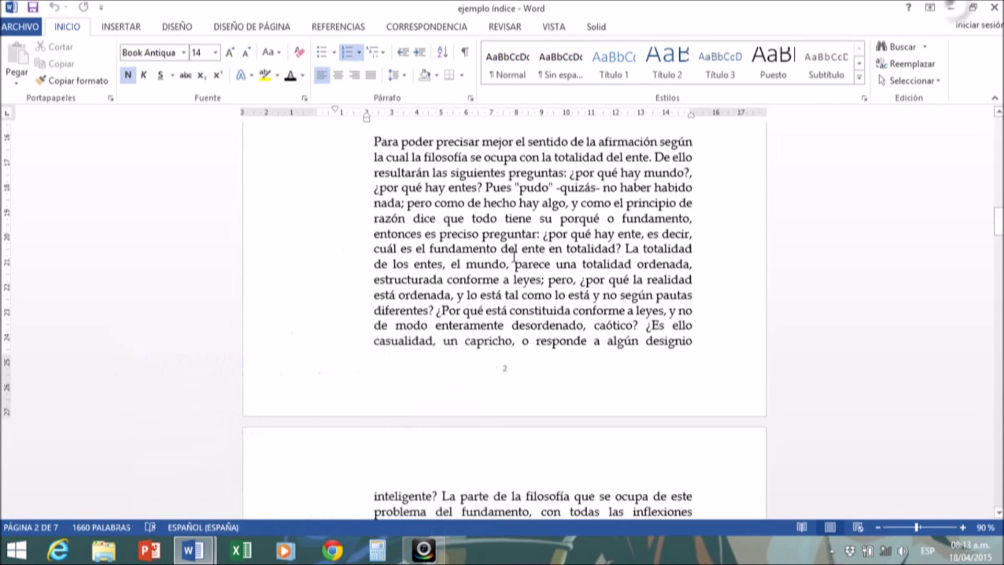
pyautogui.scroll(7, 530, 285)
pyautogui.click(505, 381)
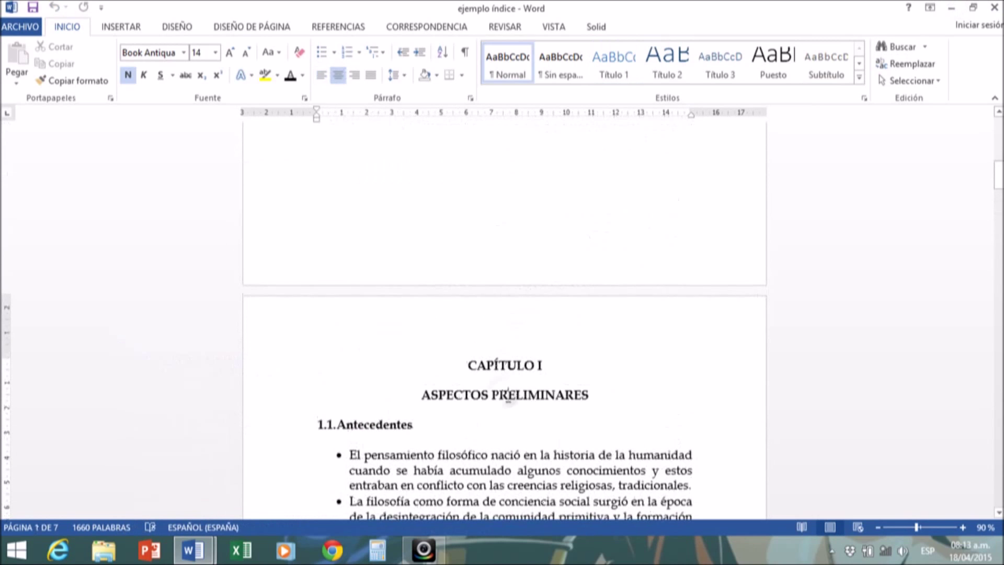
pyautogui.scroll(-1, 496, 386)
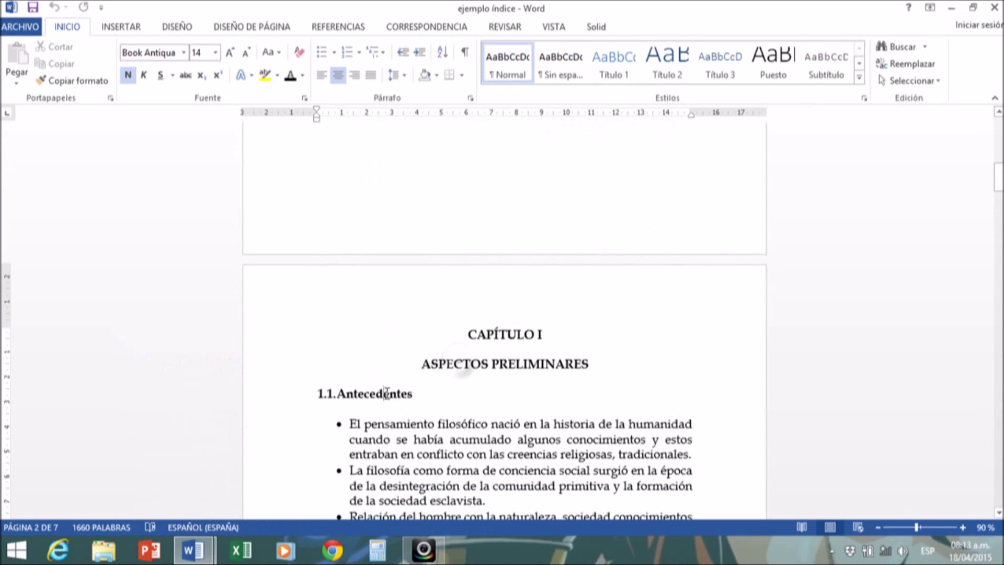
pyautogui.click(385, 393)
pyautogui.scroll(-3, 407, 403)
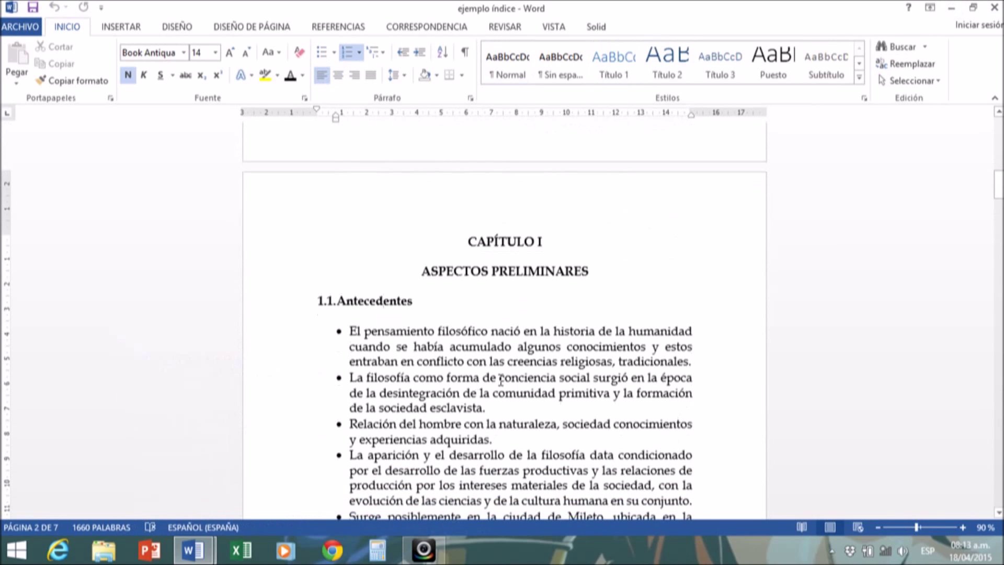
pyautogui.scroll(-1, 501, 380)
pyautogui.scroll(3, 492, 357)
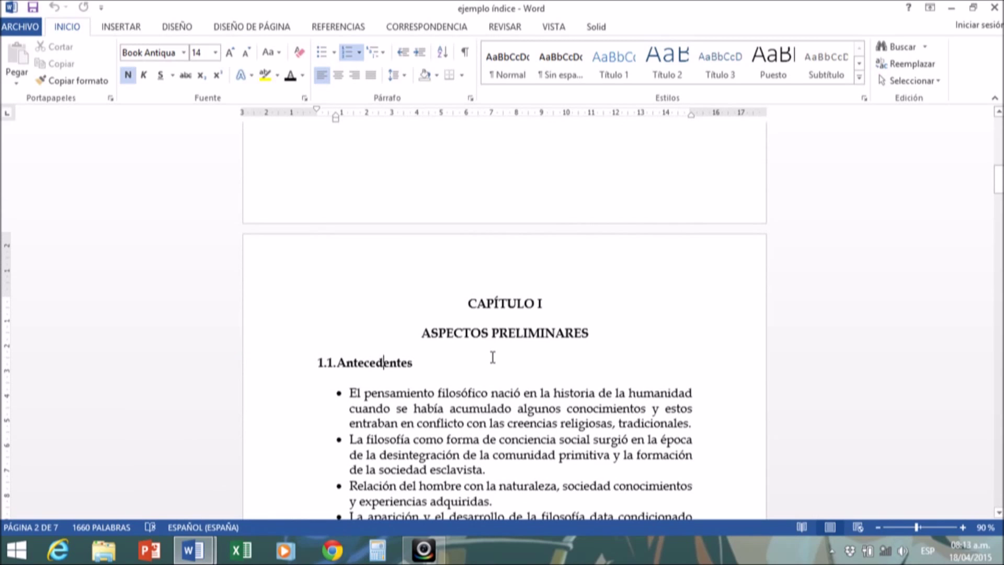
pyautogui.scroll(-2, 493, 356)
pyautogui.scroll(3, 507, 359)
pyautogui.scroll(3, 517, 361)
pyautogui.scroll(5, 518, 369)
pyautogui.scroll(-9, 519, 370)
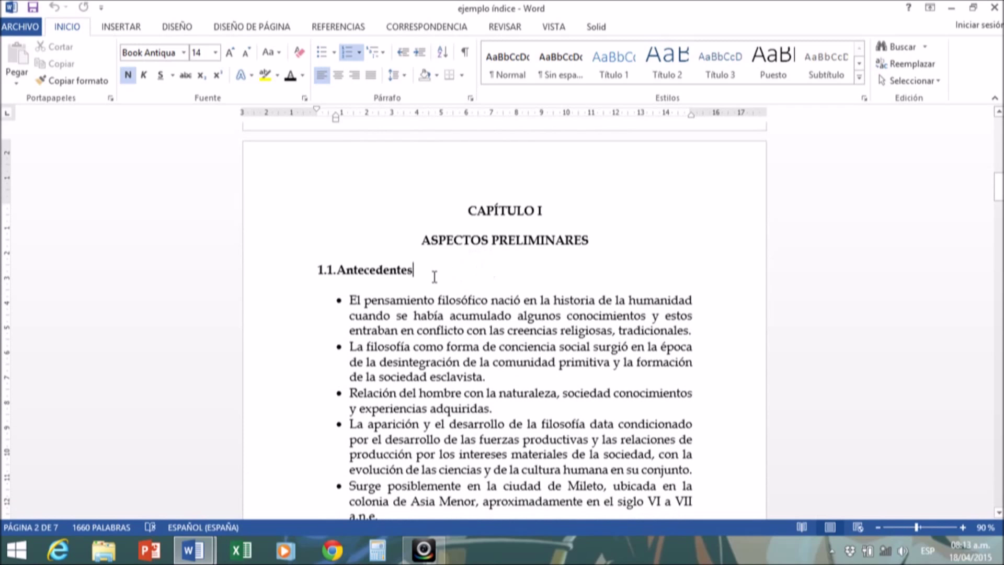
# Apply the Título 1 style to the Antecedentes heading under ASPECTOS PRELIMINARES and number it 1.1
pyautogui.moveTo(368, 260); pyautogui.dragTo(313, 264)
pyautogui.click(409, 296)
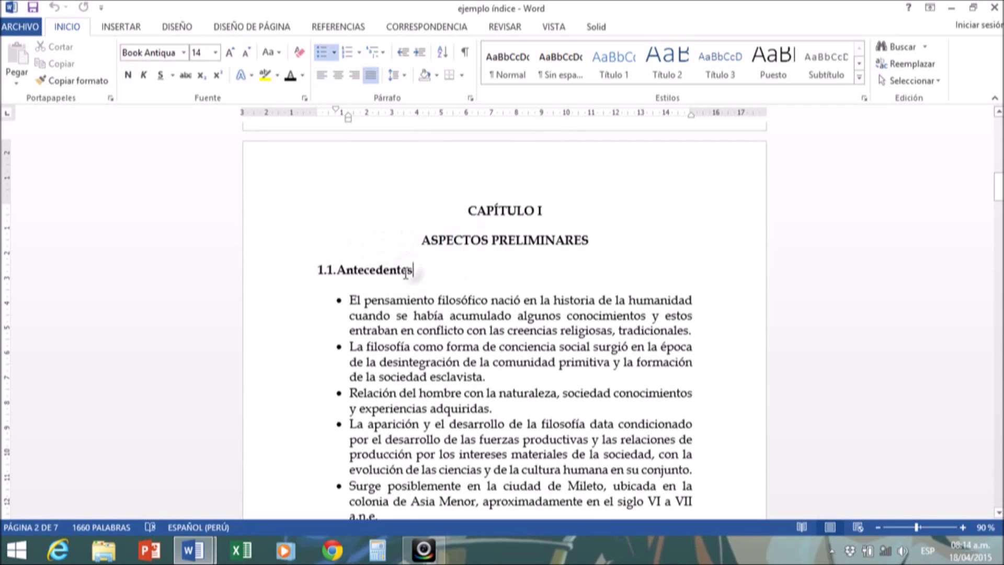
pyautogui.click(319, 270)
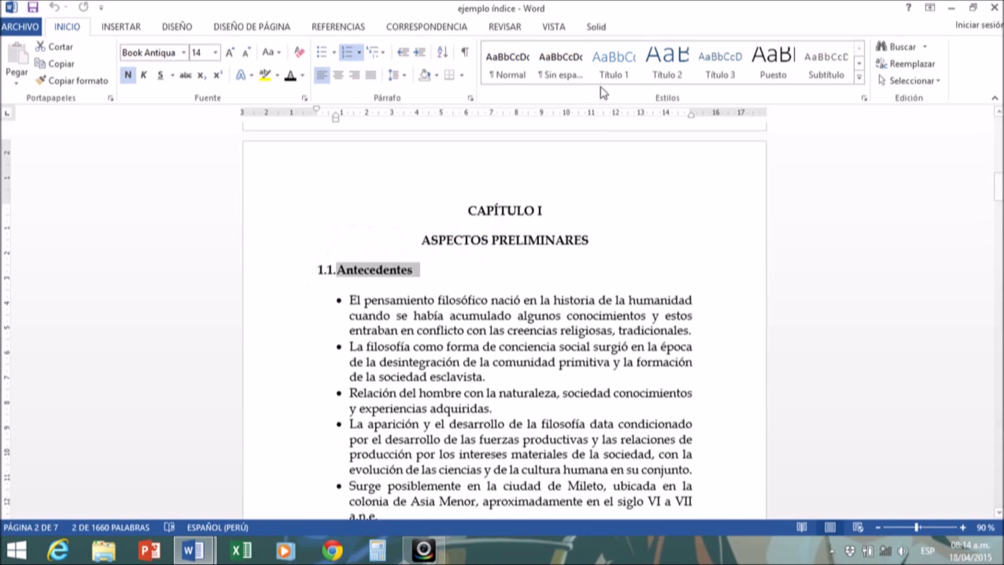
pyautogui.click(610, 65)
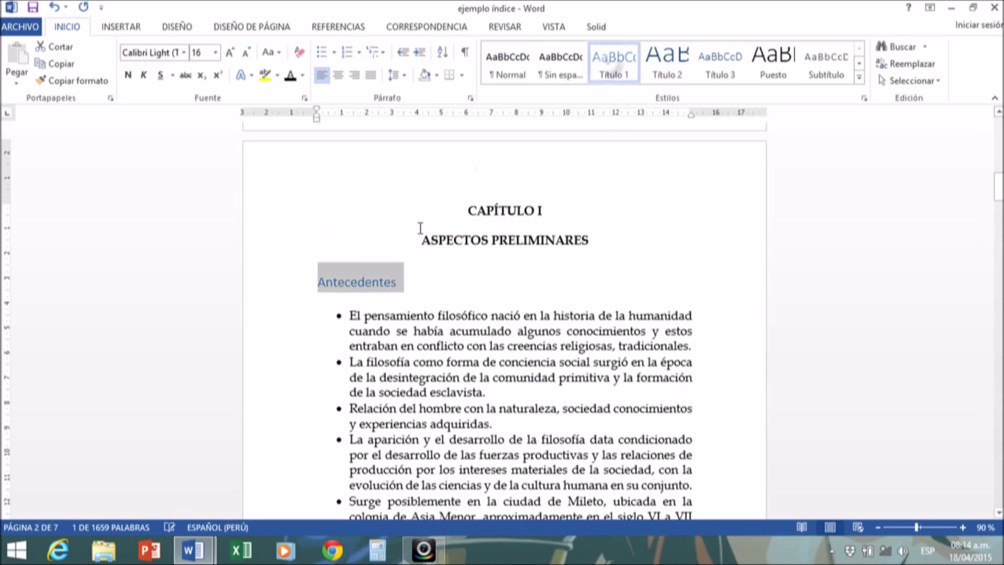
pyautogui.click(322, 280)
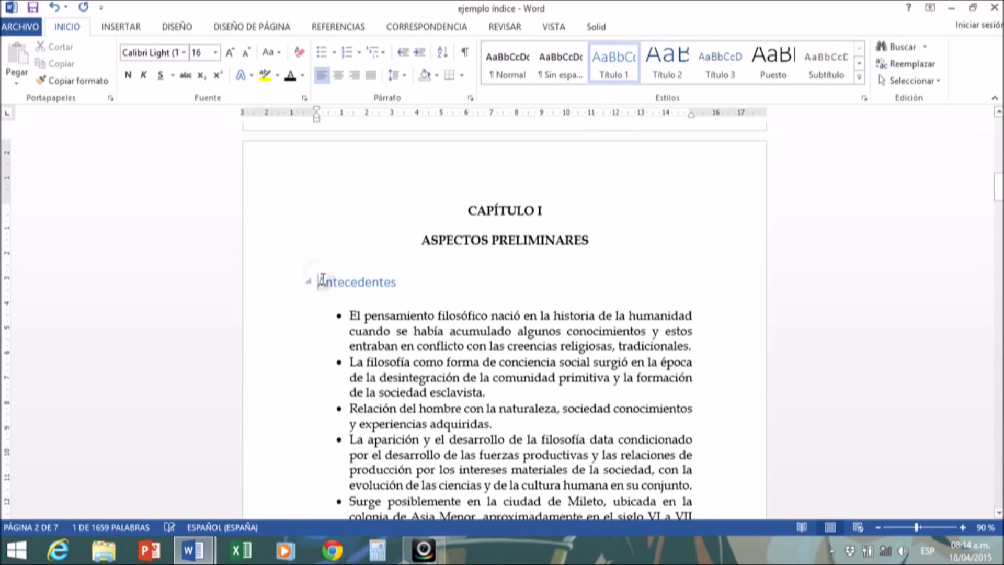
pyautogui.write('1.1.')
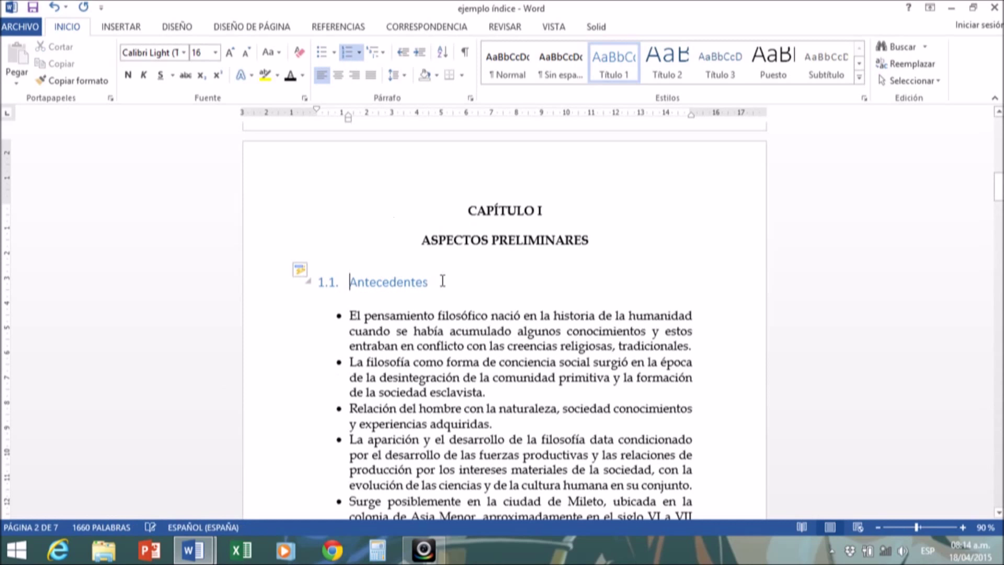
# Format the heading 1.1. Antecedentes in Book Antiqua, size 14, black and bold
pyautogui.moveTo(443, 281); pyautogui.dragTo(350, 283)
pyautogui.click(183, 52)
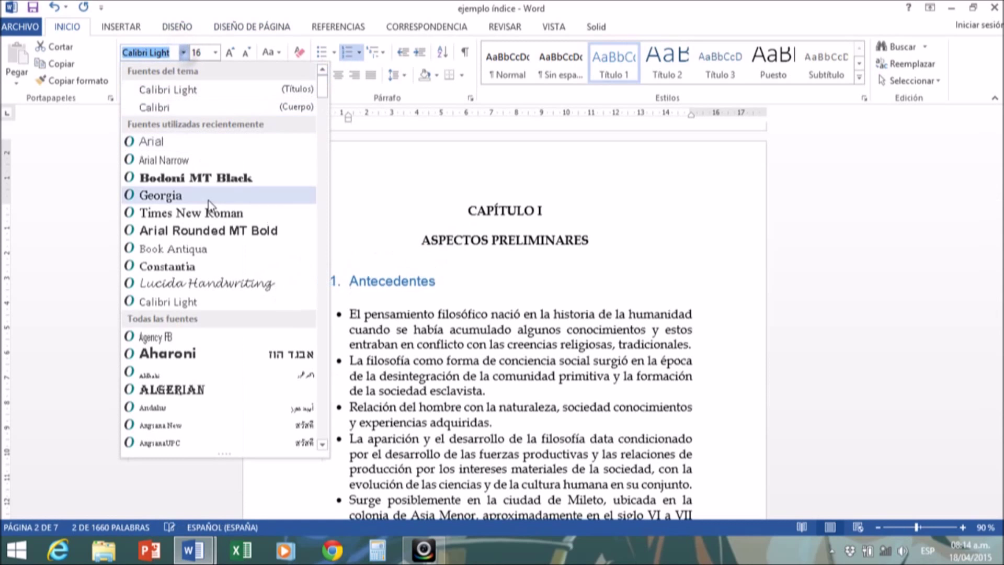
pyautogui.click(213, 248)
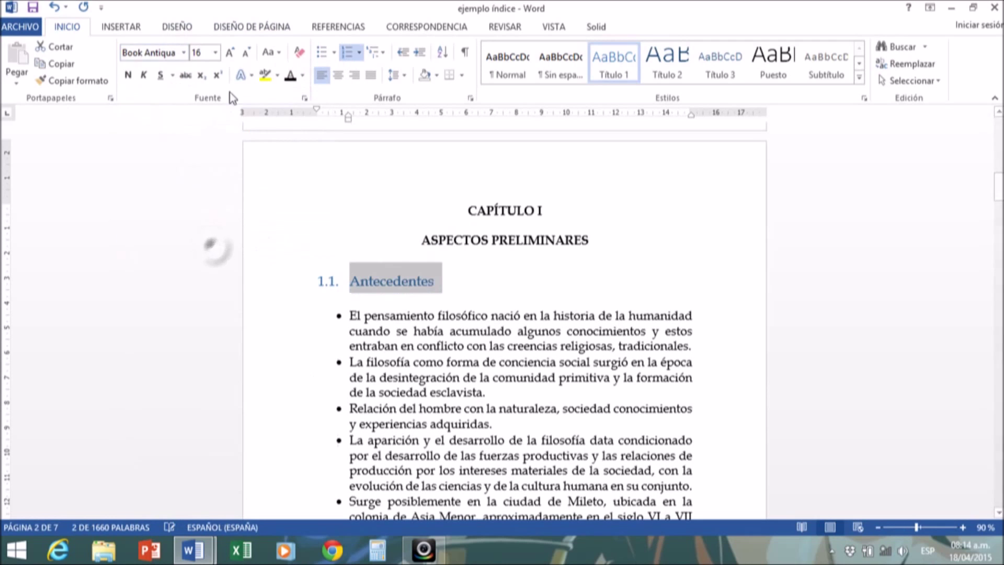
pyautogui.click(248, 52)
pyautogui.click(291, 77)
pyautogui.click(130, 76)
pyautogui.click(380, 272)
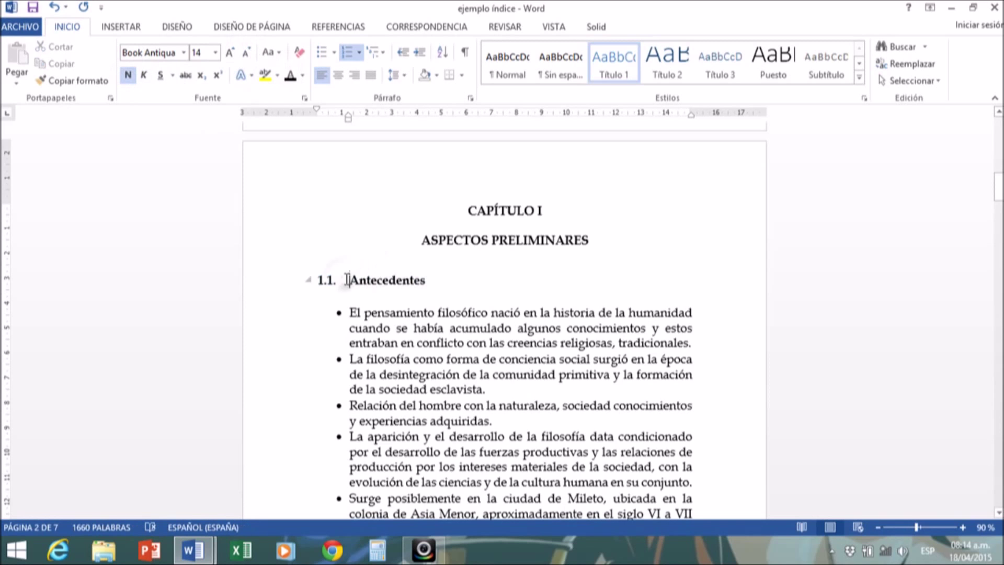
# Copy the format of the number 1.1. of Antecedentes onto the heading Orígenes de la filosofía
pyautogui.scroll(-5, 347, 280)
pyautogui.click(347, 280)
pyautogui.scroll(3, 444, 291)
pyautogui.click(327, 188)
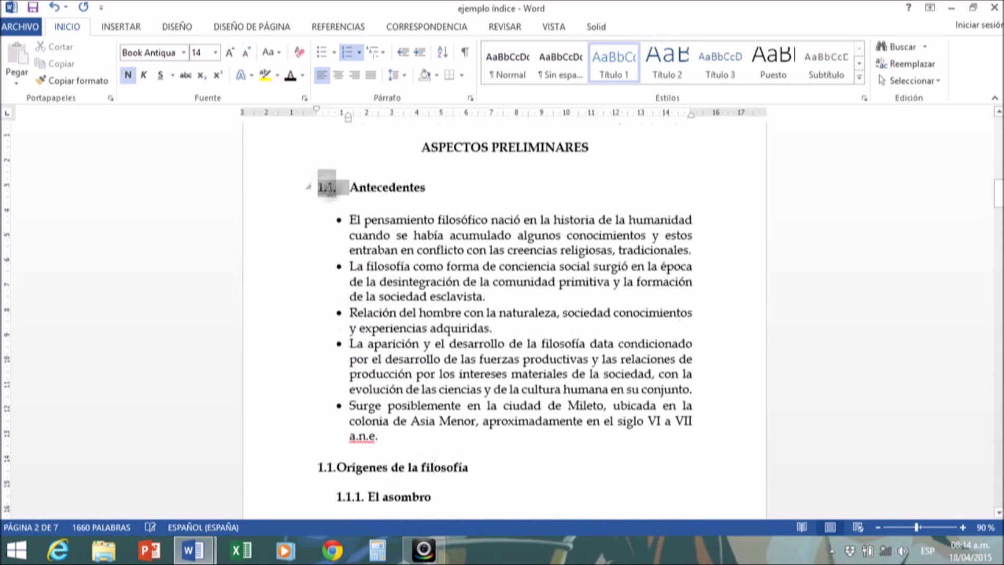
pyautogui.click(78, 80)
pyautogui.scroll(-3, 331, 333)
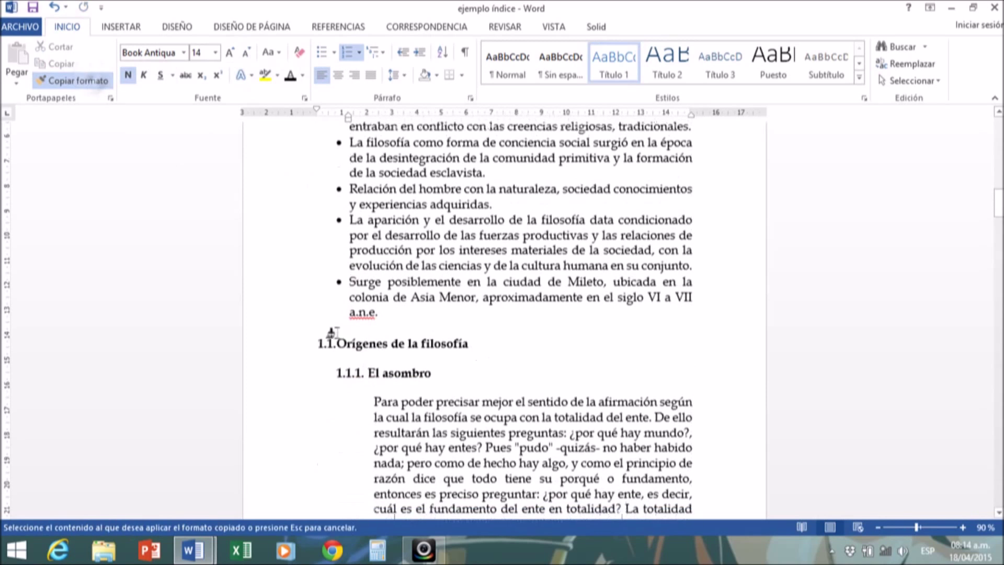
pyautogui.click(331, 346)
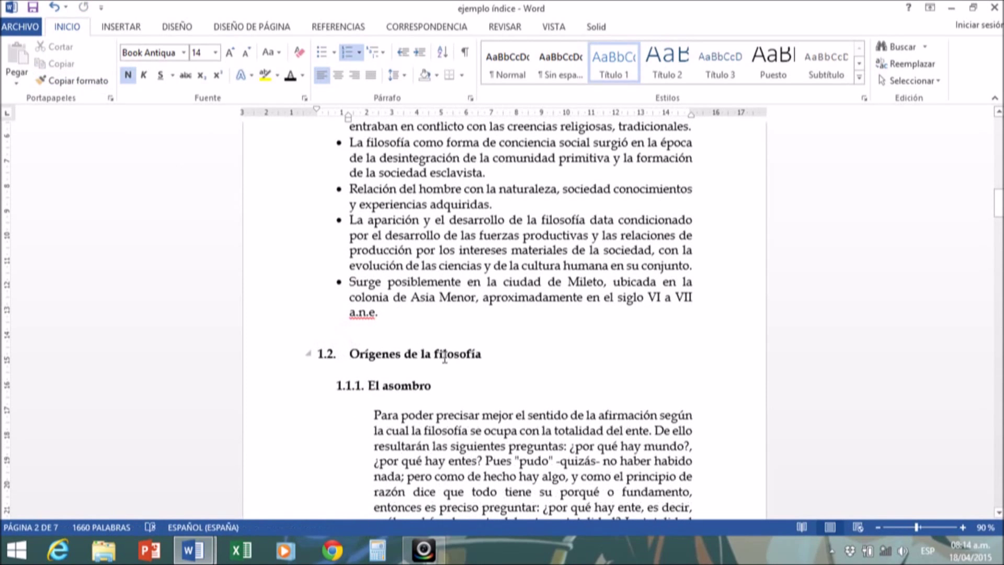
# Apply the Título 2 style to the subheading El asombro and number it 1.2.1
pyautogui.moveTo(453, 357); pyautogui.dragTo(330, 359)
pyautogui.moveTo(415, 386); pyautogui.dragTo(348, 385)
pyautogui.click(349, 400)
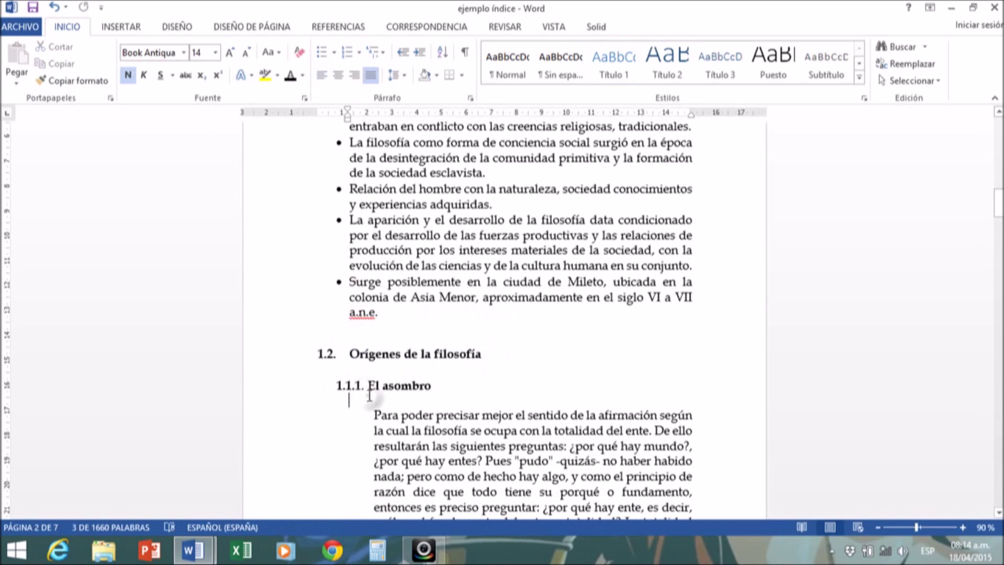
pyautogui.click(433, 395)
pyautogui.moveTo(433, 394); pyautogui.dragTo(347, 386)
pyautogui.click(679, 70)
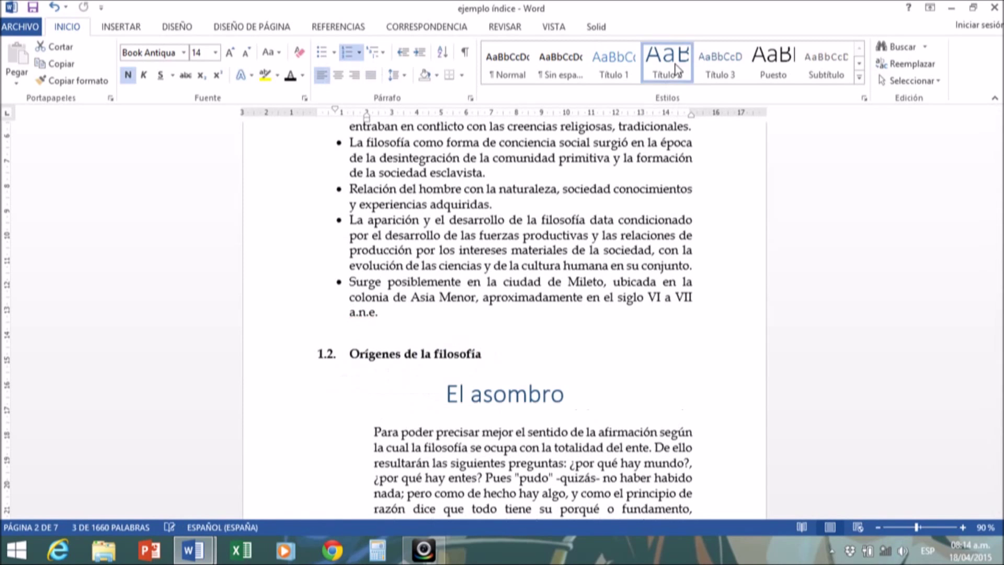
pyautogui.click(447, 397)
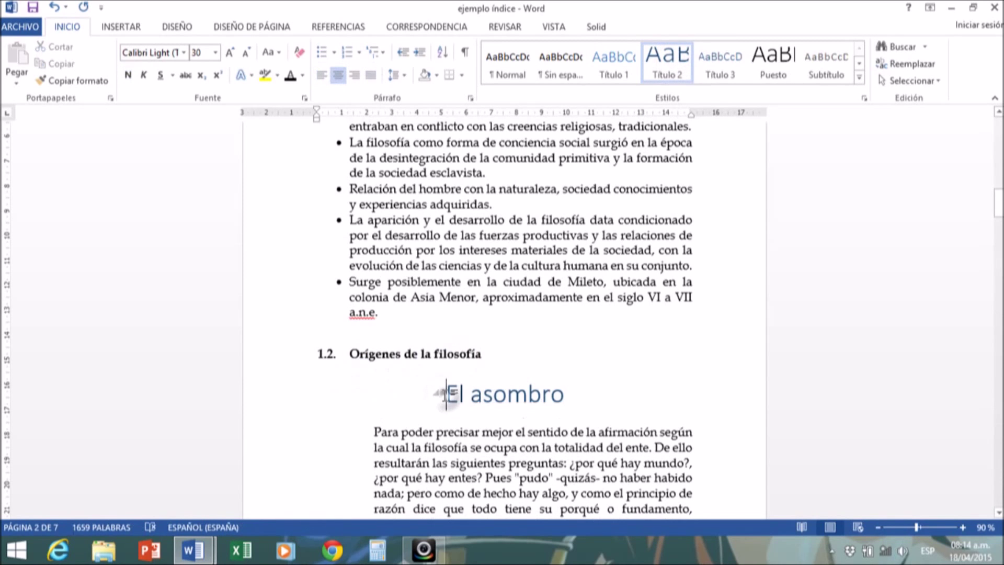
pyautogui.write('1')
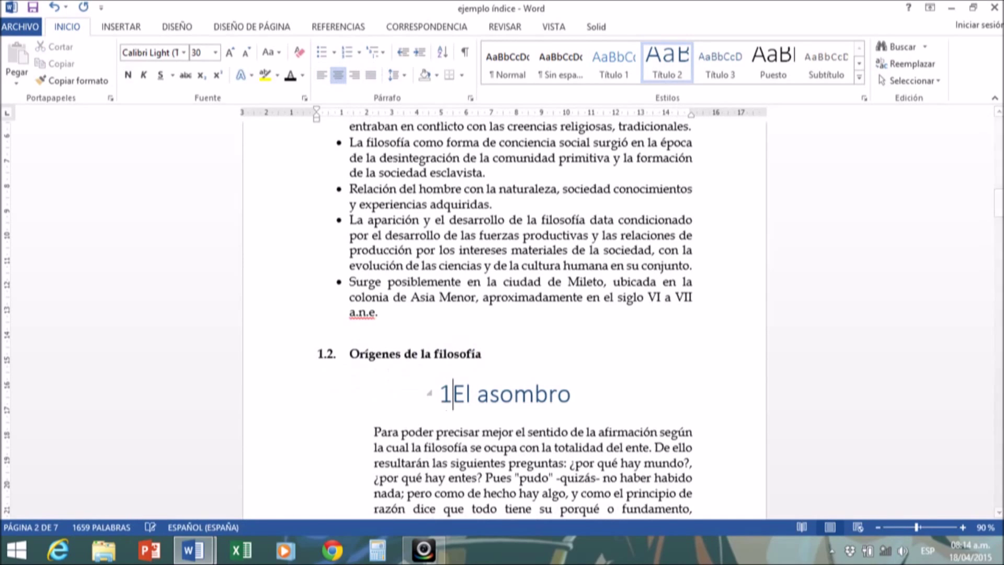
pyautogui.write('.2.1.')
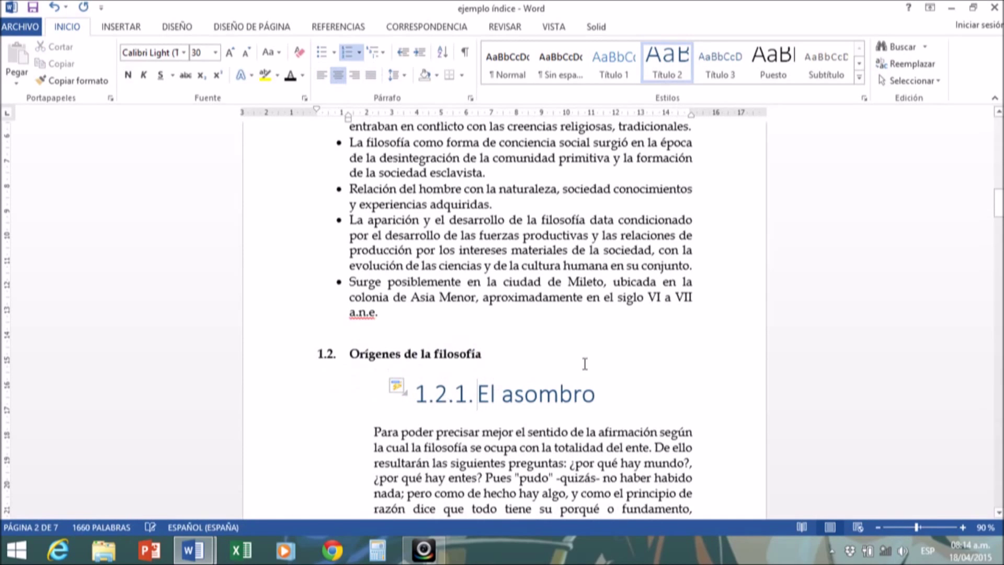
# Align the subheading 1.2.1. El asombro to the left and set its font size to 14
pyautogui.moveTo(601, 392); pyautogui.dragTo(477, 394)
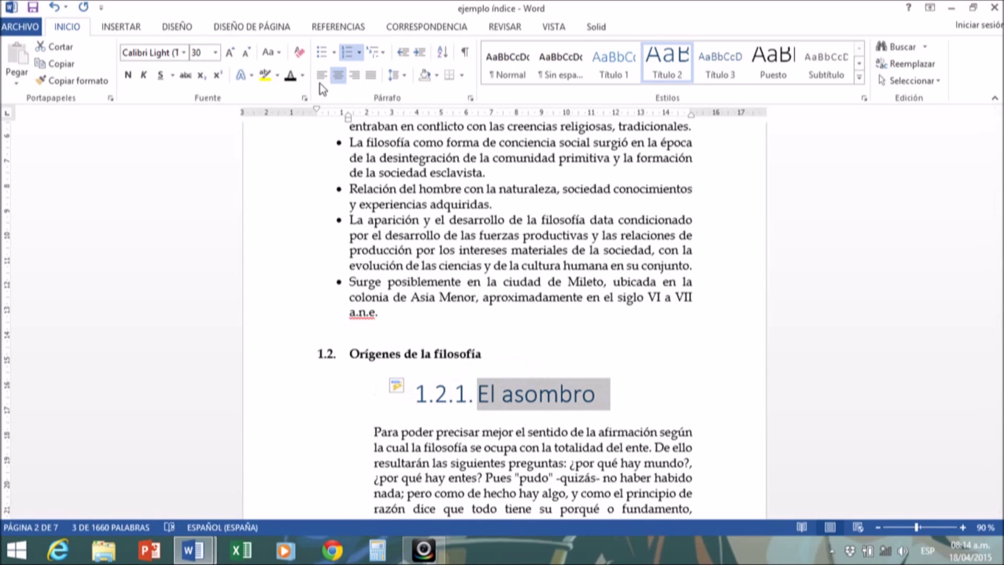
pyautogui.click(321, 78)
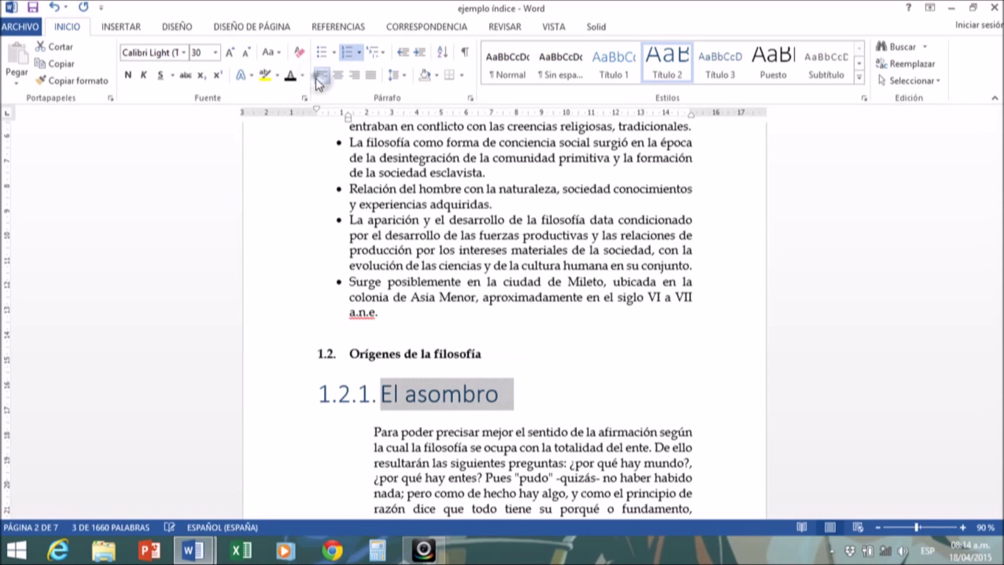
pyautogui.click(247, 54)
pyautogui.click(247, 54)
pyautogui.click(247, 54)
pyautogui.click(247, 54)
pyautogui.click(247, 54)
pyautogui.click(247, 54)
pyautogui.click(247, 54)
pyautogui.click(247, 54)
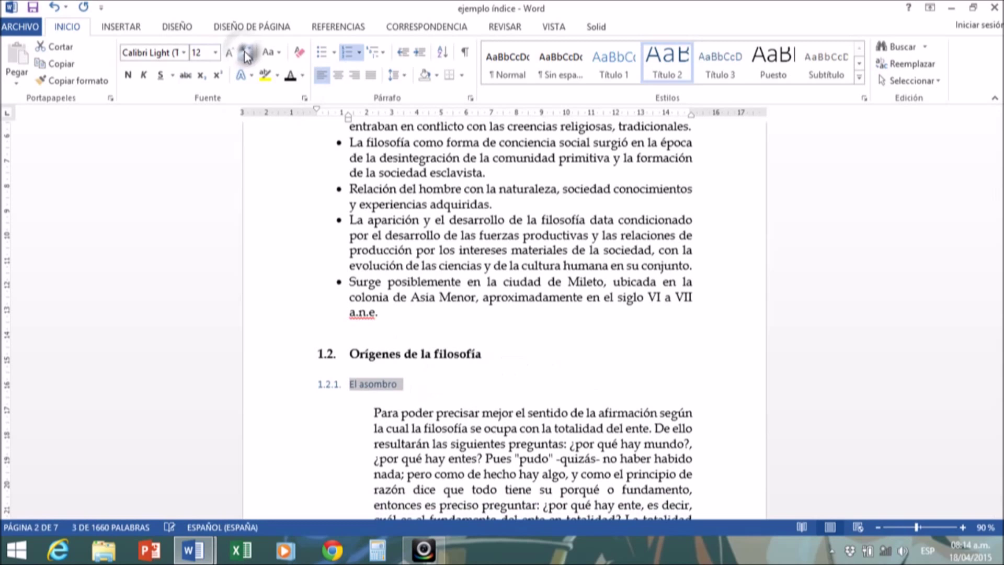
pyautogui.click(232, 53)
# Format the subheading El asombro in black, bold Book Antiqua and indent its number about 1 cm
pyautogui.click(184, 52)
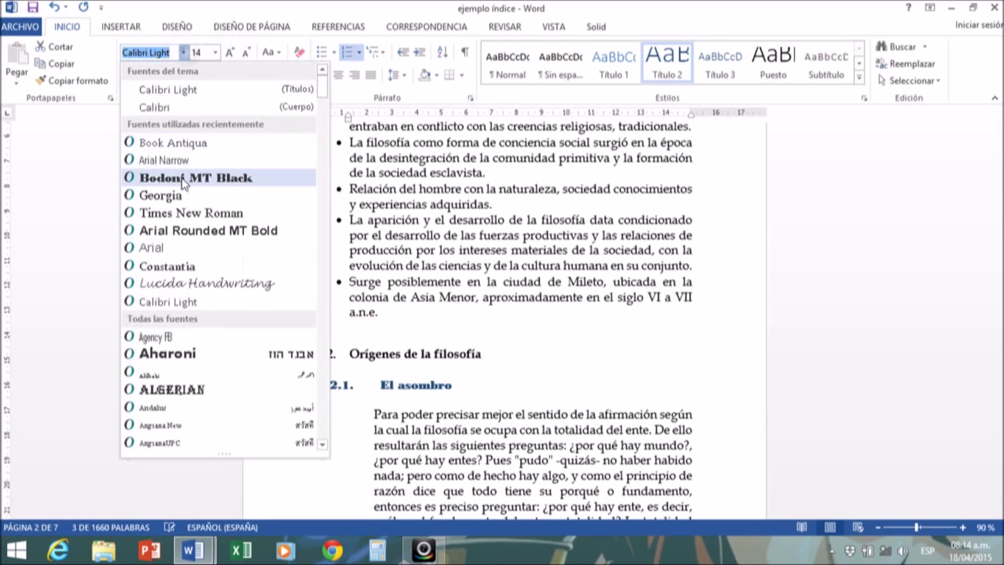
pyautogui.click(173, 143)
pyautogui.moveTo(350, 119); pyautogui.dragTo(374, 123)
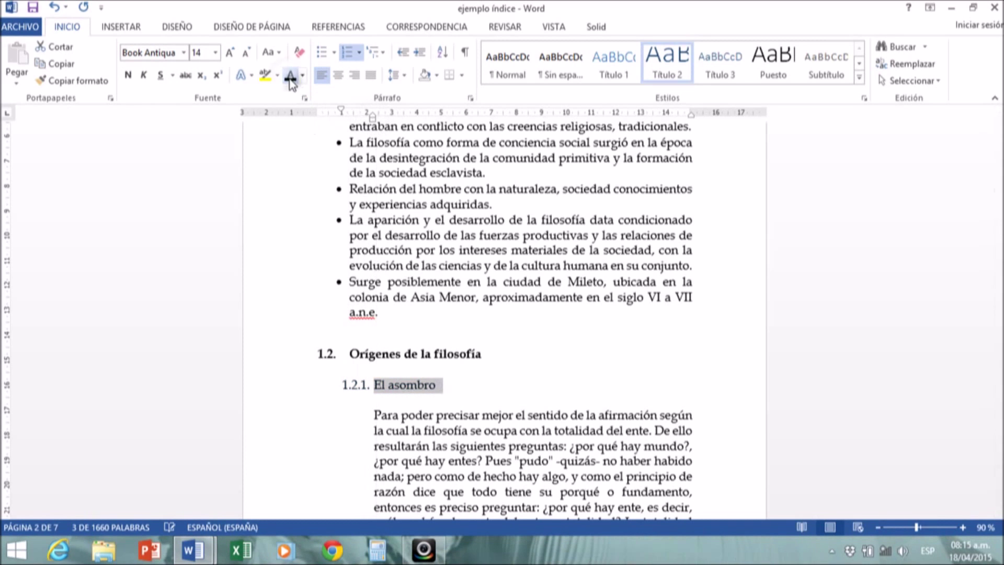
pyautogui.click(130, 75)
# Copy the format of the number 1.2.1. of El asombro onto the subheading La duda
pyautogui.scroll(-3, 409, 242)
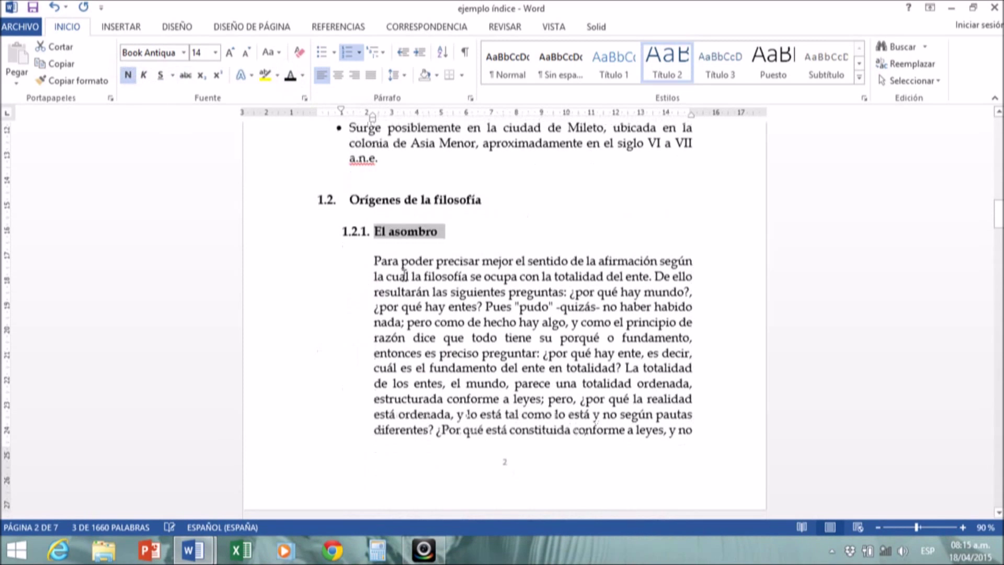
pyautogui.click(409, 242)
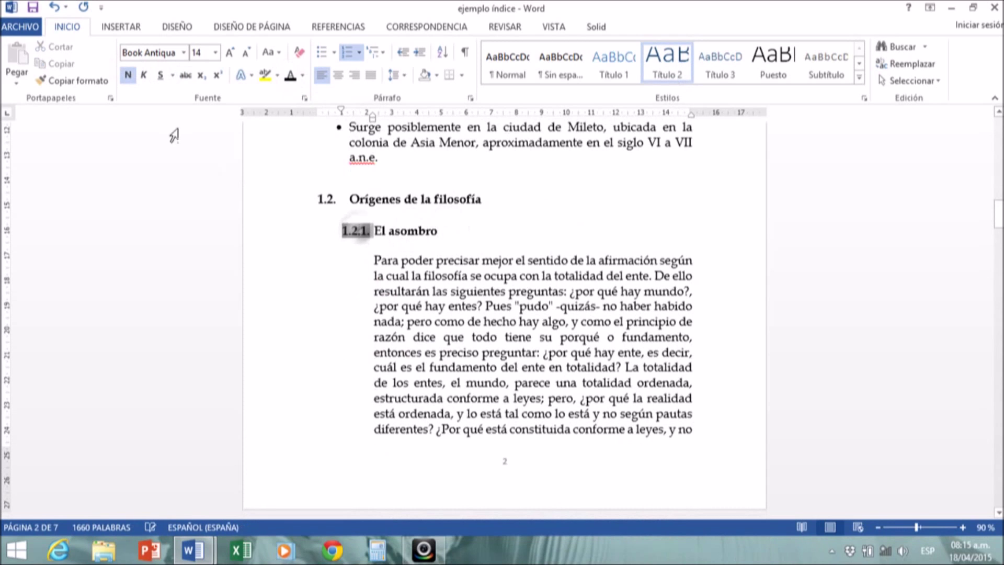
pyautogui.click(95, 82)
pyautogui.scroll(-6, 179, 186)
pyautogui.scroll(-10, 235, 212)
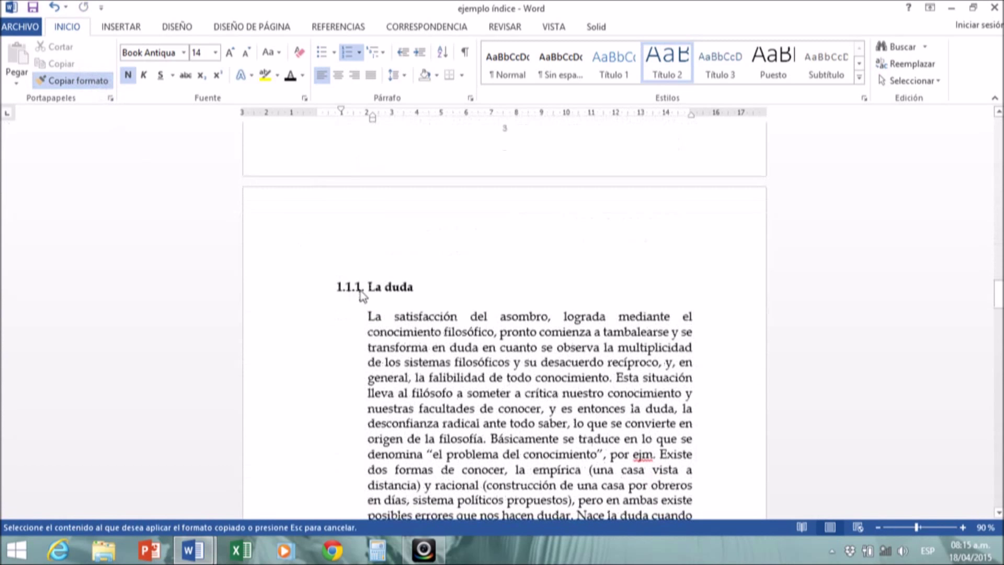
pyautogui.moveTo(359, 295); pyautogui.dragTo(421, 297)
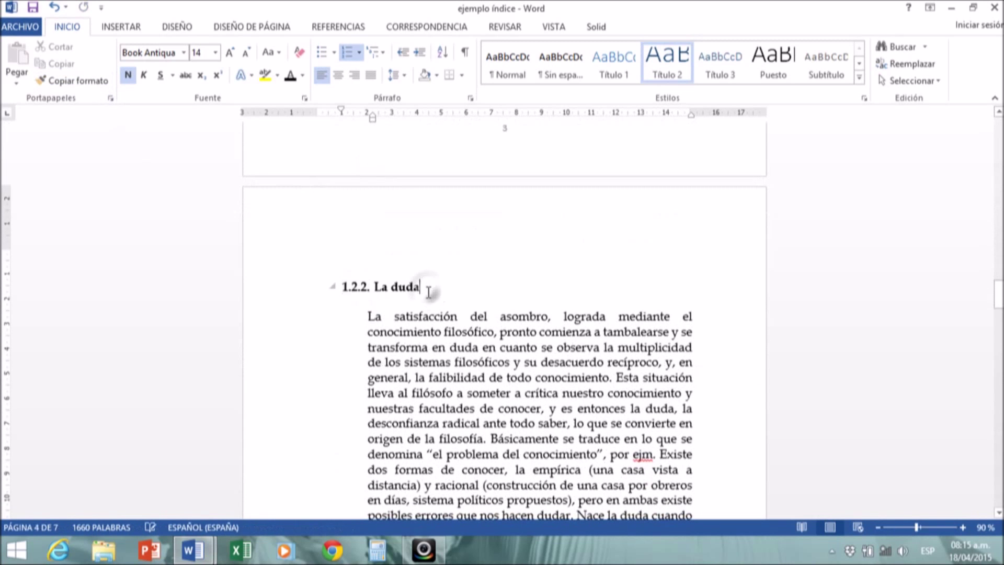
# Copy the format of the number 1.2.2. of La duda onto the subheading Las situaciones límites
pyautogui.scroll(-2, 354, 244)
pyautogui.click(82, 83)
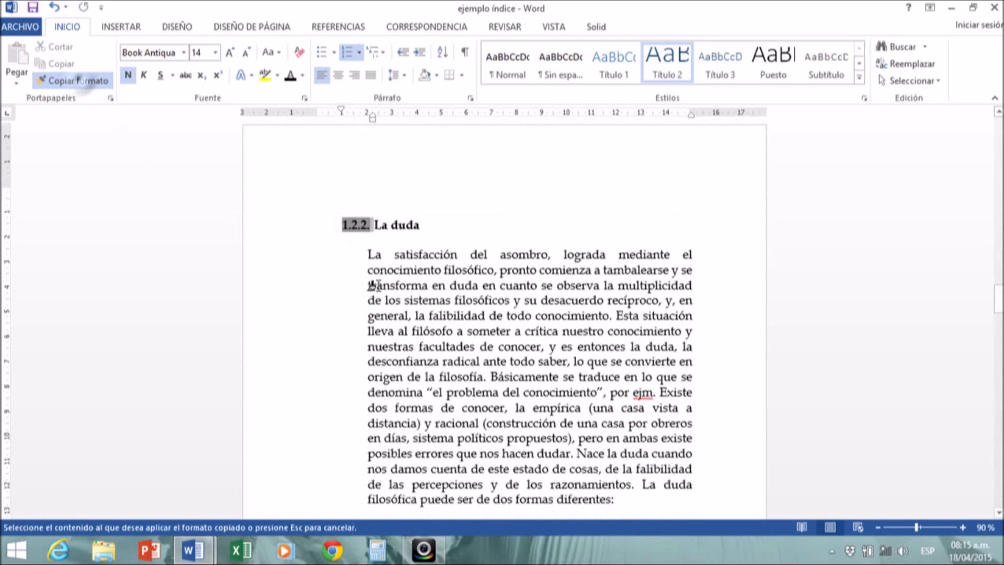
pyautogui.scroll(-10, 371, 285)
pyautogui.scroll(-8, 374, 287)
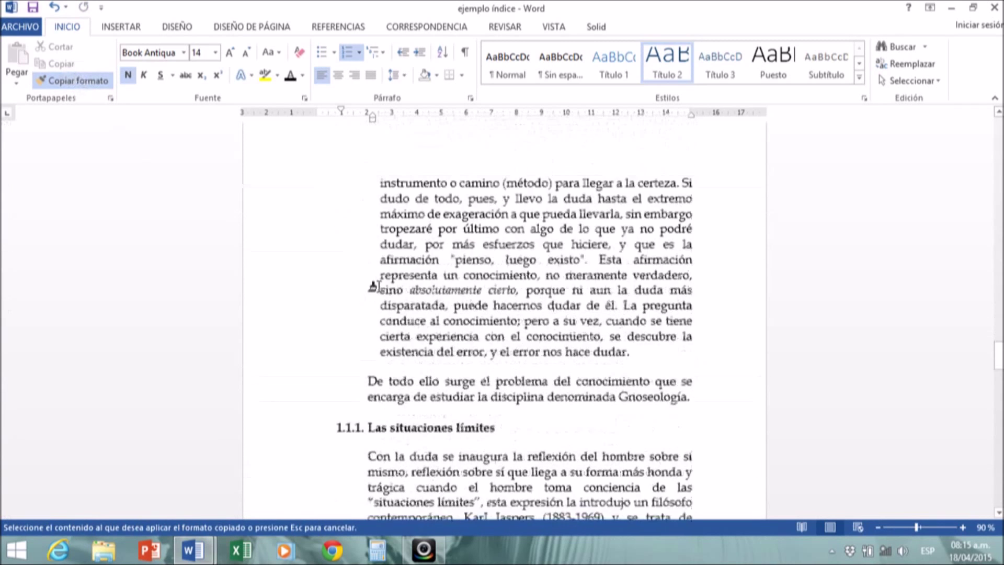
pyautogui.click(361, 263)
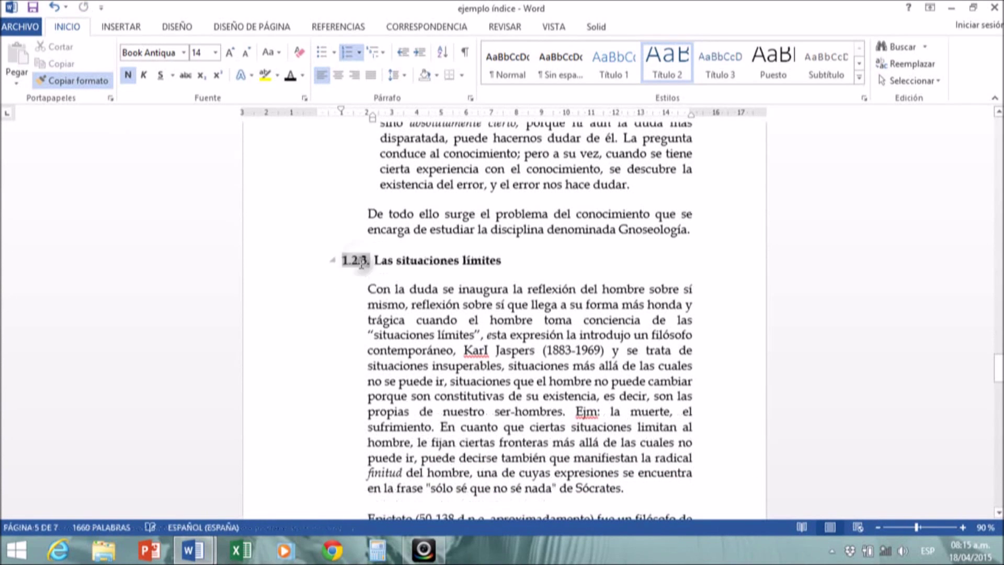
pyautogui.click(478, 271)
# Copy the format of the heading number 1.2. of Orígenes de la filosofía onto the heading Aproximaciones teóricas
pyautogui.scroll(-1, 477, 274)
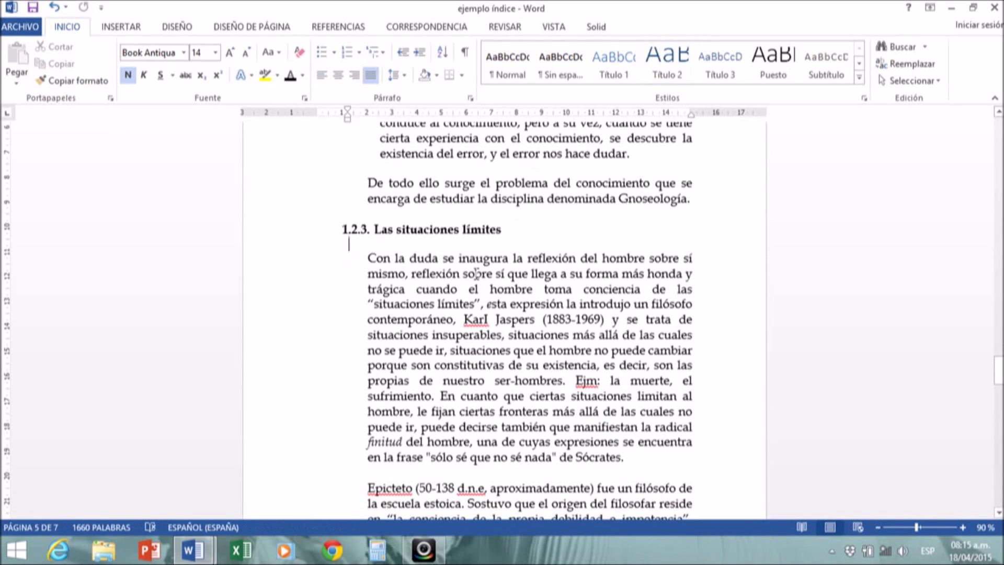
pyautogui.scroll(-12, 477, 273)
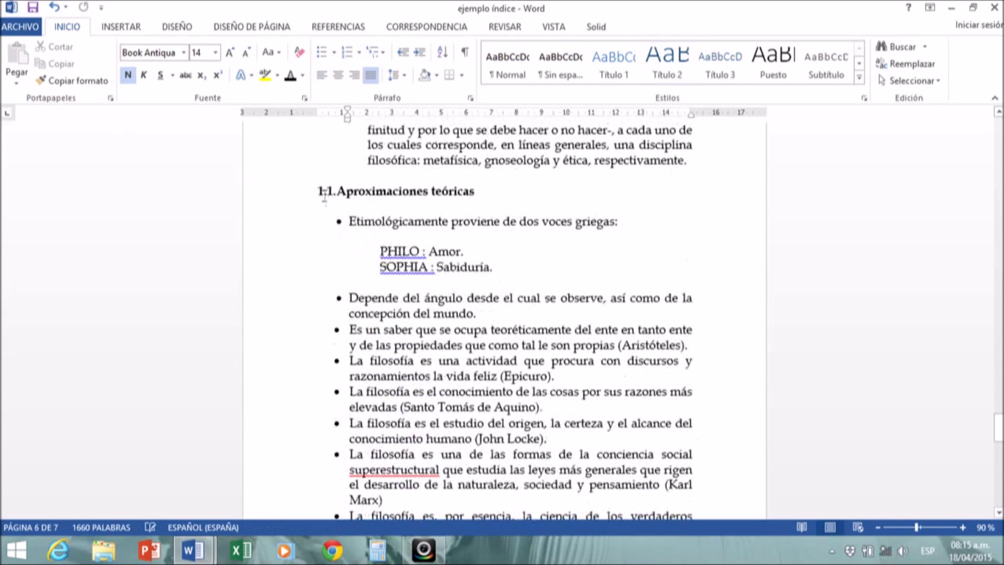
pyautogui.click(324, 196)
pyautogui.scroll(4, 387, 225)
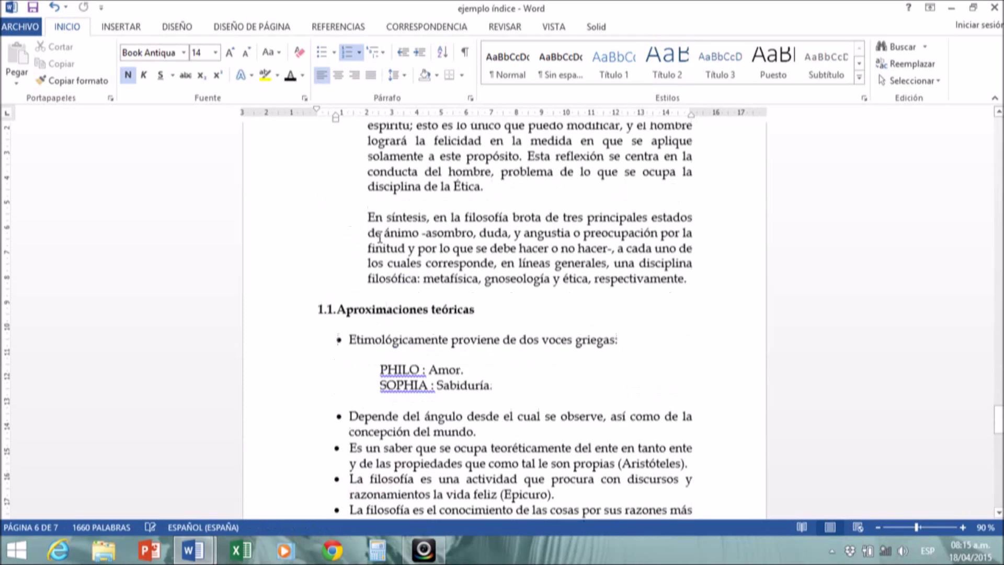
pyautogui.scroll(18, 411, 316)
pyautogui.scroll(18, 415, 317)
pyautogui.scroll(20, 415, 317)
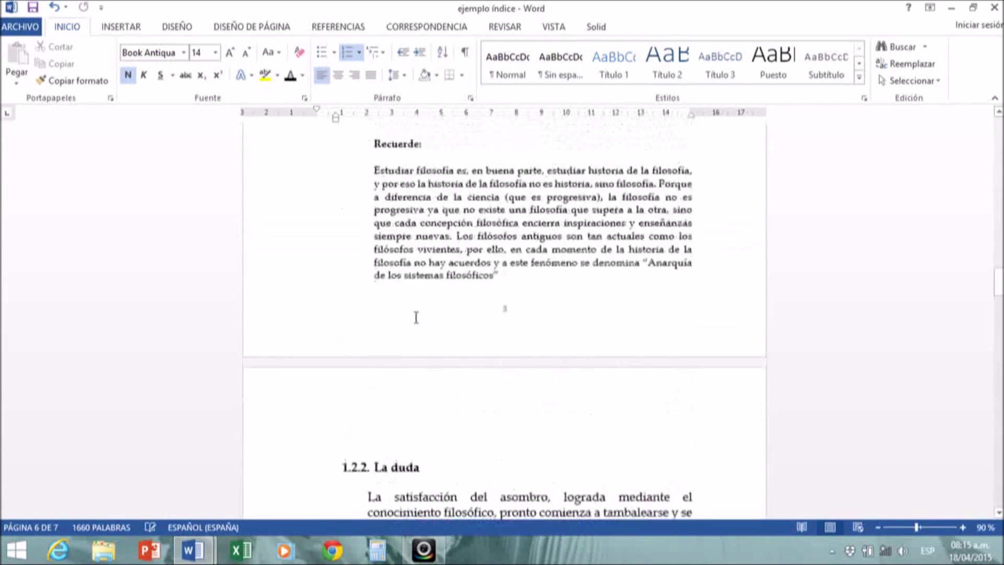
pyautogui.scroll(6, 416, 316)
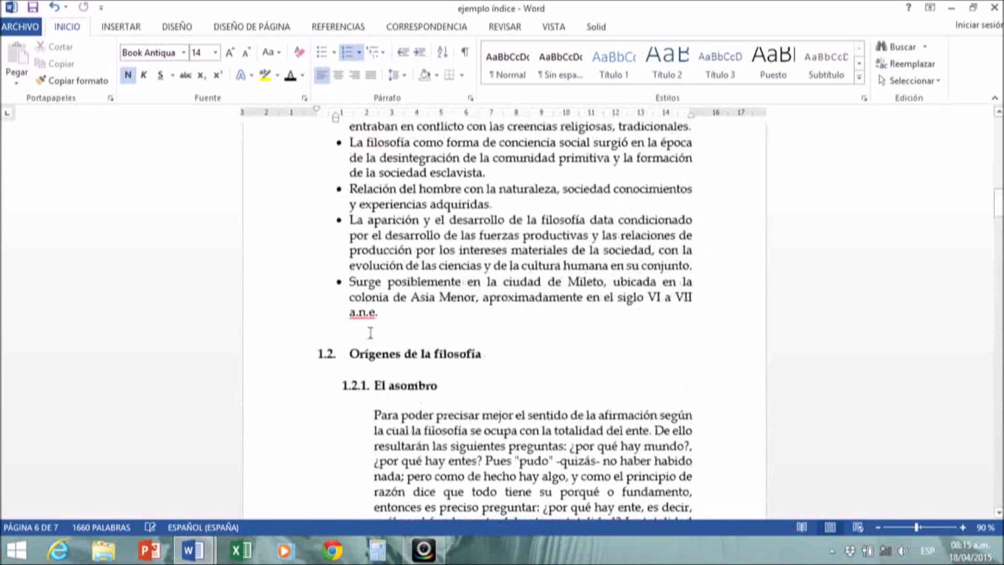
pyautogui.click(333, 351)
pyautogui.click(73, 81)
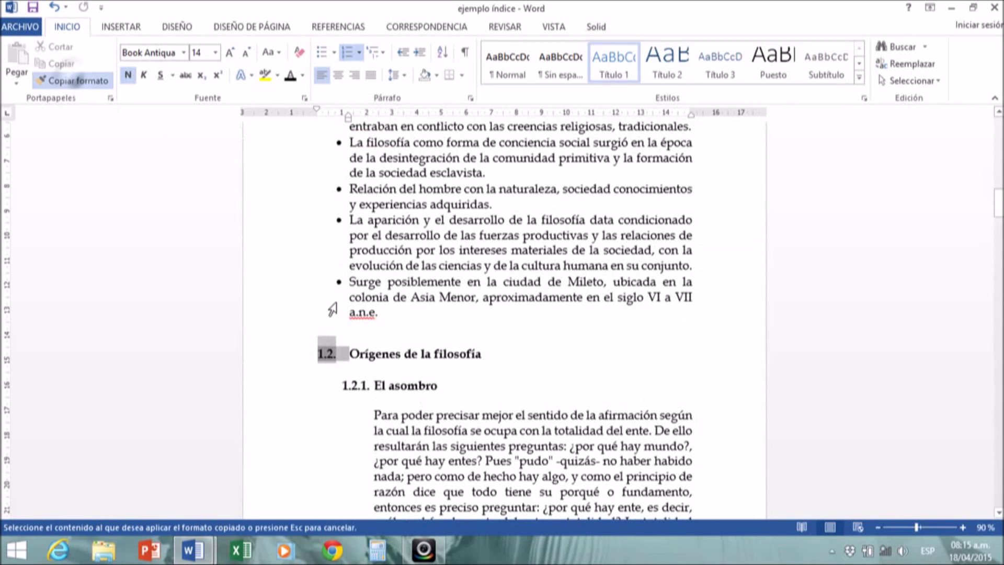
pyautogui.scroll(-7, 339, 319)
pyautogui.scroll(-20, 339, 319)
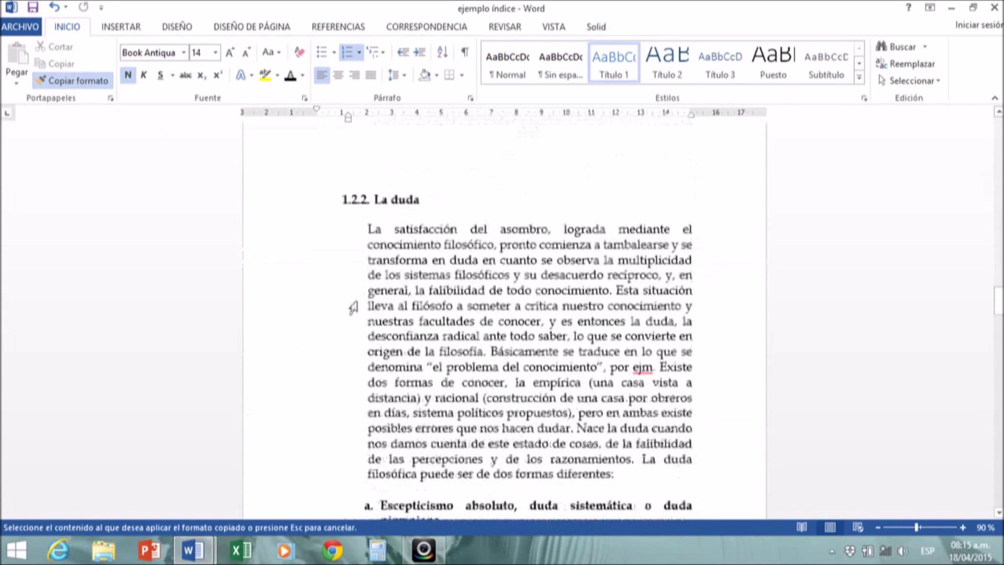
pyautogui.scroll(-11, 352, 301)
pyautogui.scroll(-18, 356, 277)
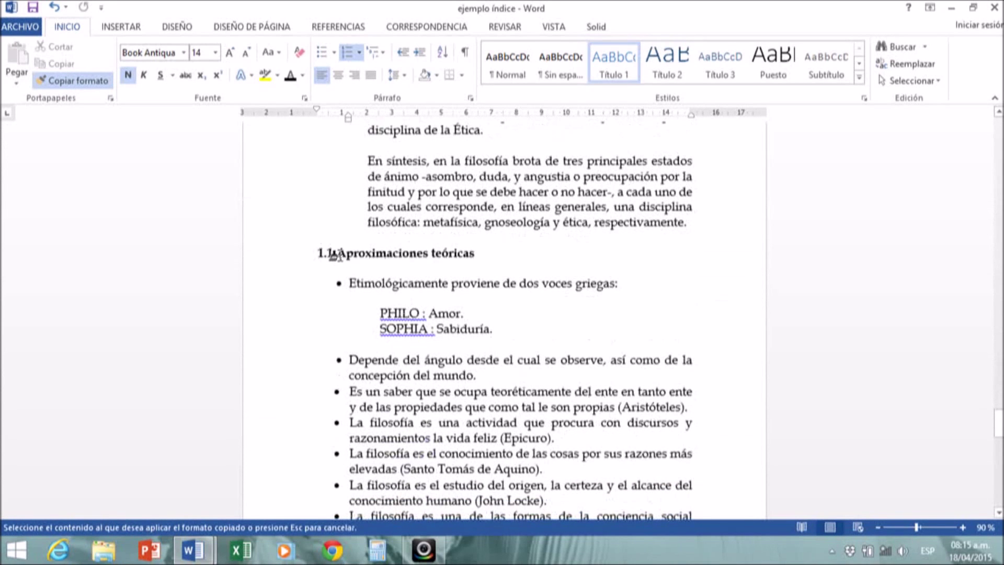
pyautogui.click(335, 256)
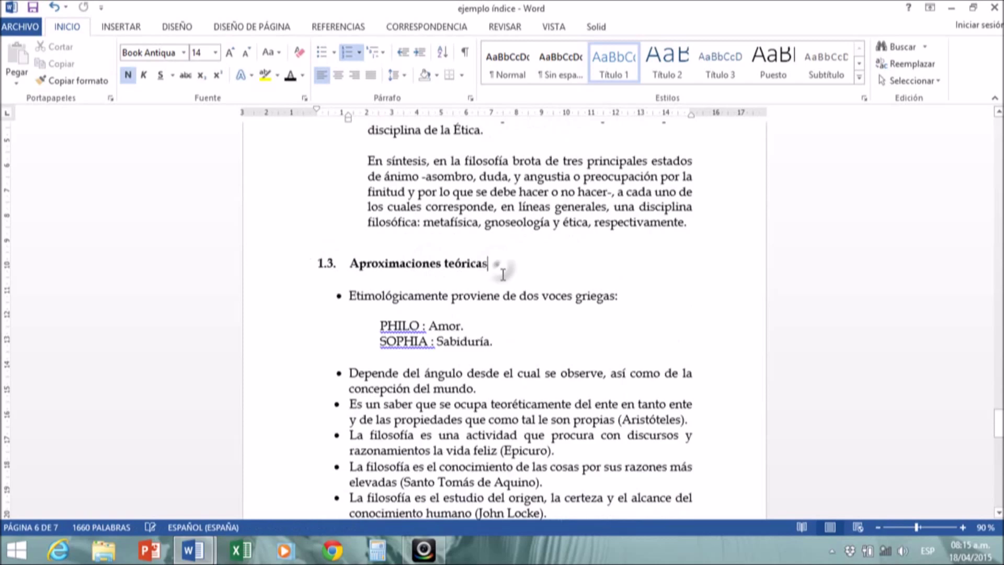
# Review the document's numbered headings and subheadings back up to Orígenes de la filosofía
pyautogui.scroll(20, 501, 269)
pyautogui.scroll(19, 507, 285)
pyautogui.scroll(16, 508, 285)
pyautogui.scroll(-5, 510, 288)
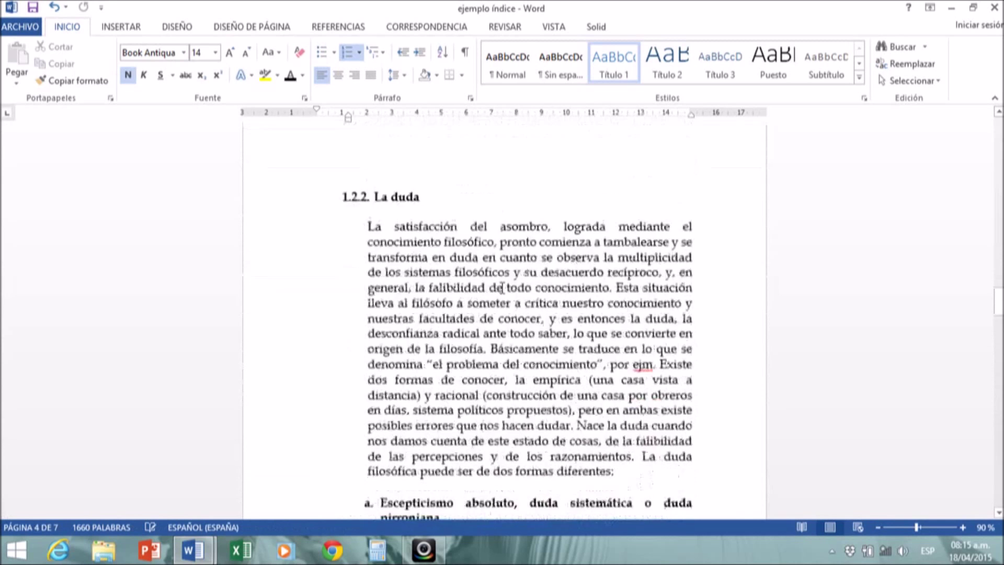
pyautogui.scroll(-7, 501, 288)
pyautogui.moveTo(467, 306); pyautogui.dragTo(371, 273)
pyautogui.click(452, 308)
pyautogui.scroll(11, 466, 307)
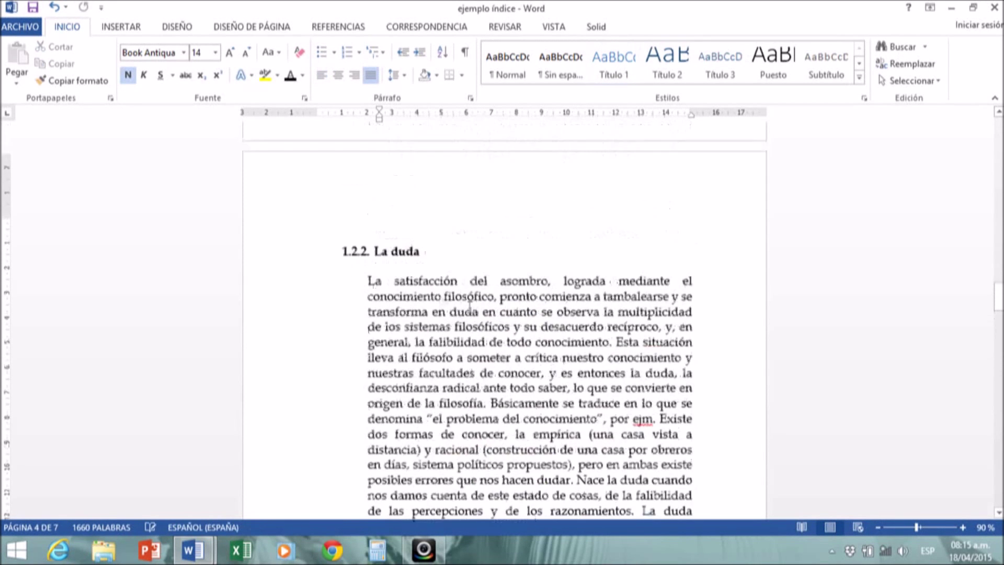
pyautogui.scroll(18, 434, 320)
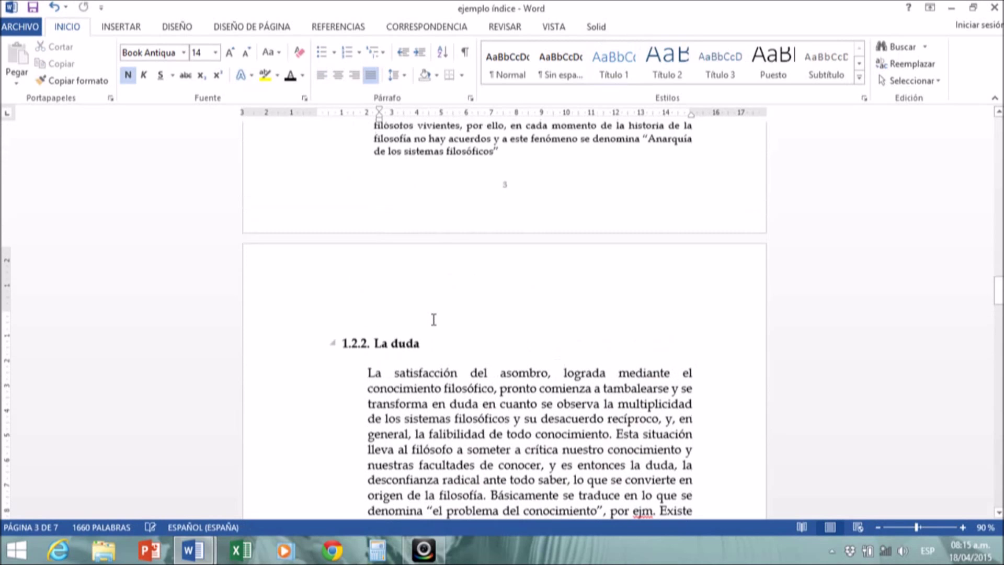
pyautogui.scroll(20, 450, 315)
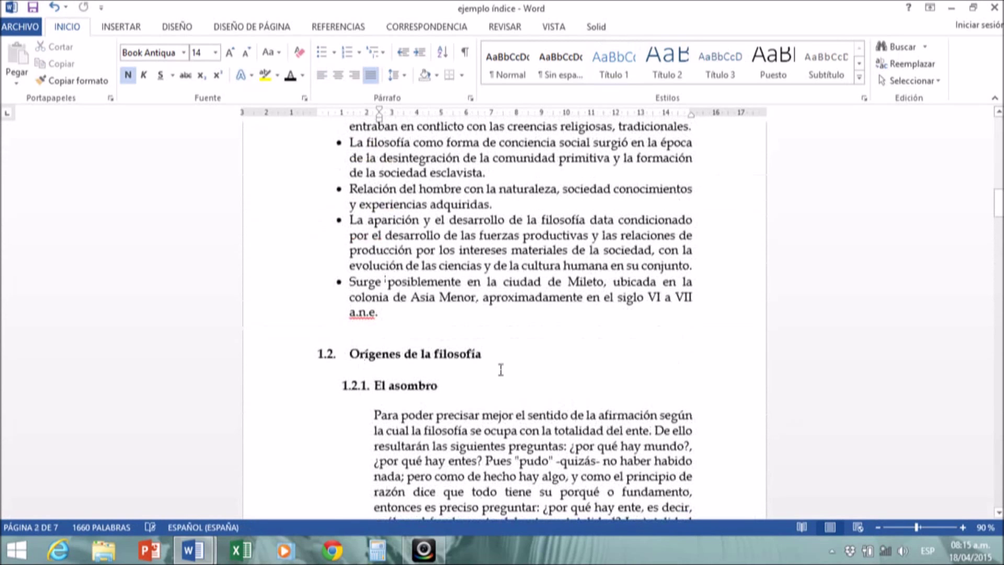
# Apply Título 3 to the Escepticismo absoluto subheading under La duda, letter it a., and indent its letter to about 2 cm
pyautogui.scroll(-20, 500, 369)
pyautogui.scroll(-12, 453, 299)
pyautogui.scroll(2, 444, 243)
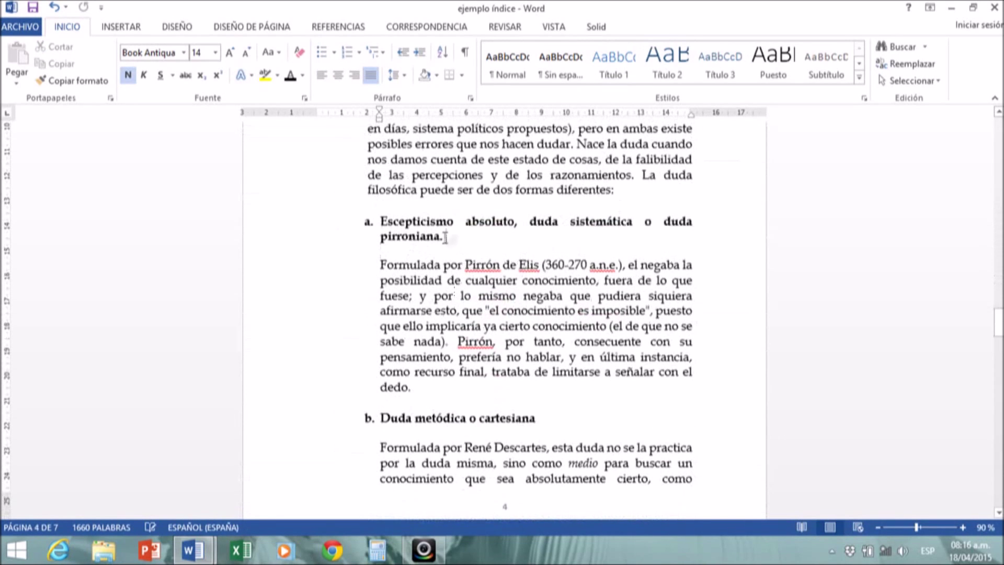
pyautogui.moveTo(445, 238); pyautogui.dragTo(380, 223)
pyautogui.click(728, 61)
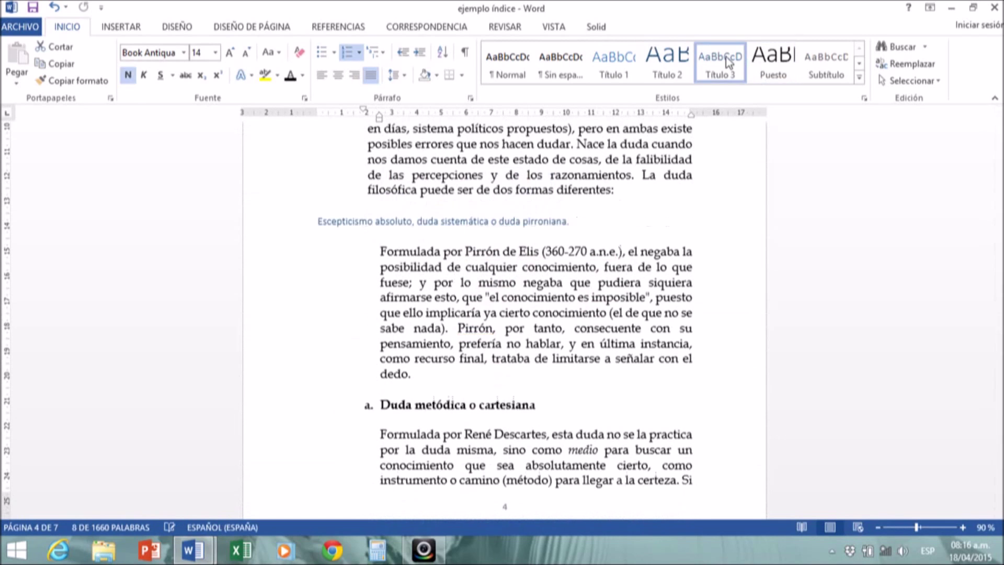
pyautogui.click(317, 222)
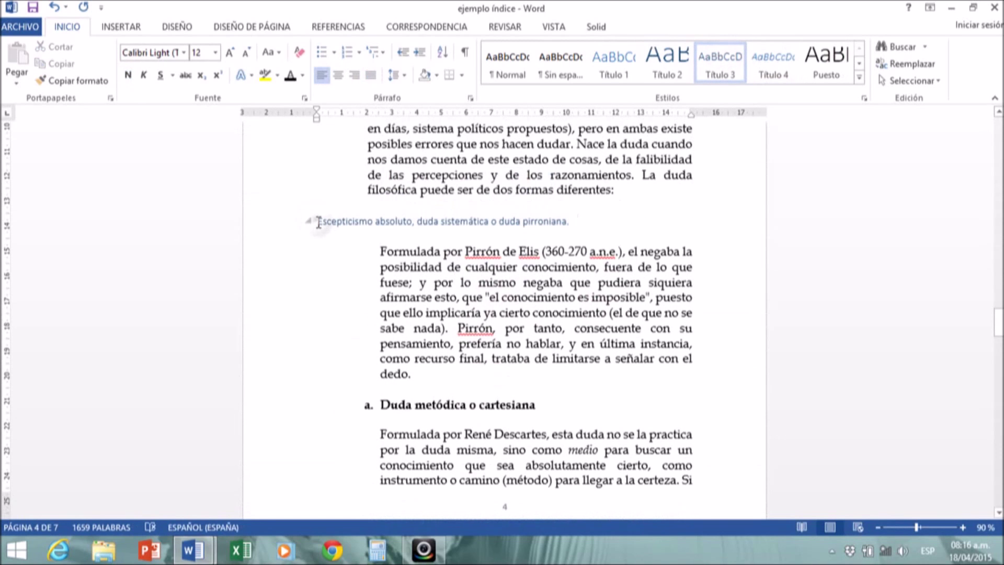
pyautogui.click(347, 52)
pyautogui.moveTo(347, 114); pyautogui.dragTo(379, 116)
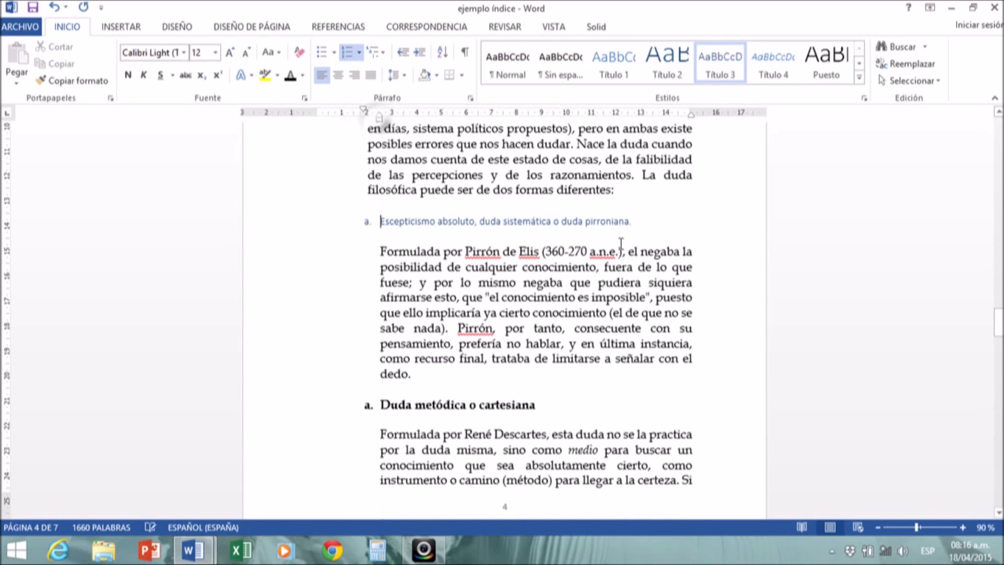
# Format the Escepticismo absoluto subheading in black, bold Book Antiqua at size 14 and justify it
pyautogui.moveTo(604, 226); pyautogui.dragTo(376, 222)
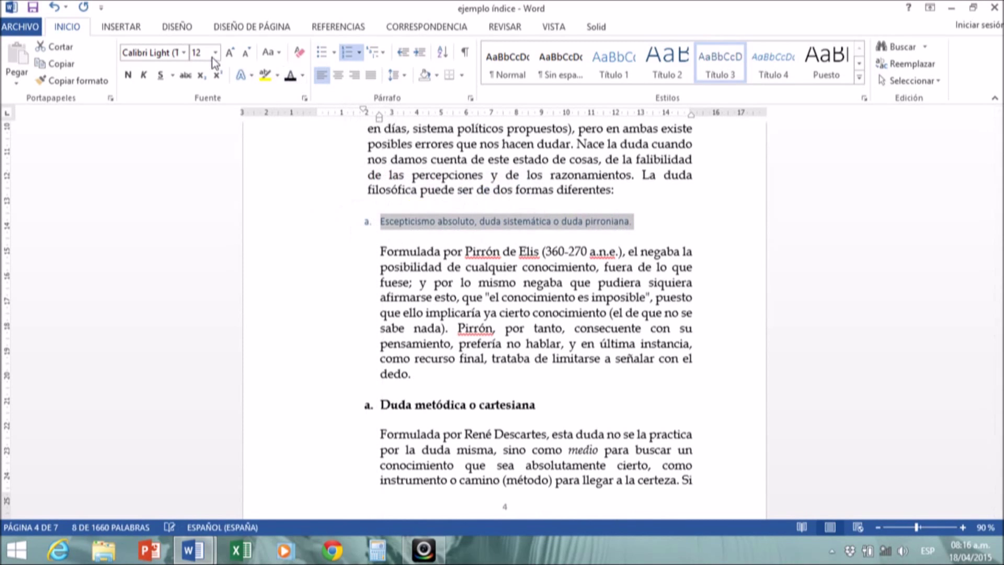
pyautogui.click(186, 53)
pyautogui.click(180, 140)
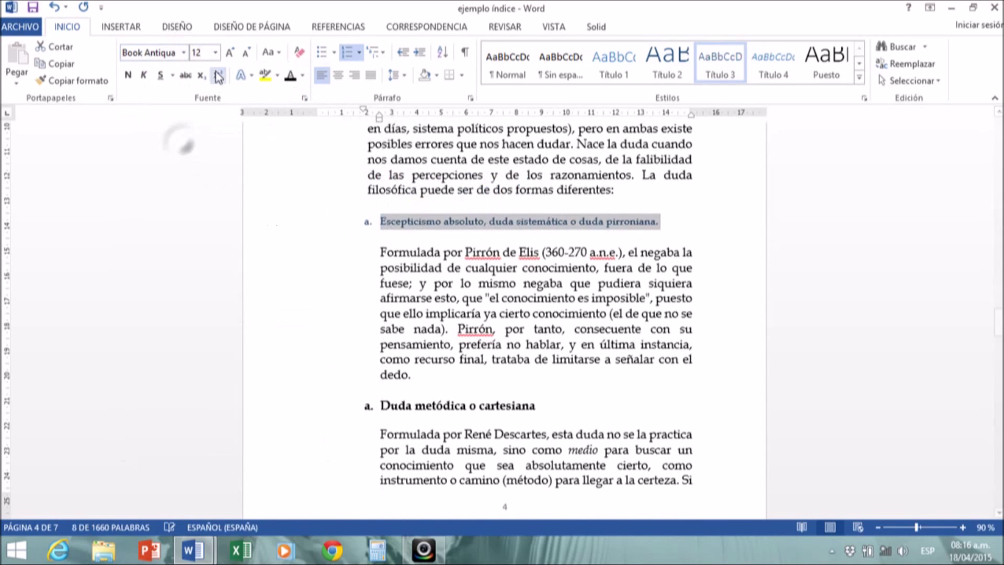
pyautogui.click(231, 53)
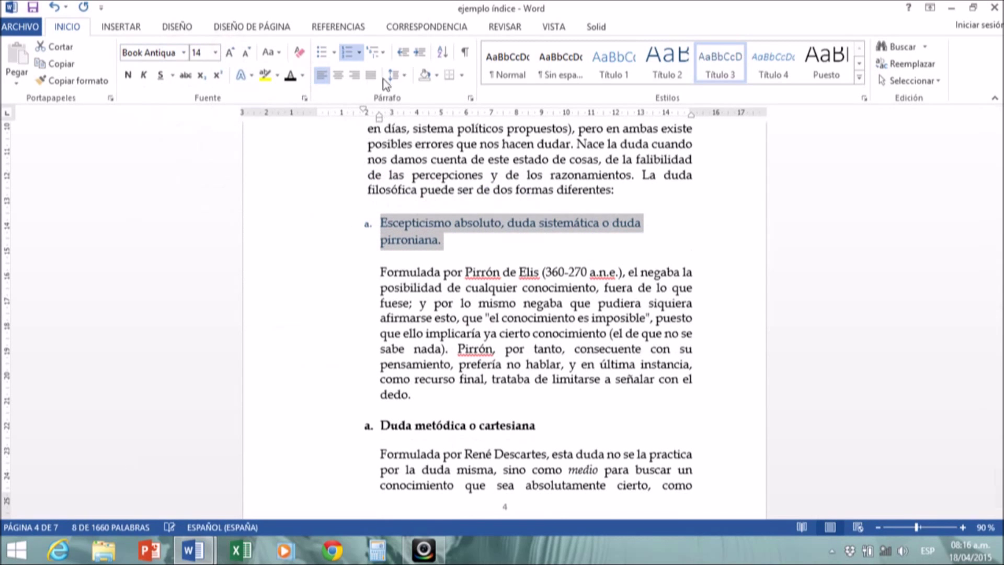
pyautogui.click(371, 77)
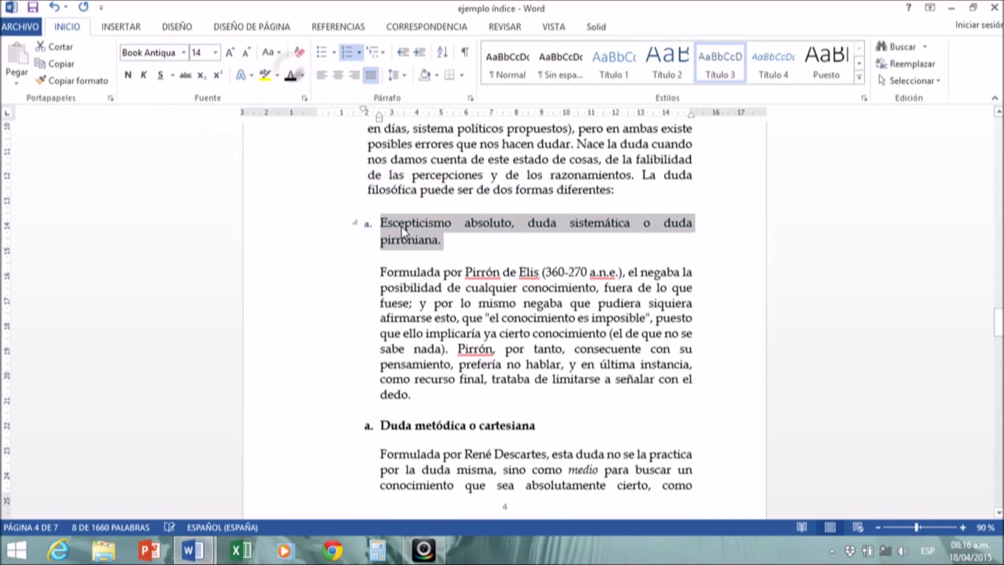
pyautogui.click(128, 75)
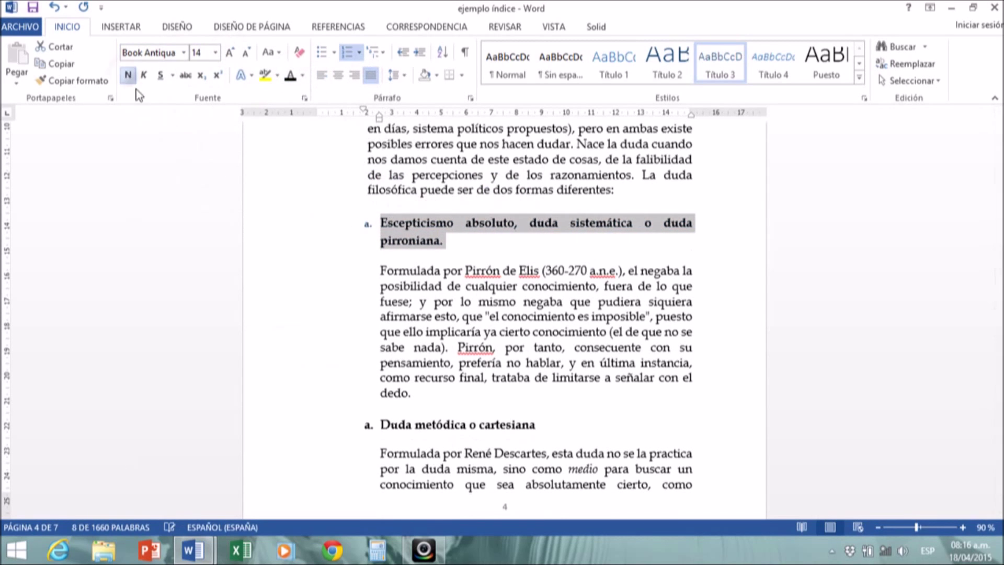
# Copy the format of the Escepticismo absoluto subheading onto the subheading Duda metódica o cartesiana
pyautogui.click(369, 225)
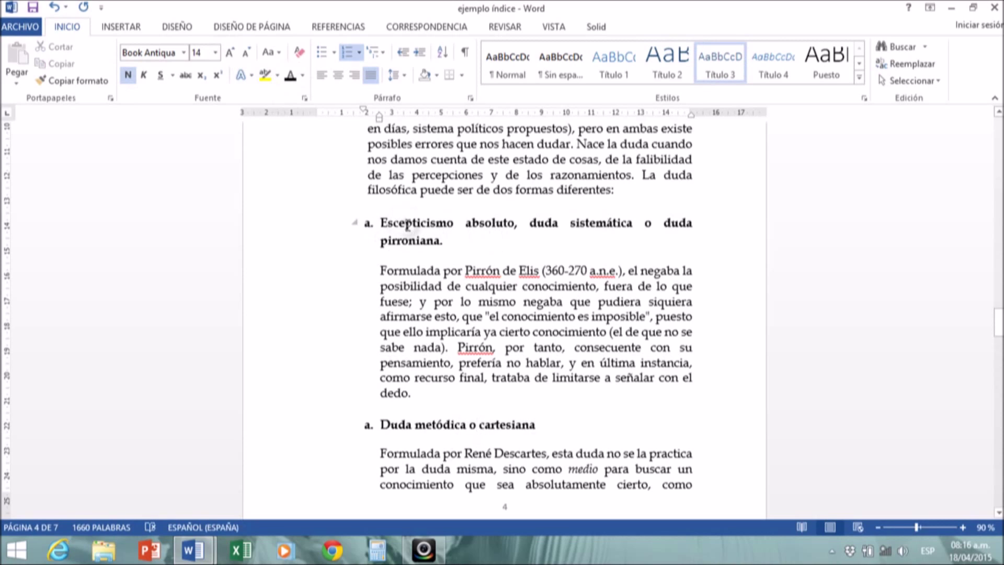
pyautogui.click(103, 82)
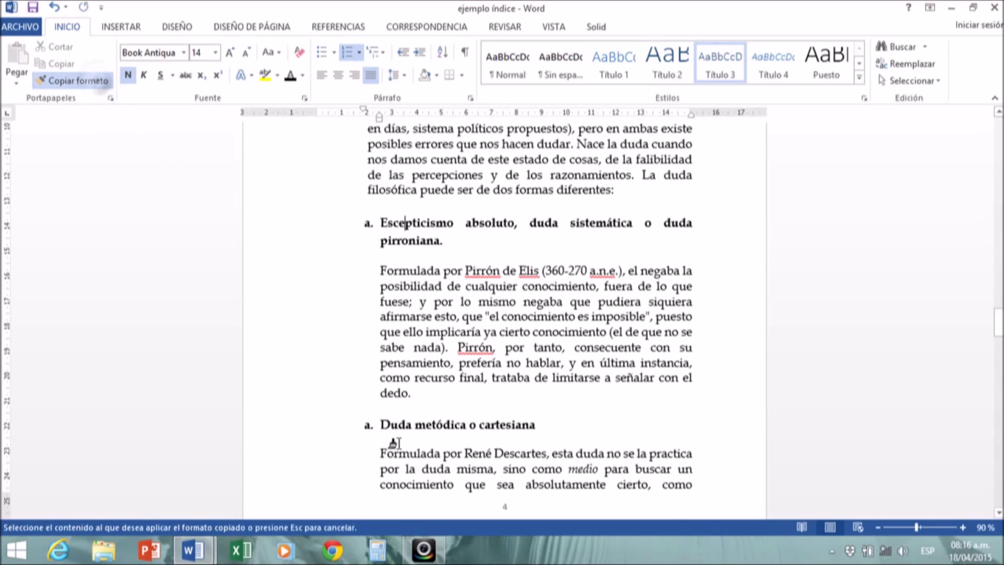
pyautogui.click(376, 422)
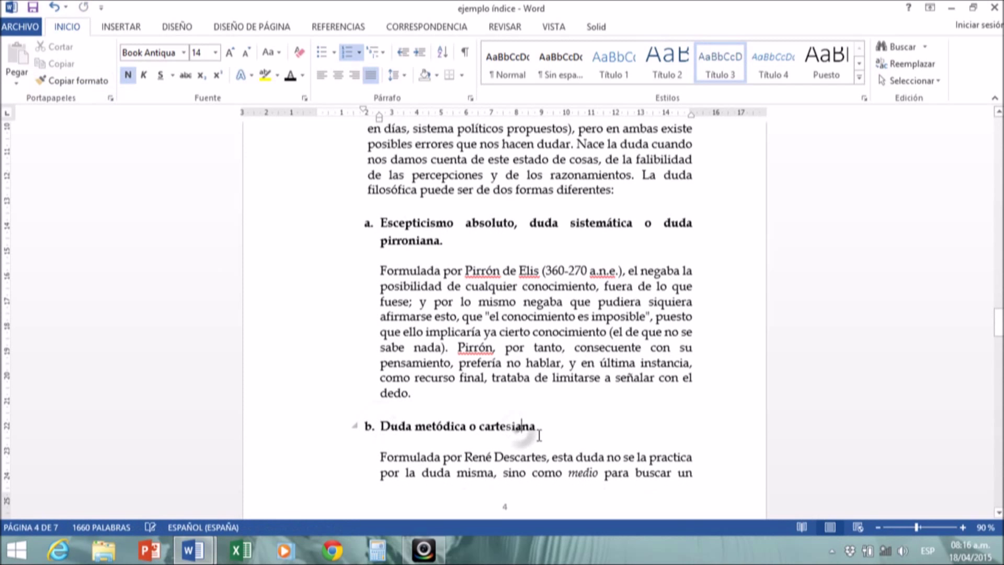
# Check the styles applied to Antecedentes, El asombro and the lettered subheading Escepticismo absoluto, going through the document's headings
pyautogui.scroll(18, 539, 435)
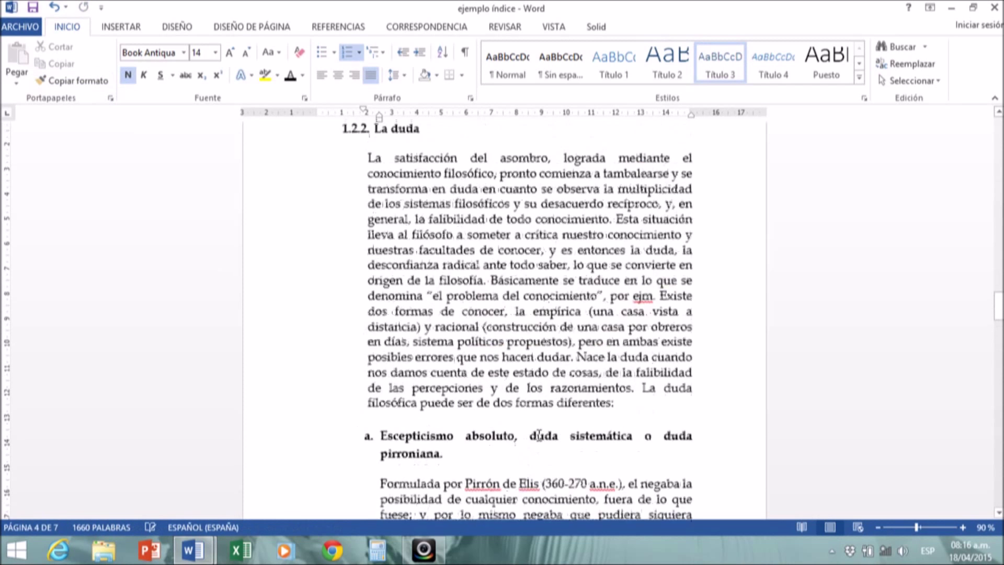
pyautogui.scroll(20, 540, 435)
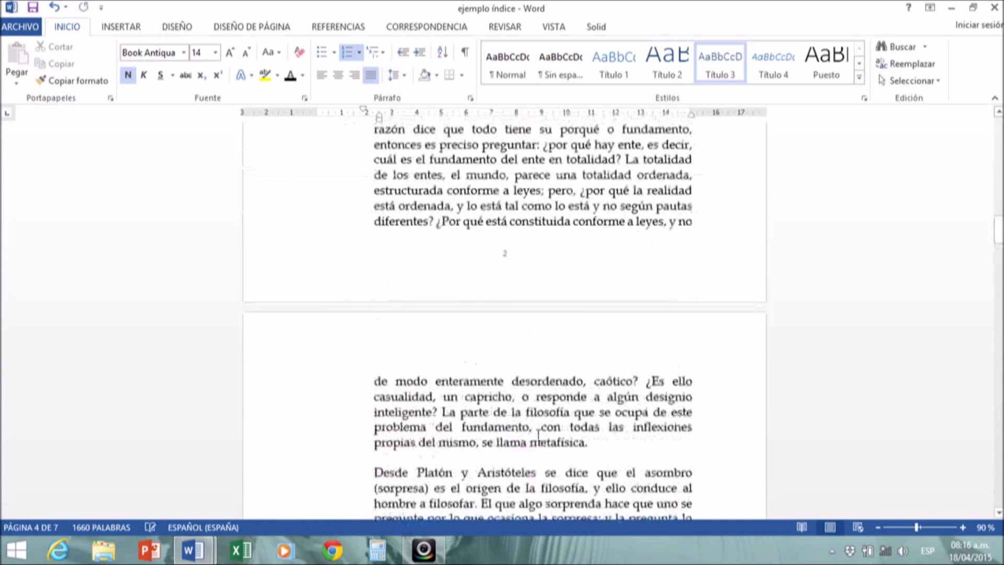
pyautogui.scroll(3, 536, 435)
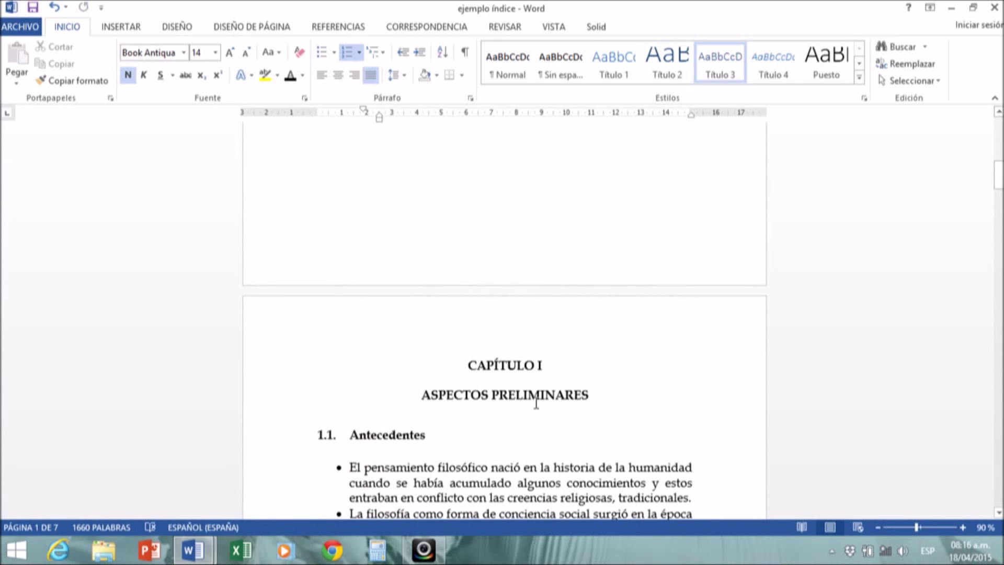
pyautogui.scroll(-3, 536, 402)
pyautogui.click(392, 311)
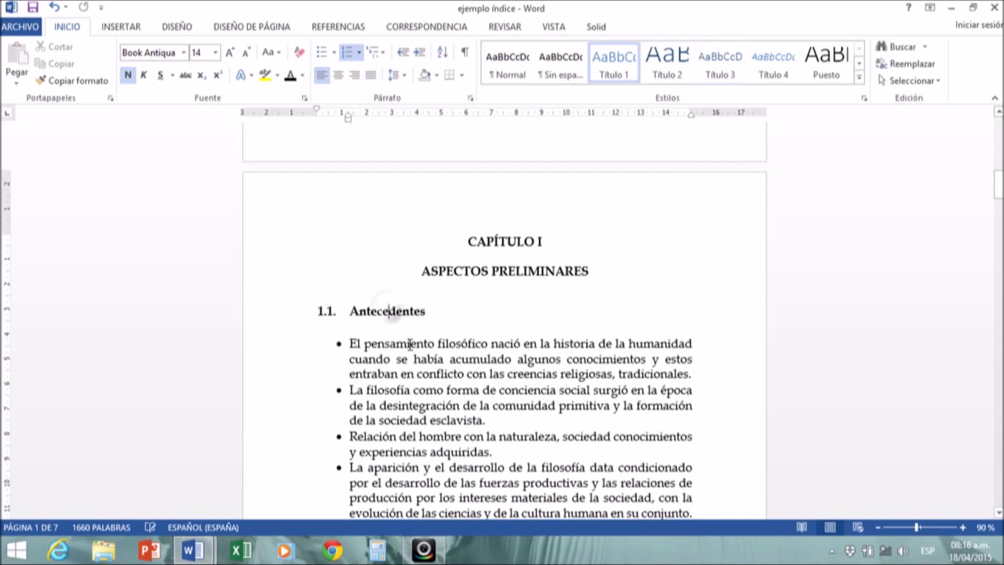
pyautogui.scroll(-9, 425, 238)
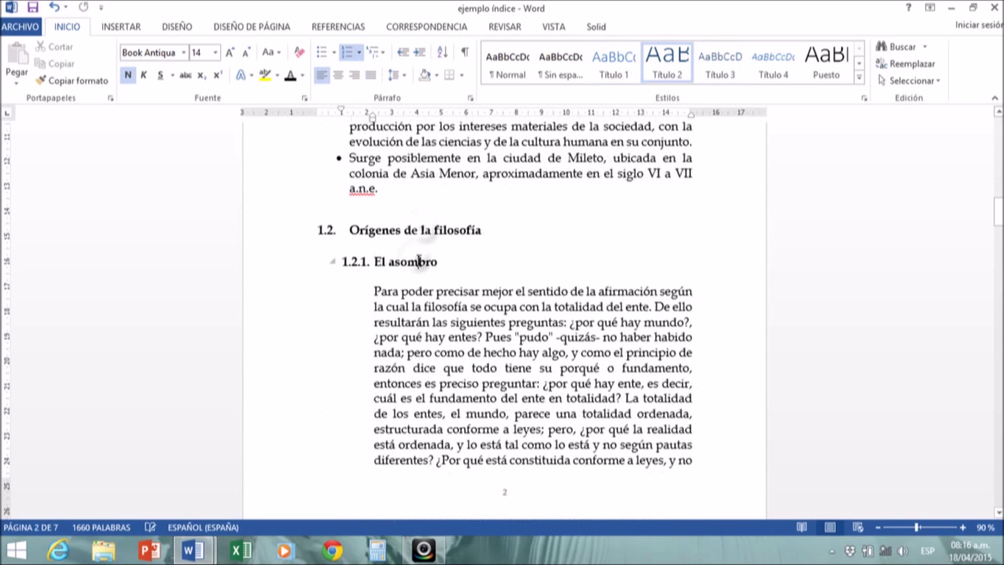
pyautogui.click(419, 260)
pyautogui.scroll(-14, 419, 260)
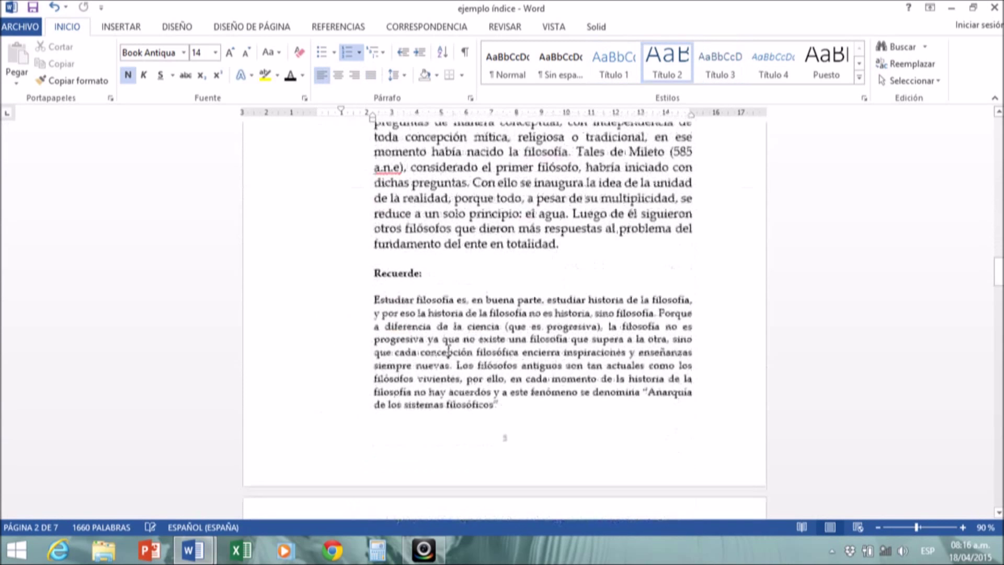
pyautogui.scroll(-7, 448, 352)
pyautogui.scroll(-8, 408, 320)
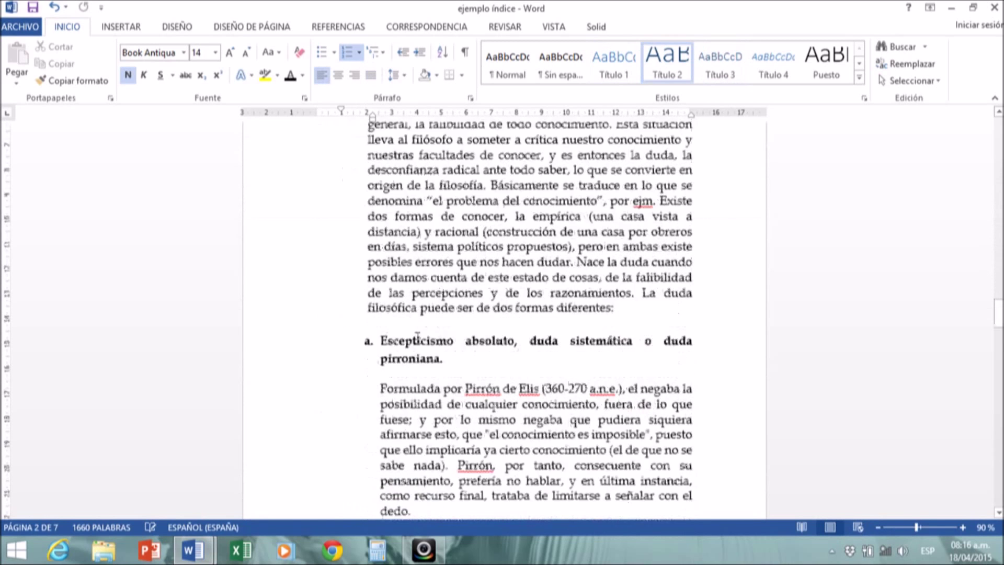
pyautogui.click(437, 316)
pyautogui.scroll(-3, 437, 316)
pyautogui.scroll(-13, 455, 389)
pyautogui.scroll(-20, 473, 404)
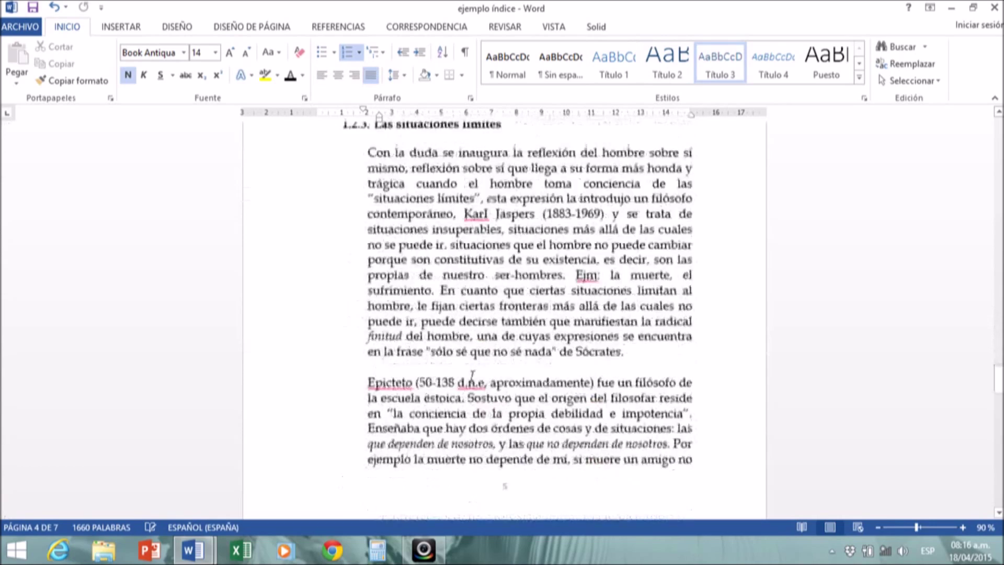
# Push the CAPÍTULO I heading onto the following page with blank lines, leaving an empty page before it
pyautogui.moveTo(1000, 418); pyautogui.dragTo(998, 178)
pyautogui.click(457, 407)
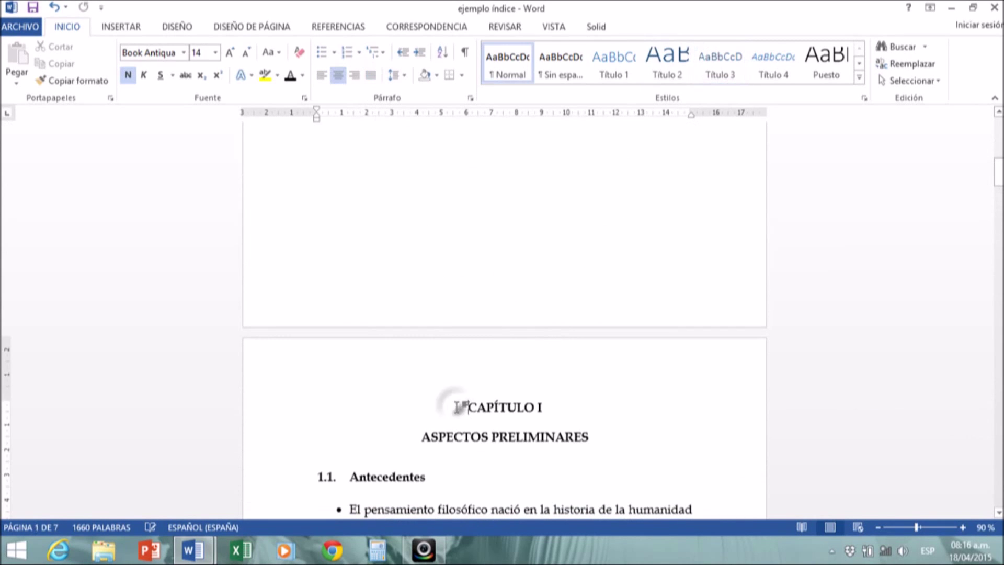
pyautogui.press('Return')
pyautogui.press('Return')
pyautogui.press('Return')
pyautogui.press('Return')
pyautogui.press('Return')
pyautogui.press('Return')
pyautogui.press('Return')
pyautogui.press('Return')
pyautogui.press('Return')
pyautogui.press('Return')
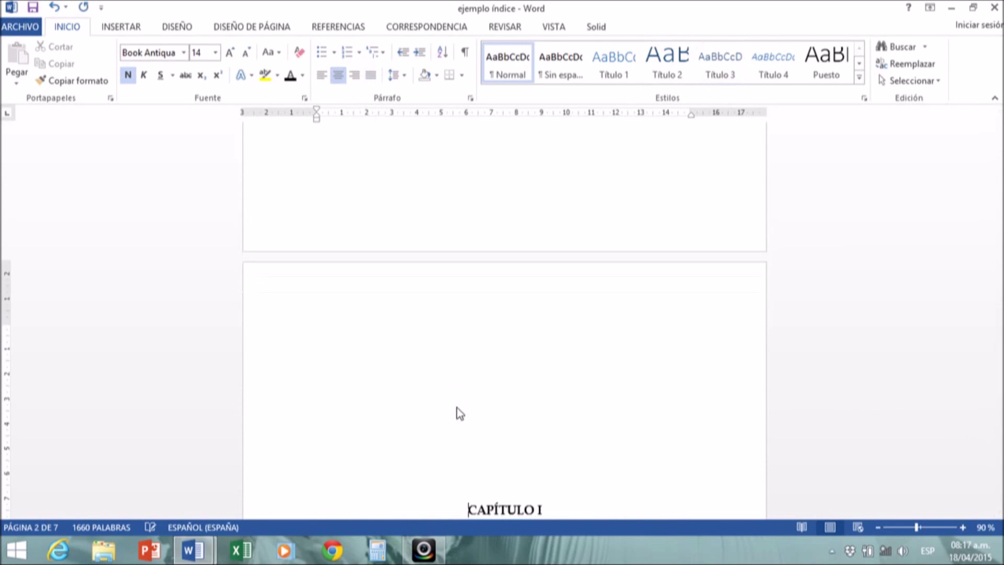
pyautogui.press('Return')
pyautogui.press('Return')
pyautogui.press('Return')
pyautogui.press('Return')
pyautogui.press('Return')
pyautogui.press('Return')
pyautogui.press('Return')
pyautogui.press('Return')
pyautogui.press('Return')
pyautogui.press('Return')
pyautogui.press('Return')
pyautogui.press('Return')
pyautogui.press('Return')
pyautogui.press('Return')
pyautogui.press('Return')
pyautogui.press('Return')
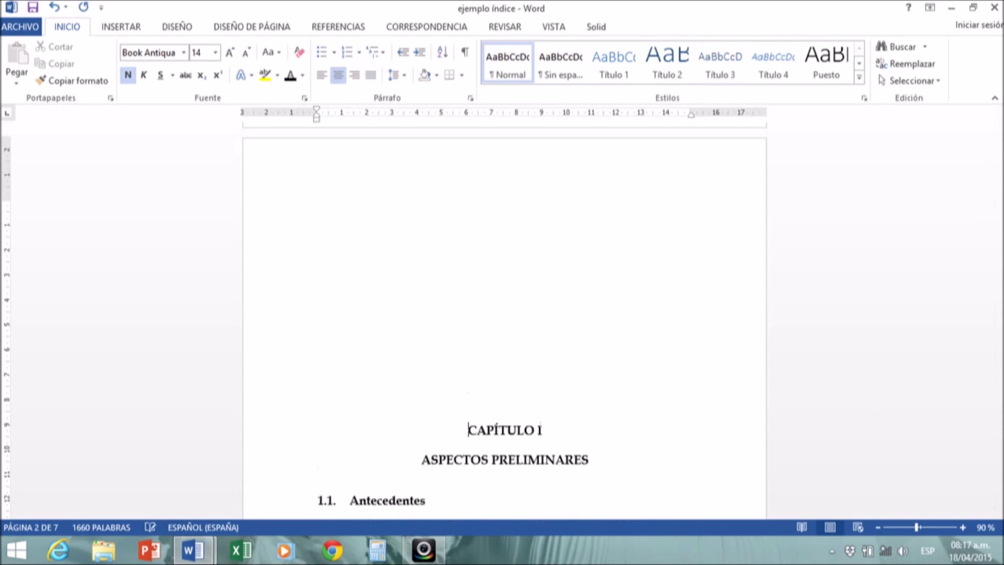
pyautogui.press('Return')
pyautogui.press('Return')
pyautogui.press('Return')
pyautogui.press('Return')
pyautogui.press('Return')
pyautogui.press('Return')
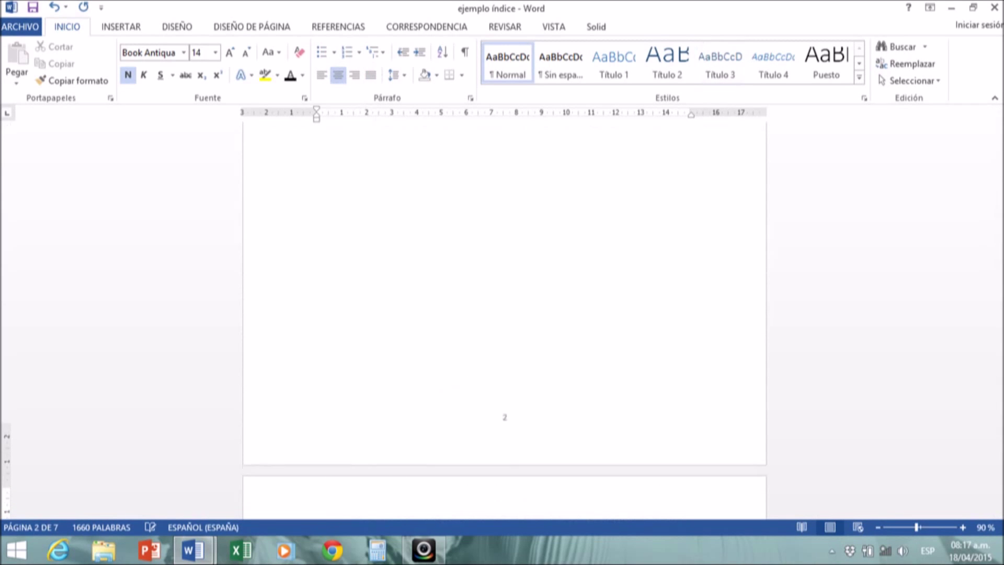
# Insert the built-in Tabla automática 1 table of contents at the start of the empty page before CAPÍTULO I
pyautogui.scroll(3, 520, 418)
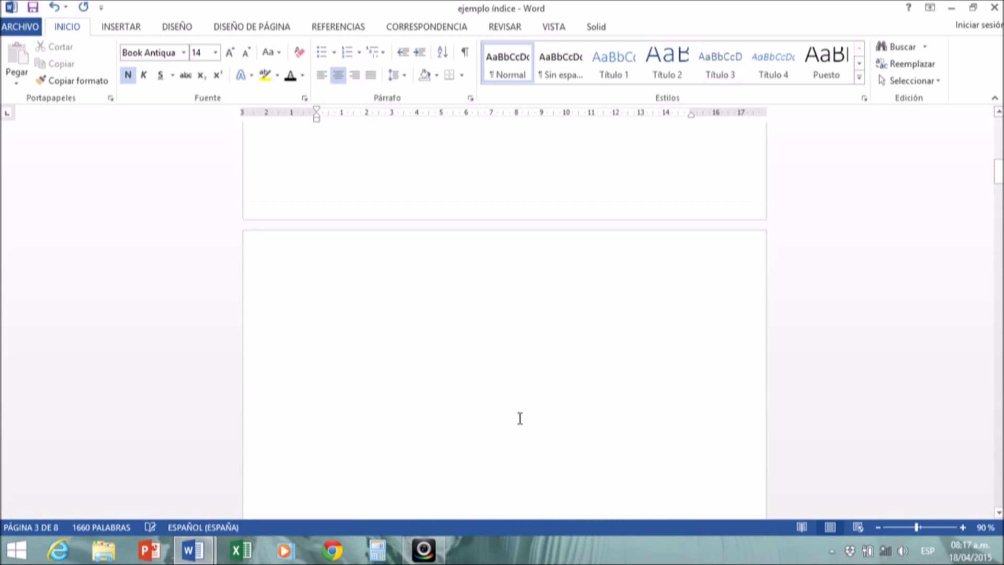
pyautogui.click(510, 336)
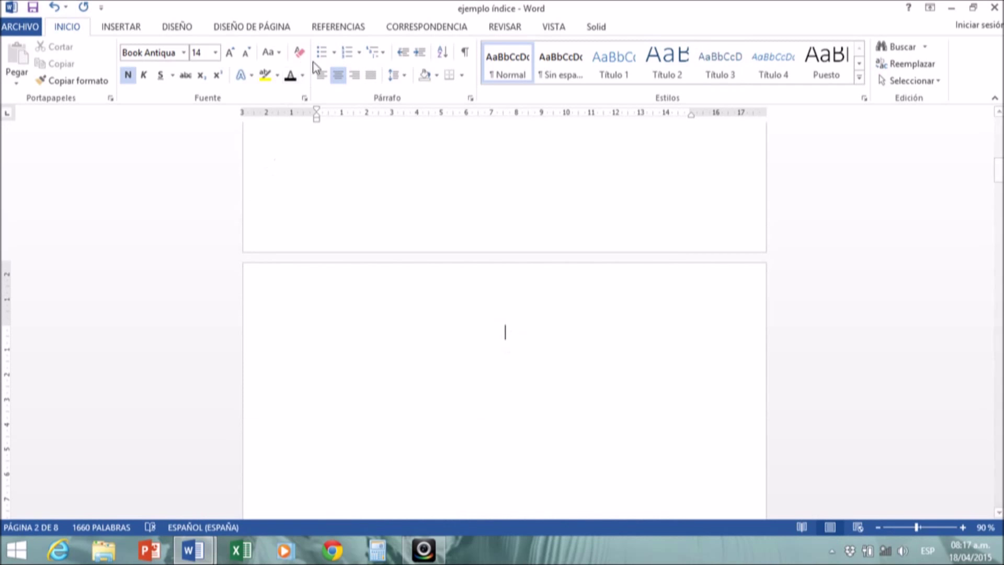
pyautogui.click(334, 26)
pyautogui.click(47, 82)
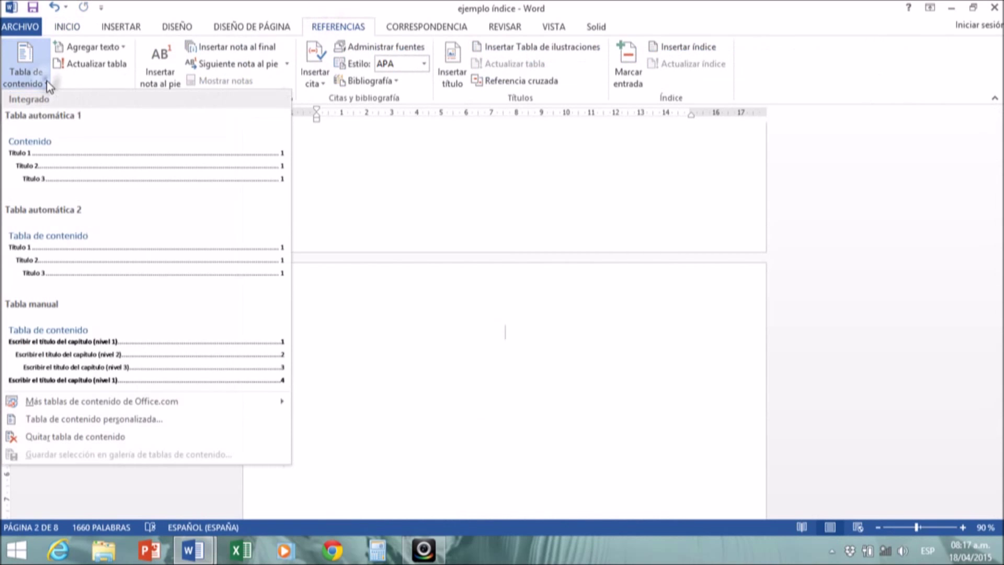
pyautogui.click(86, 158)
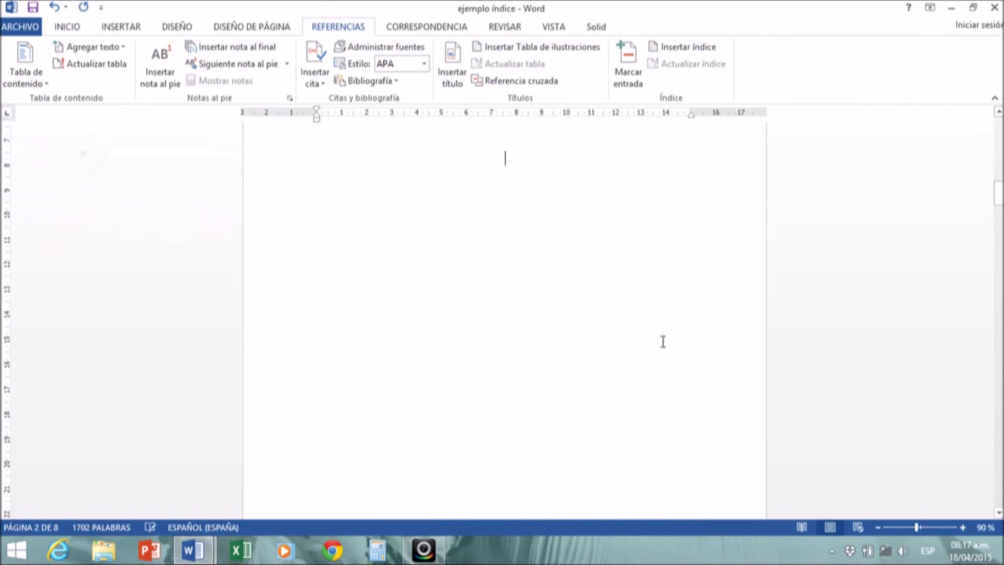
pyautogui.scroll(5, 646, 387)
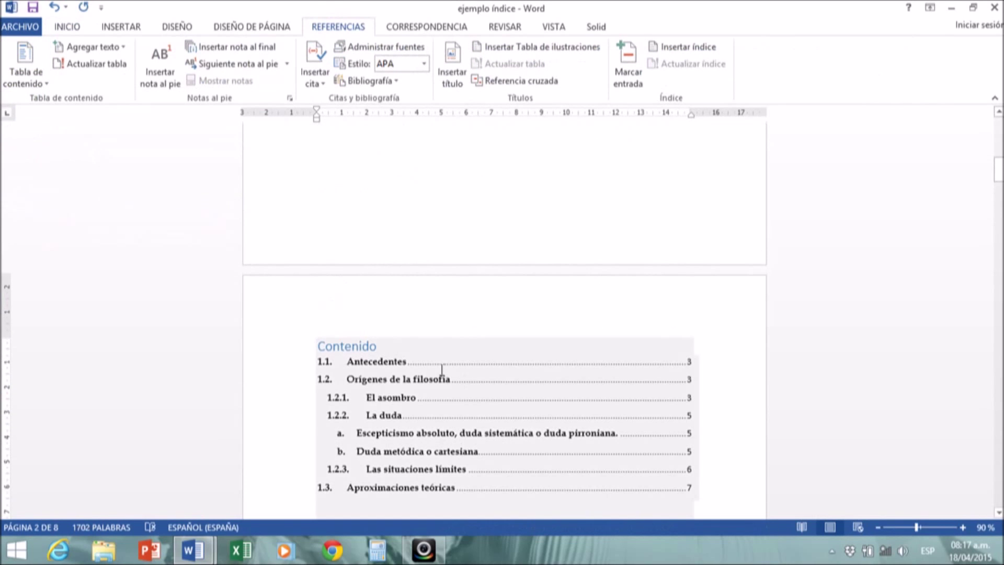
# Format the whole table of contents, including its title, in Book Antiqua at size 14
pyautogui.click(387, 346)
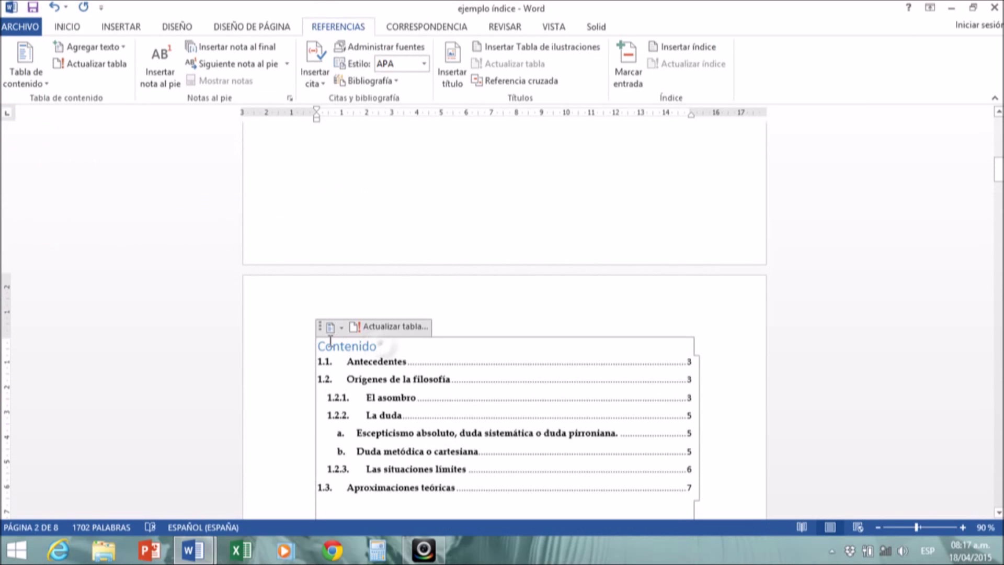
pyautogui.click(422, 357)
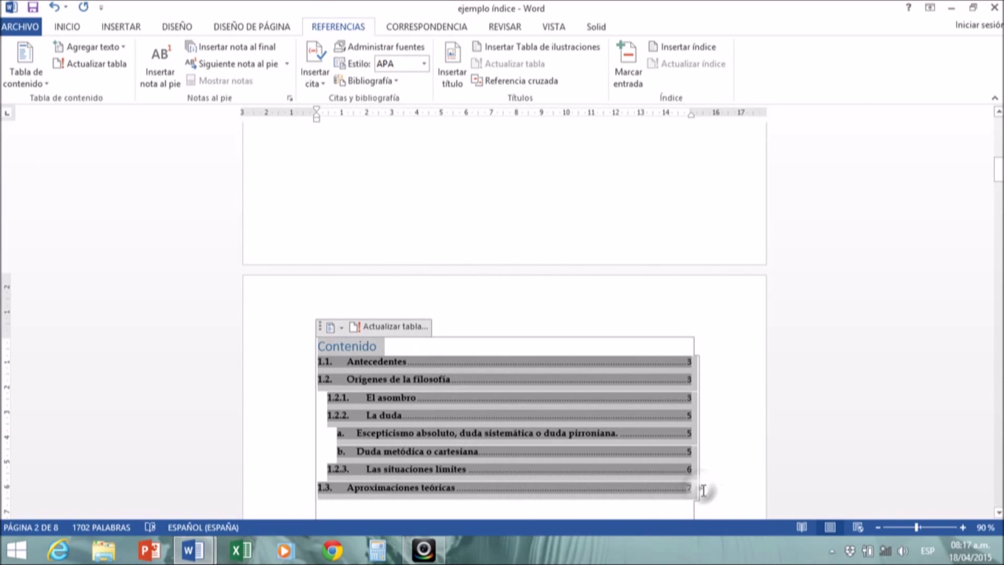
pyautogui.click(67, 27)
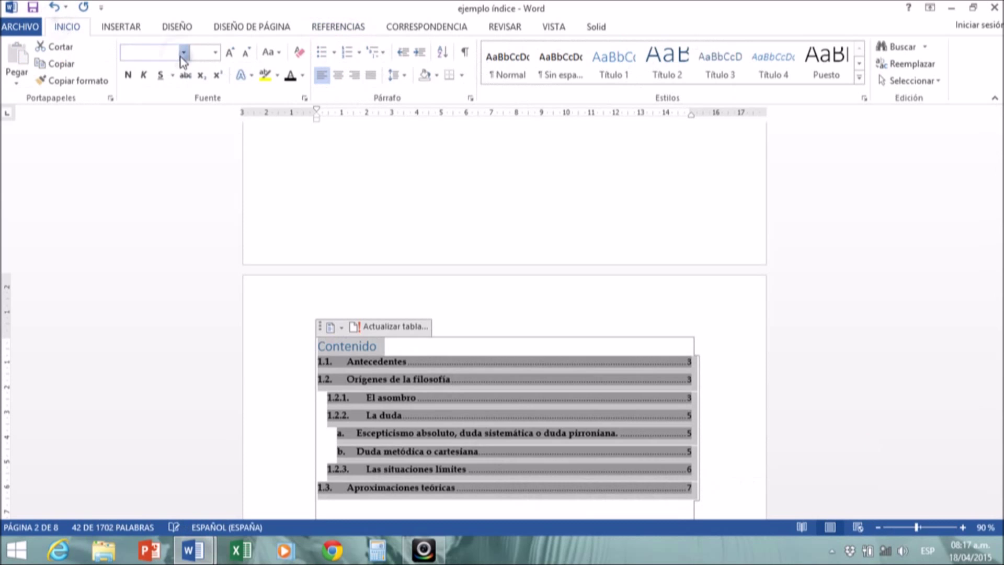
pyautogui.click(183, 53)
pyautogui.click(169, 142)
pyautogui.click(215, 53)
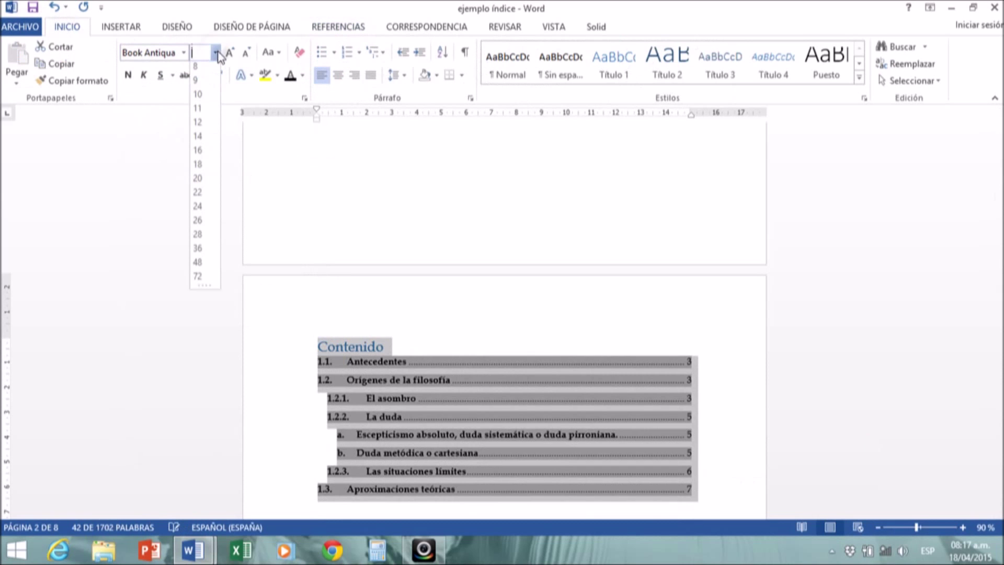
pyautogui.click(198, 139)
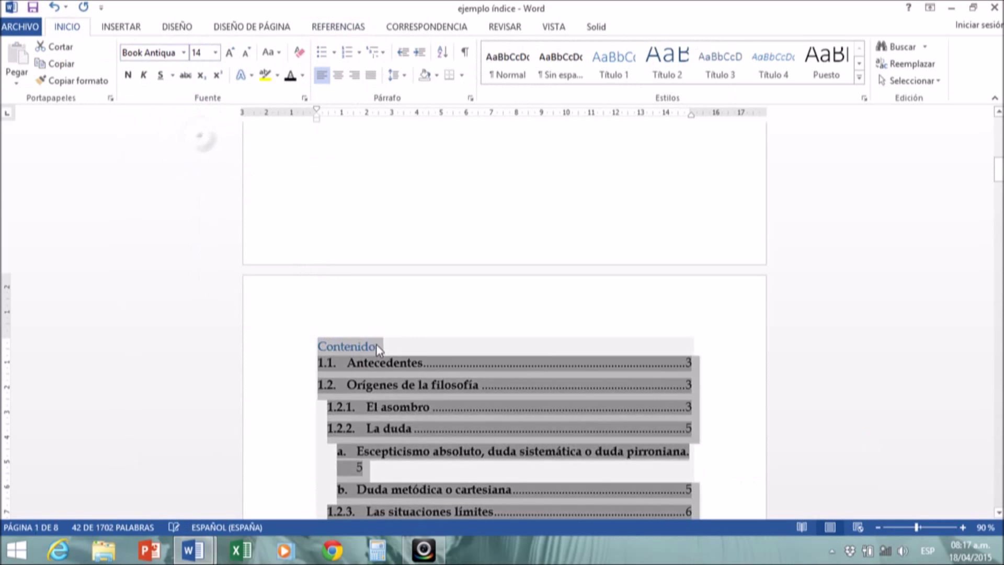
# Replace the table's title Contenido with ÍNDICE DE CONTENIDOS
pyautogui.click(384, 346)
pyautogui.moveTo(384, 346); pyautogui.dragTo(316, 346)
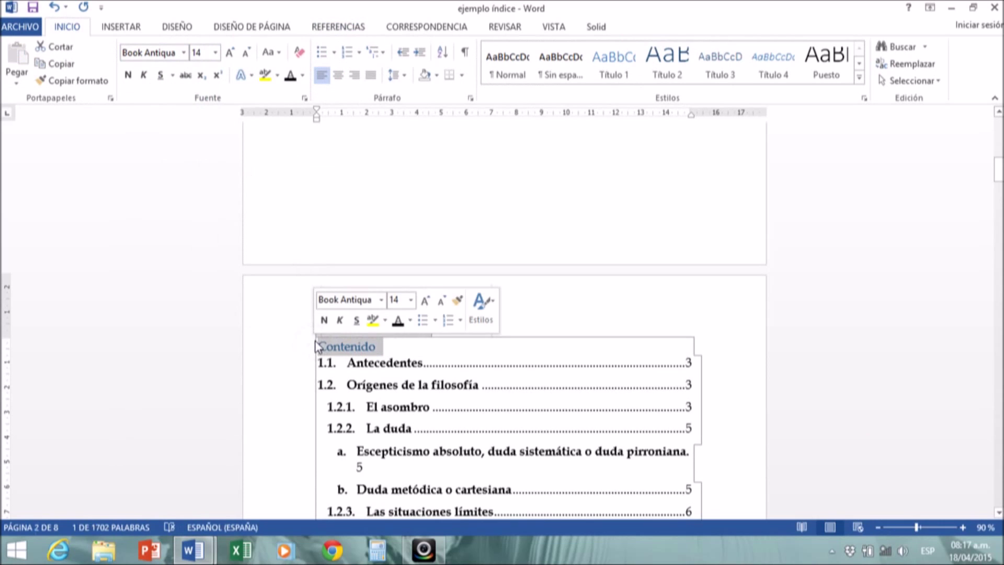
pyautogui.write('ÍNDICE')
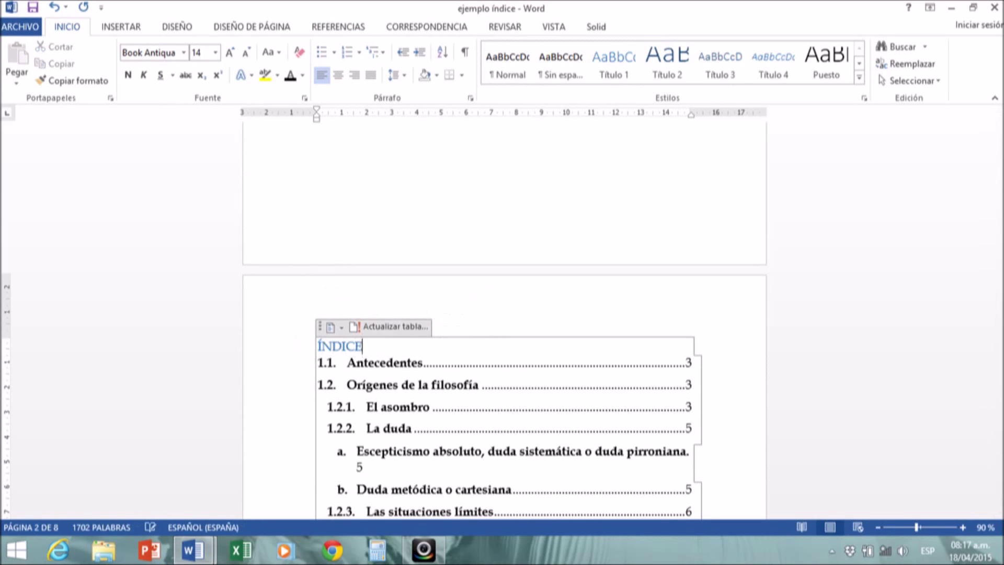
pyautogui.write(' DE CONTENIDOS')
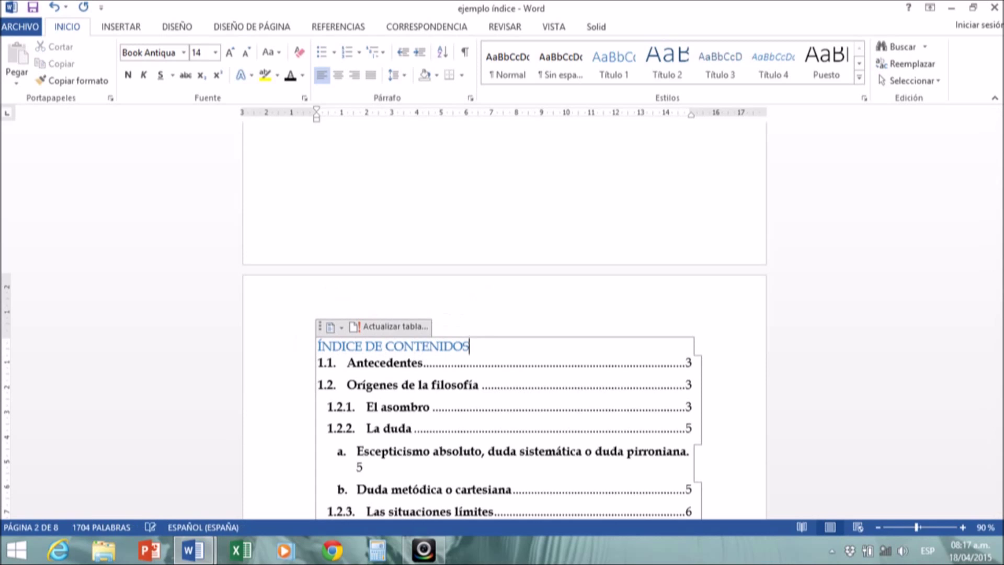
# Centre the ÍNDICE DE CONTENIDOS title, colour it black and add an empty line beneath it
pyautogui.hotkey('ctrl', 't')
pyautogui.press('Return')
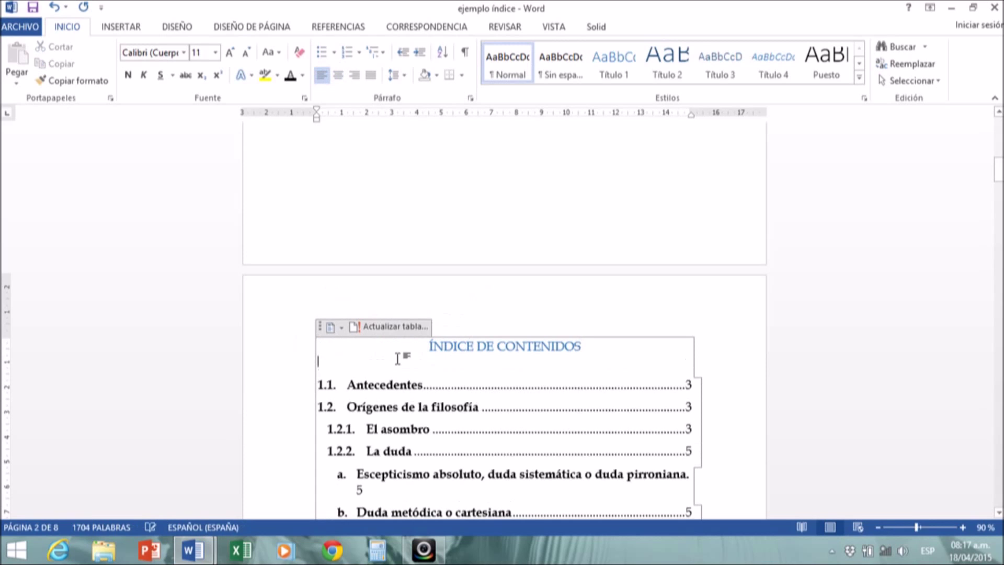
pyautogui.moveTo(420, 351); pyautogui.dragTo(590, 348)
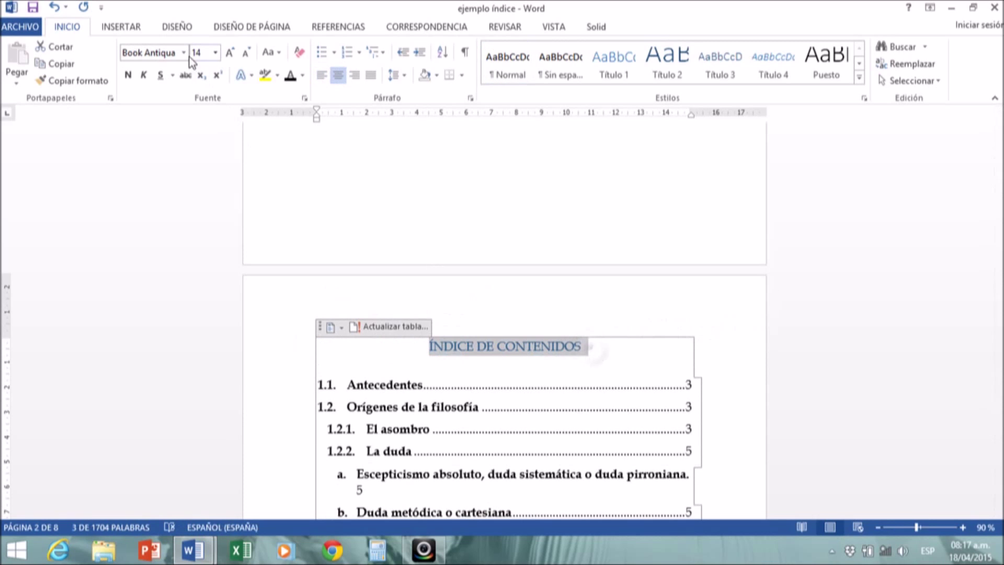
# Add the centred lines CAPÍTULO I and ASPECTO PRELIMINARES between the table's title and its first entry
pyautogui.click(473, 370)
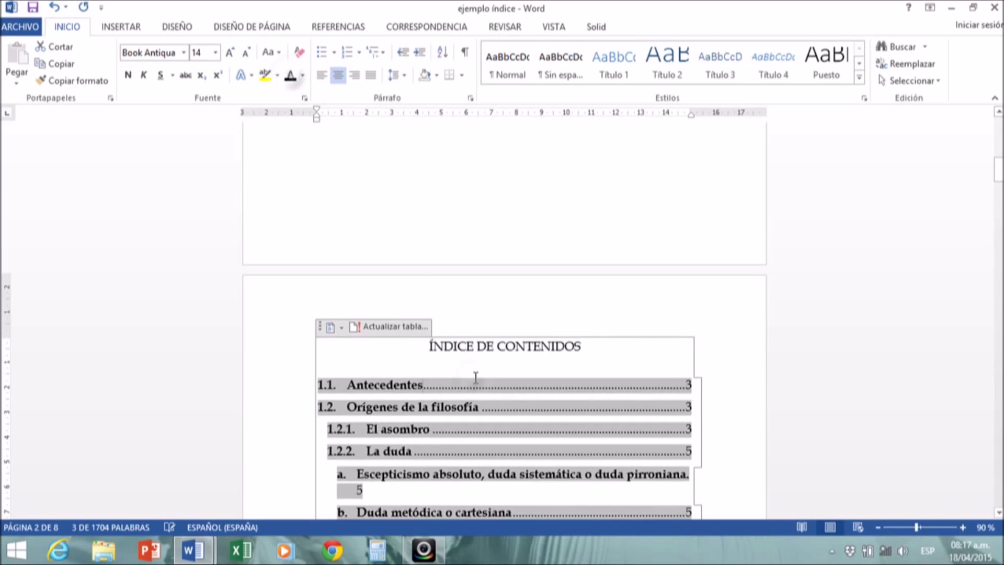
pyautogui.hotkey('ctrl', 't')
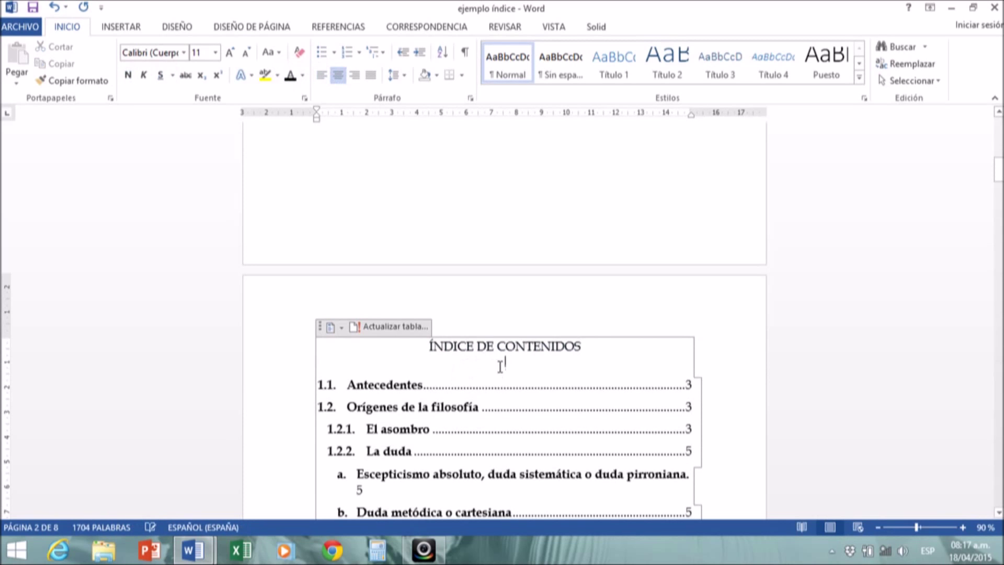
pyautogui.write('CAPÍTULO I')
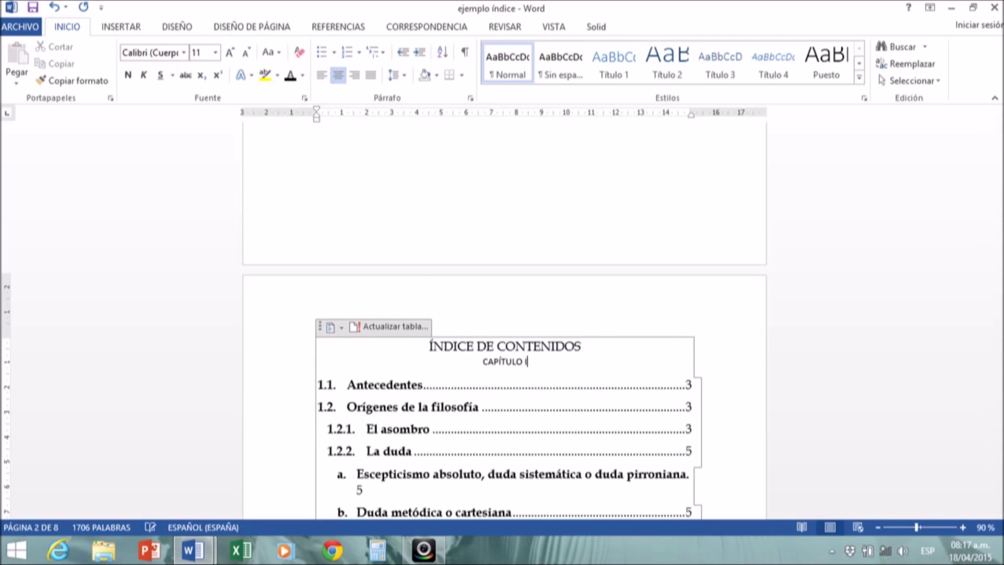
pyautogui.press('Return')
pyautogui.write('ASPECTO PRELIMINARES')
# Format the CAPÍTULO I and ASPECTO PRELIMINARES lines in bold Book Antiqua at size 14, and separate them from the title with an empty line
pyautogui.moveTo(483, 362); pyautogui.dragTo(557, 384)
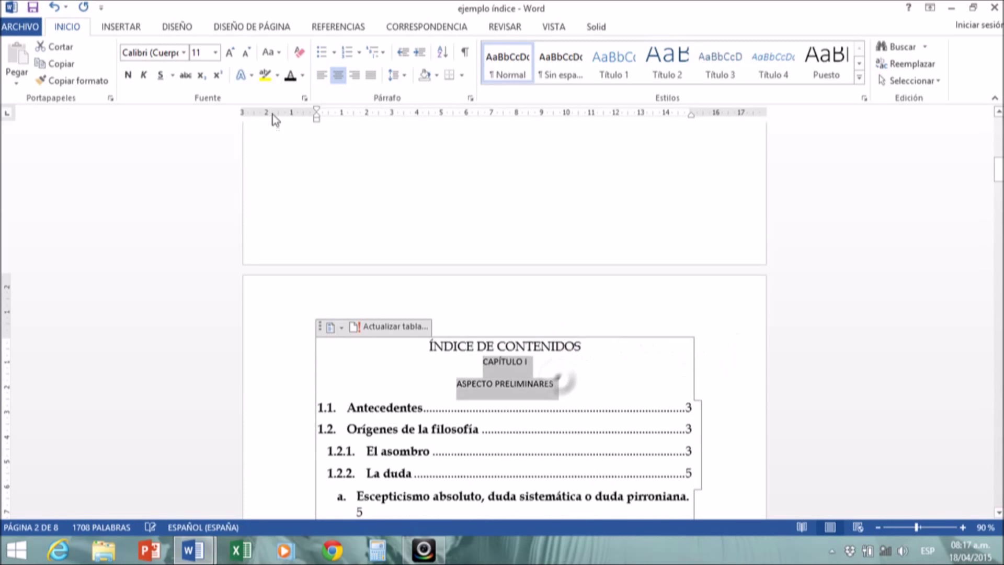
pyautogui.click(185, 53)
pyautogui.click(192, 140)
pyautogui.click(232, 52)
pyautogui.click(232, 53)
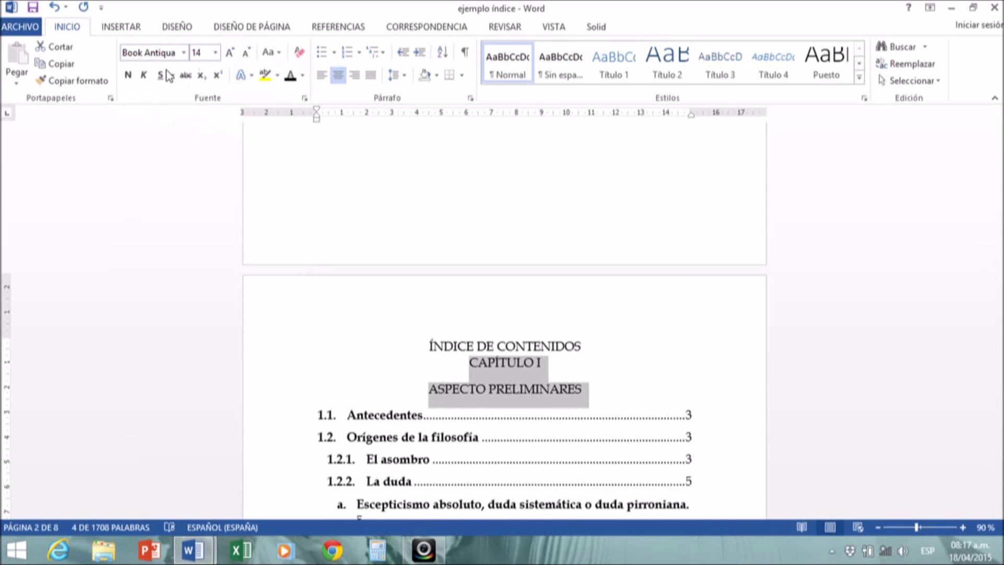
pyautogui.click(128, 75)
pyautogui.click(591, 346)
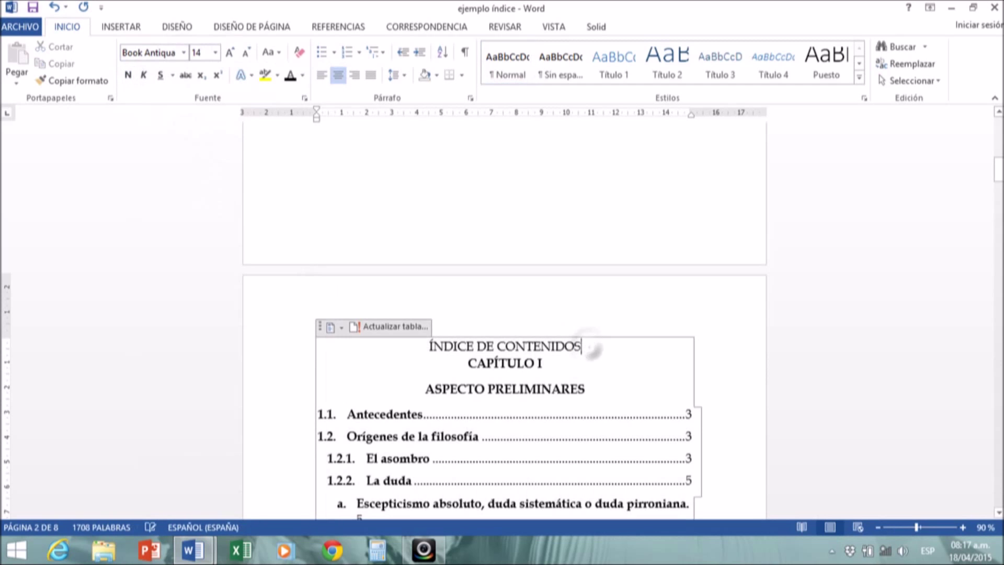
pyautogui.press('Return')
# Remove the bold from all the table of contents entries, from Antecedentes to Aproximaciones teóricas
pyautogui.scroll(-3, 586, 355)
pyautogui.moveTo(697, 454); pyautogui.dragTo(321, 281)
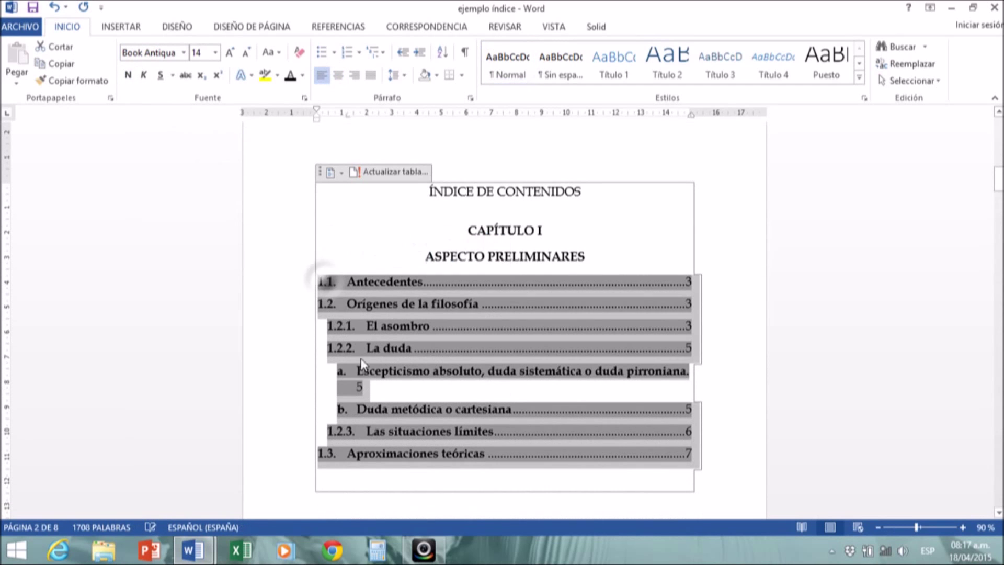
pyautogui.click(129, 75)
pyautogui.click(129, 74)
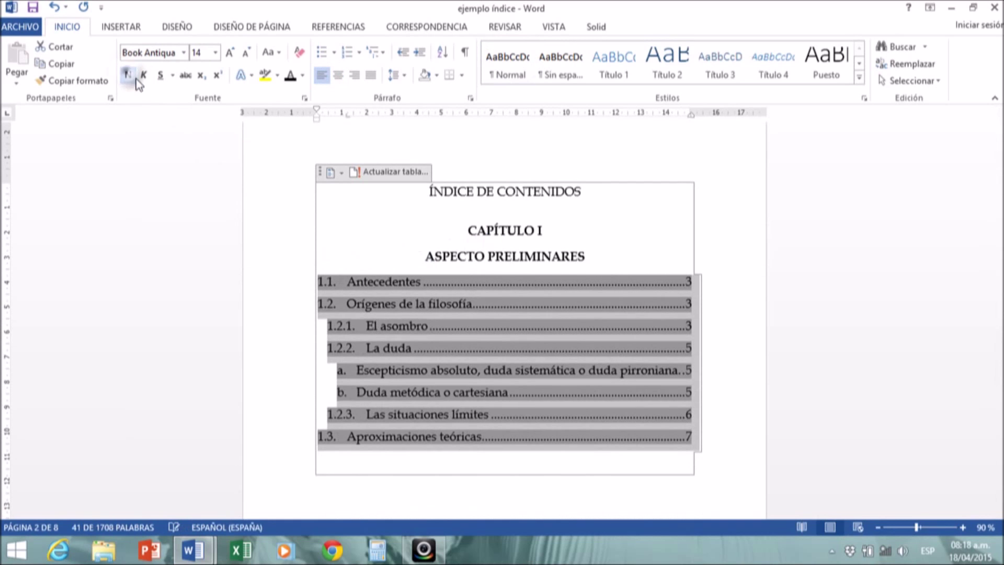
pyautogui.click(639, 467)
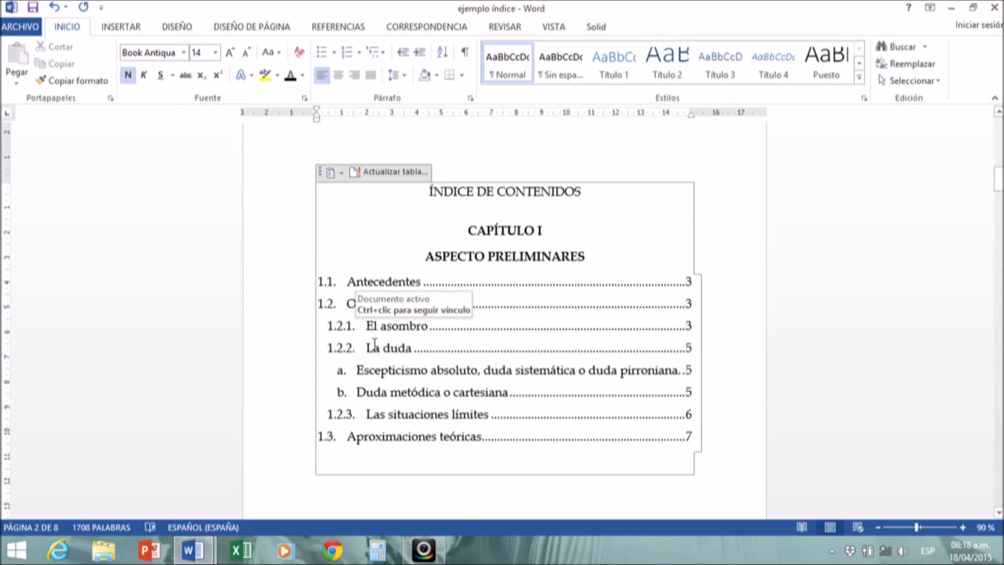
# Indent the entries El asombro and La duda to about 1.3 cm, and the lettered entries under La duda to about 2 cm
pyautogui.moveTo(701, 351)
pyautogui.mouseDown()
pyautogui.moveTo(690, 335)
pyautogui.moveTo(377, 317)
pyautogui.moveTo(350, 328)
pyautogui.mouseUp()
pyautogui.moveTo(326, 118)
pyautogui.mouseDown()
pyautogui.moveTo(346, 119)
pyautogui.moveTo(338, 121)
pyautogui.mouseUp()
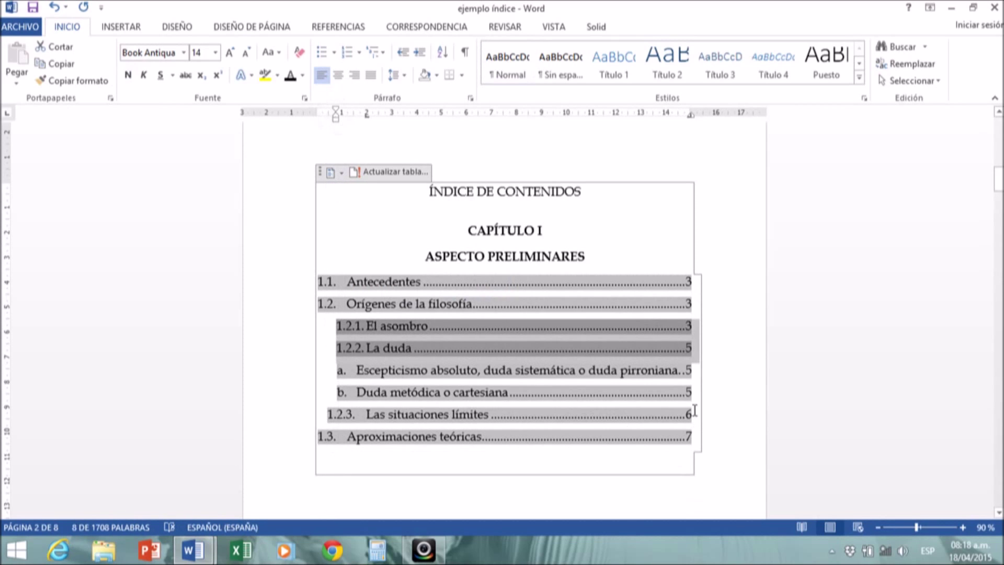
pyautogui.moveTo(695, 393); pyautogui.dragTo(347, 372)
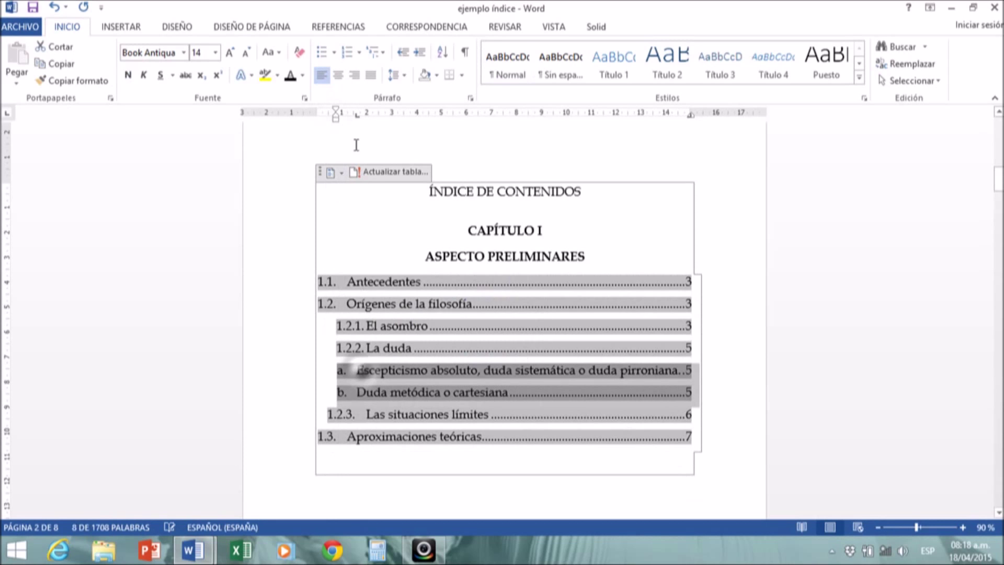
pyautogui.moveTo(337, 116)
pyautogui.mouseDown()
pyautogui.moveTo(384, 122)
pyautogui.moveTo(354, 109)
pyautogui.moveTo(388, 113)
pyautogui.mouseUp()
pyautogui.moveTo(694, 346); pyautogui.dragTo(390, 329)
pyautogui.moveTo(342, 116)
pyautogui.mouseDown()
pyautogui.moveTo(386, 118)
pyautogui.moveTo(350, 108)
pyautogui.mouseUp()
# Indent the two lettered entries under La duda to about 2.8 cm, with their text at about 3.5 cm, and justify them
pyautogui.moveTo(694, 413); pyautogui.dragTo(440, 372)
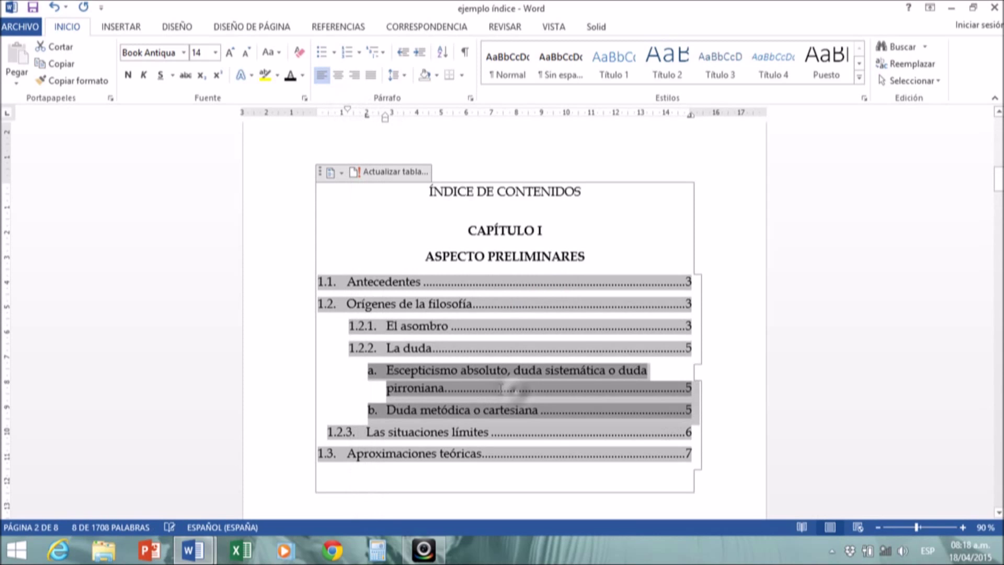
pyautogui.moveTo(386, 124); pyautogui.dragTo(405, 121)
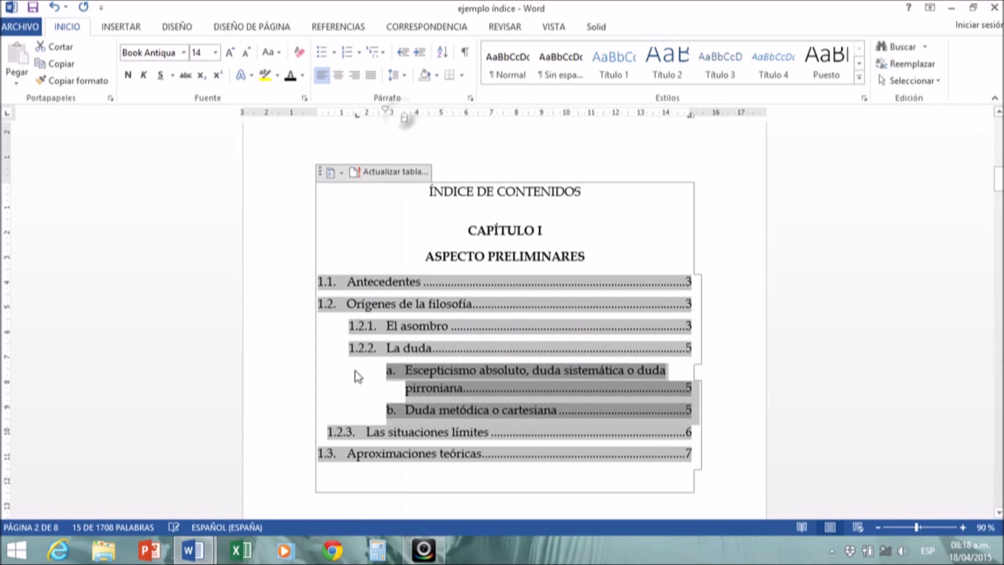
pyautogui.click(371, 75)
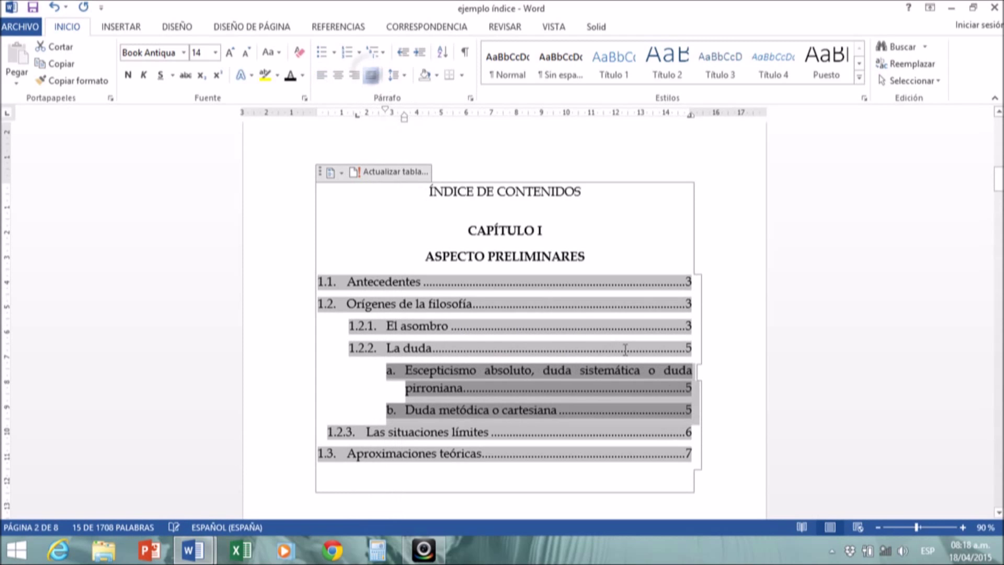
pyautogui.click(677, 503)
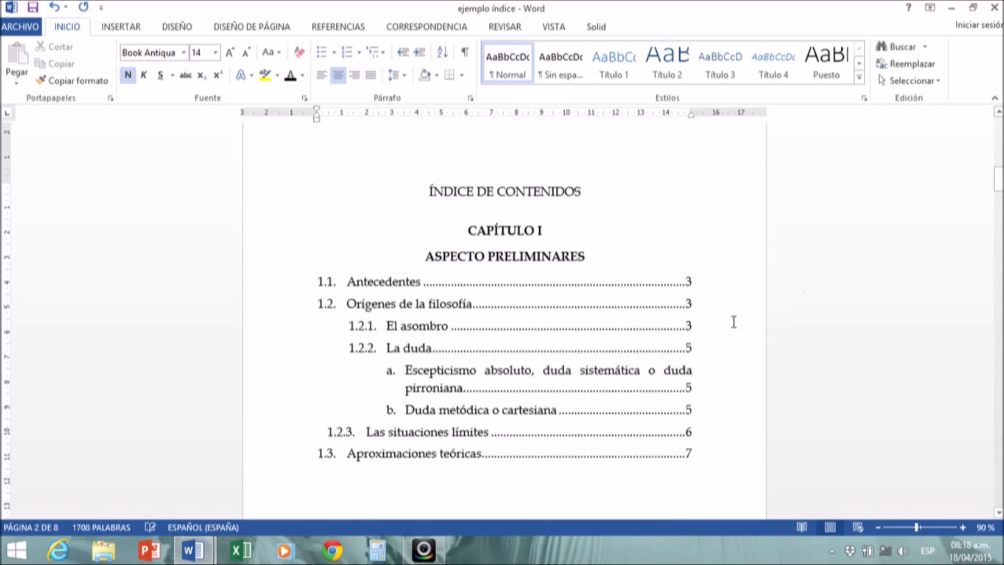
pyautogui.scroll(-1, 733, 317)
pyautogui.scroll(-2, 732, 317)
pyautogui.scroll(2, 724, 313)
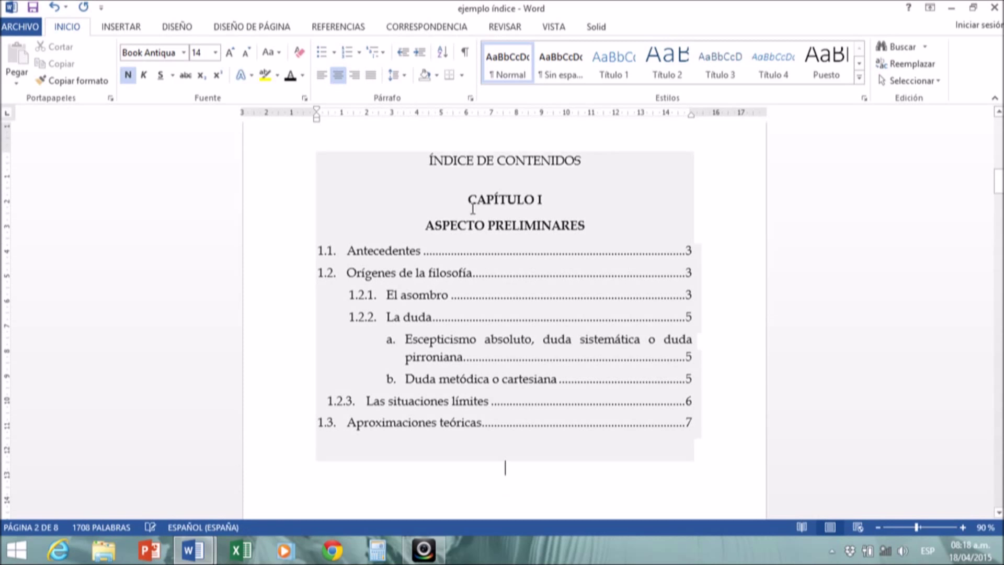
pyautogui.click(439, 178)
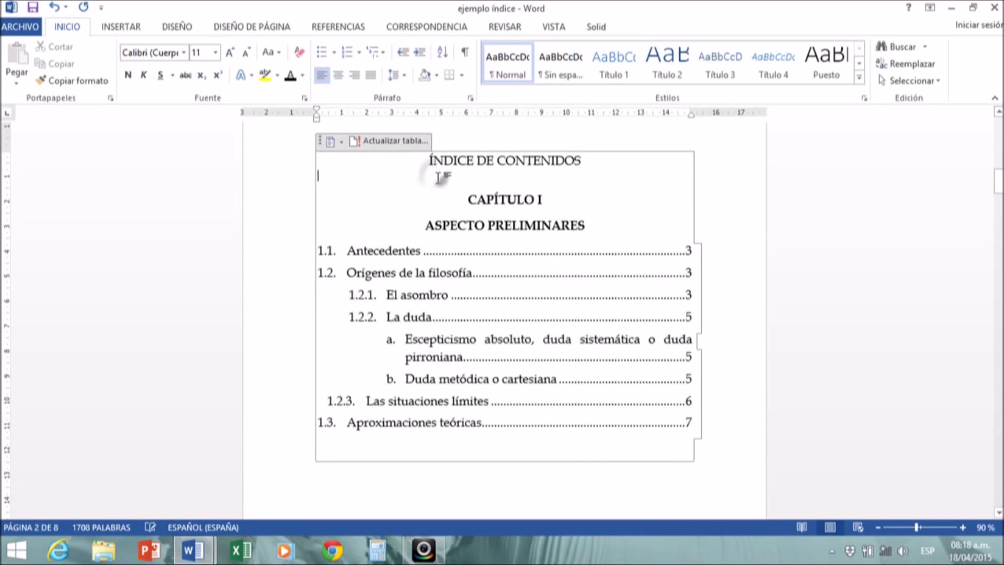
pyautogui.click(399, 143)
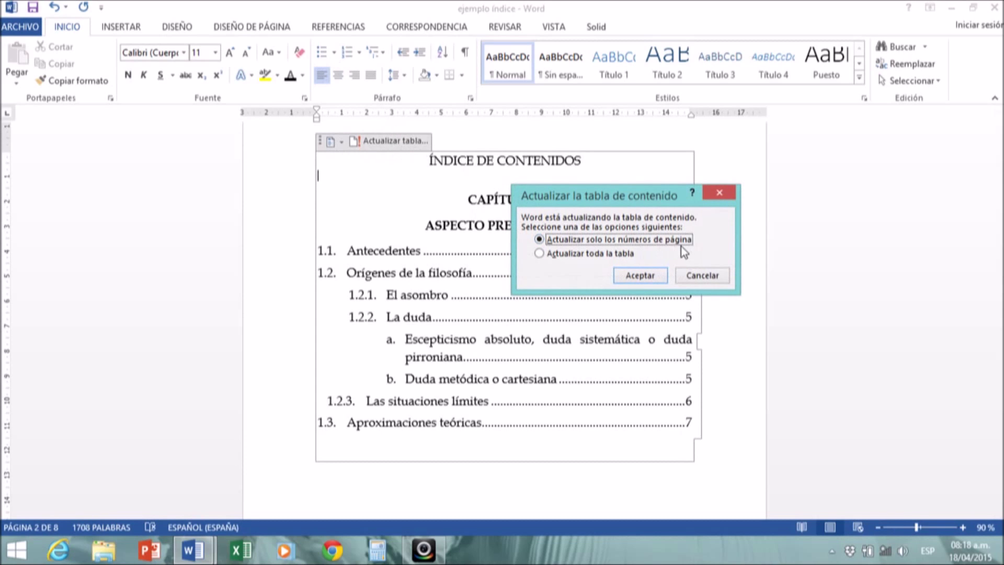
pyautogui.click(711, 279)
# Insert empty lines before the CAPÍTULO I heading in the document body until it moves down to page 6
pyautogui.scroll(-10, 617, 361)
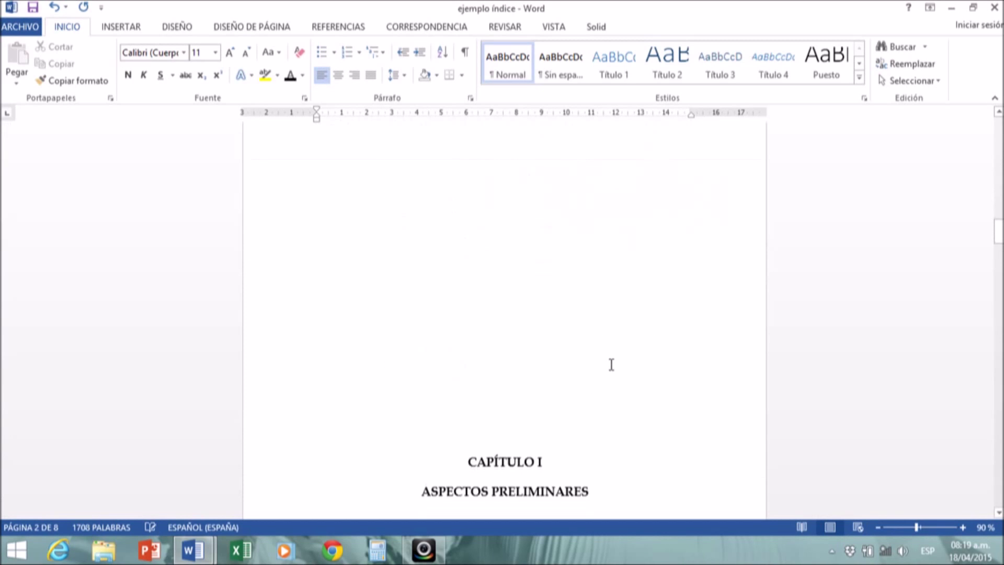
pyautogui.scroll(-3, 566, 350)
pyautogui.click(471, 338)
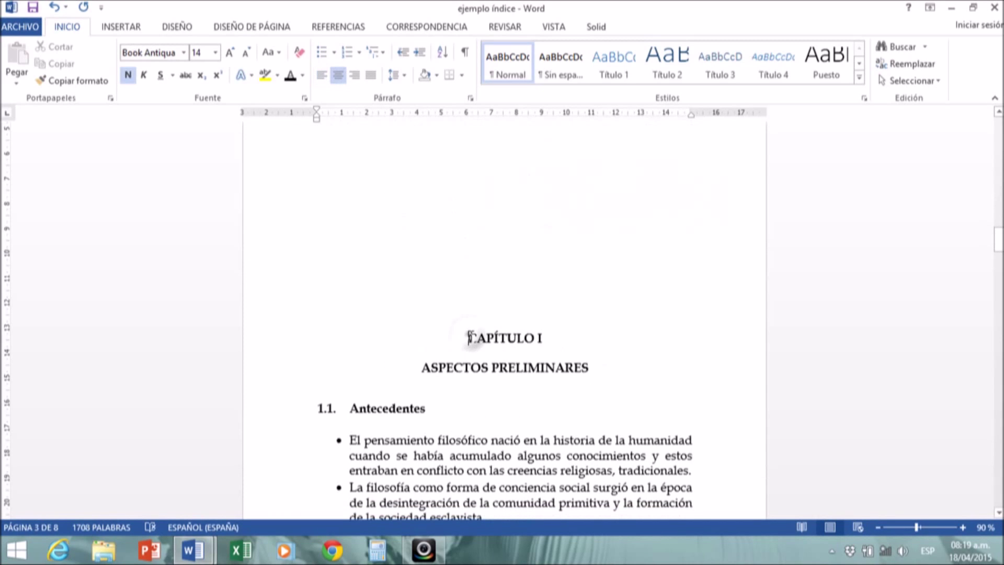
pyautogui.scroll(8, 471, 337)
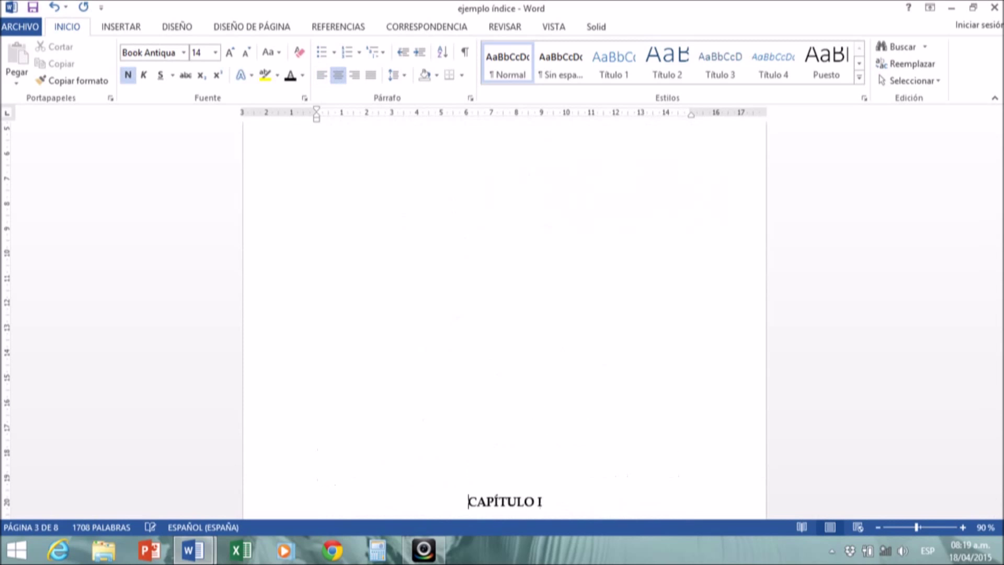
pyautogui.scroll(-10, 469, 336)
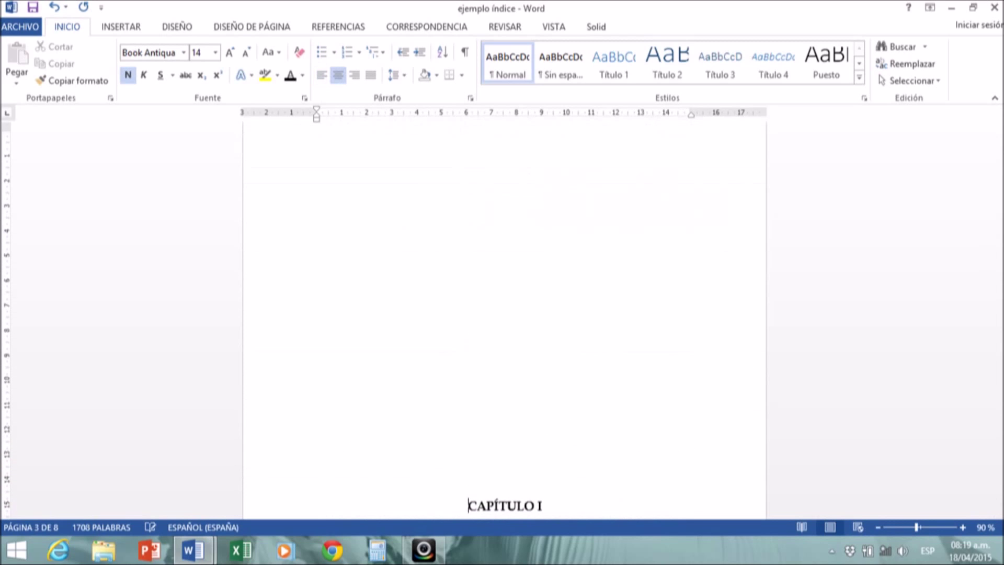
pyautogui.scroll(3, 469, 337)
pyautogui.scroll(-4, 470, 337)
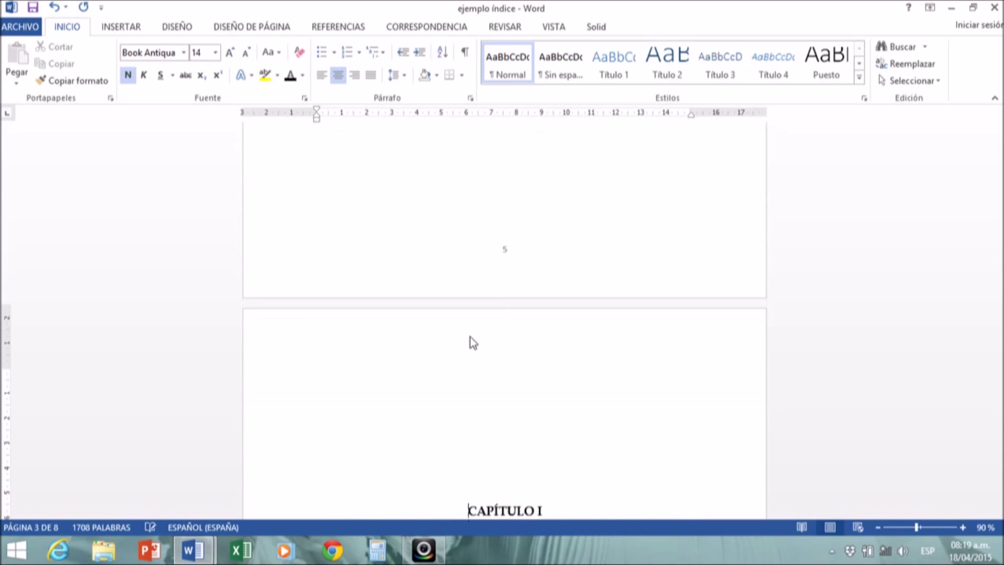
# Delete the surplus empty lines above the CAPÍTULO I heading so it sits near the top of page 6
pyautogui.click(547, 406)
pyautogui.press('Delete')
pyautogui.press('Delete')
pyautogui.press('Delete')
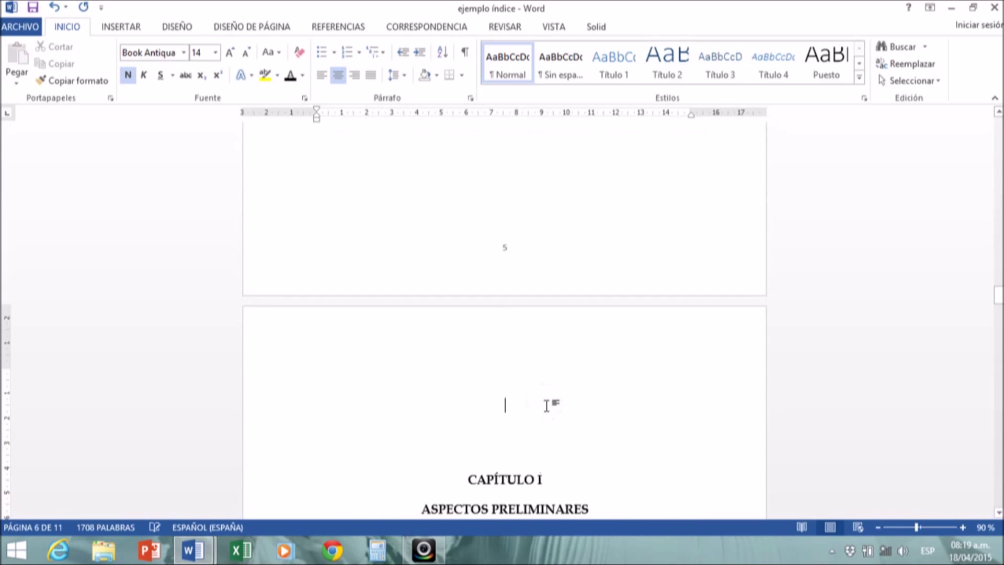
pyautogui.press('Delete')
pyautogui.press('Delete')
pyautogui.press('Delete')
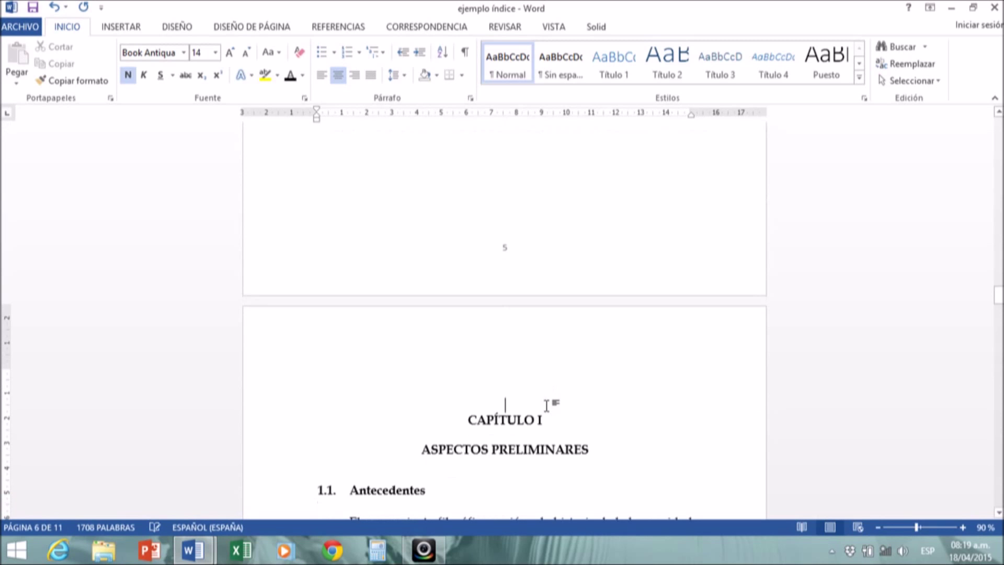
# Update the ÍNDICE DE CONTENIDOS table, refreshing only its page numbers, and review the entries
pyautogui.moveTo(1001, 300); pyautogui.dragTo(999, 157)
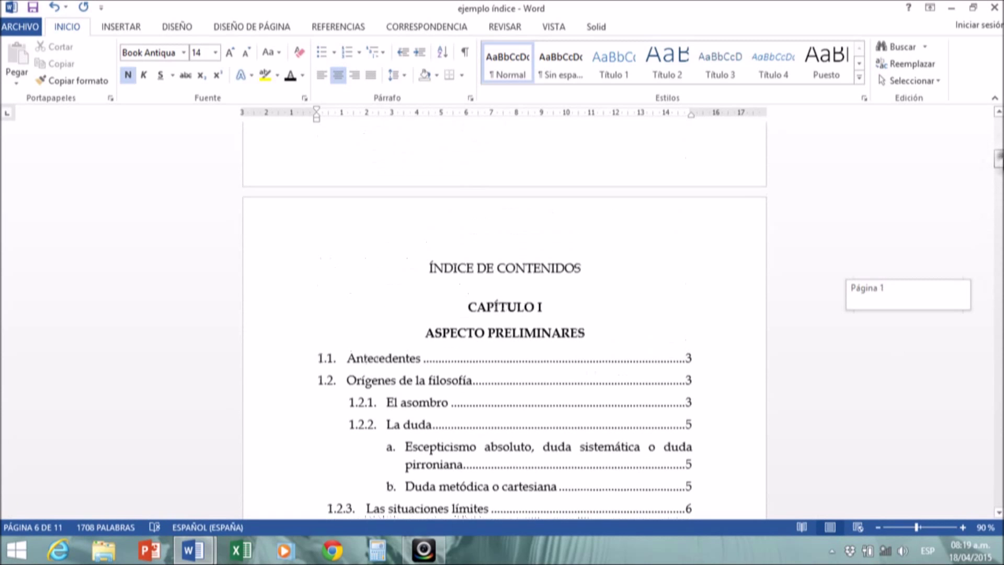
pyautogui.click(450, 272)
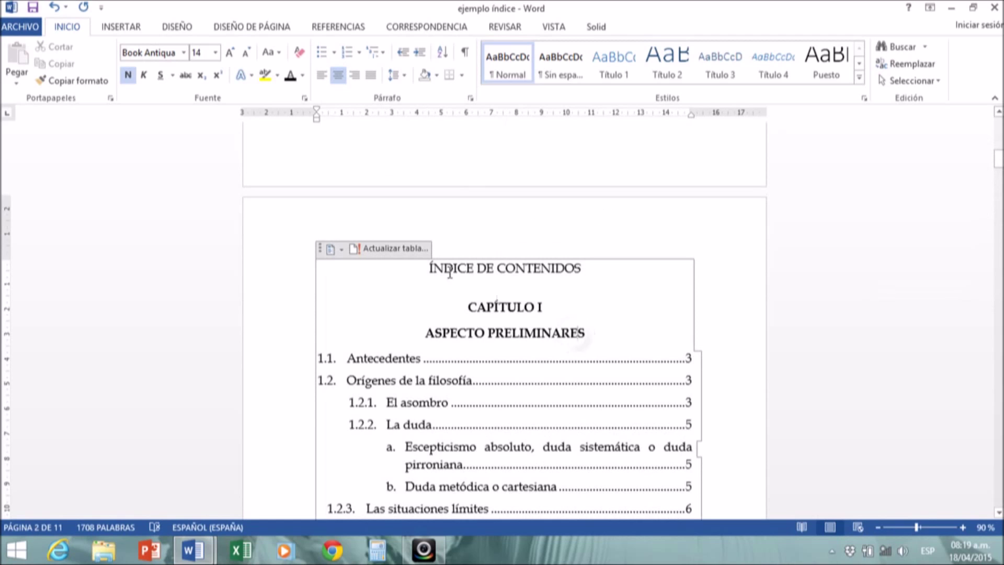
pyautogui.click(413, 252)
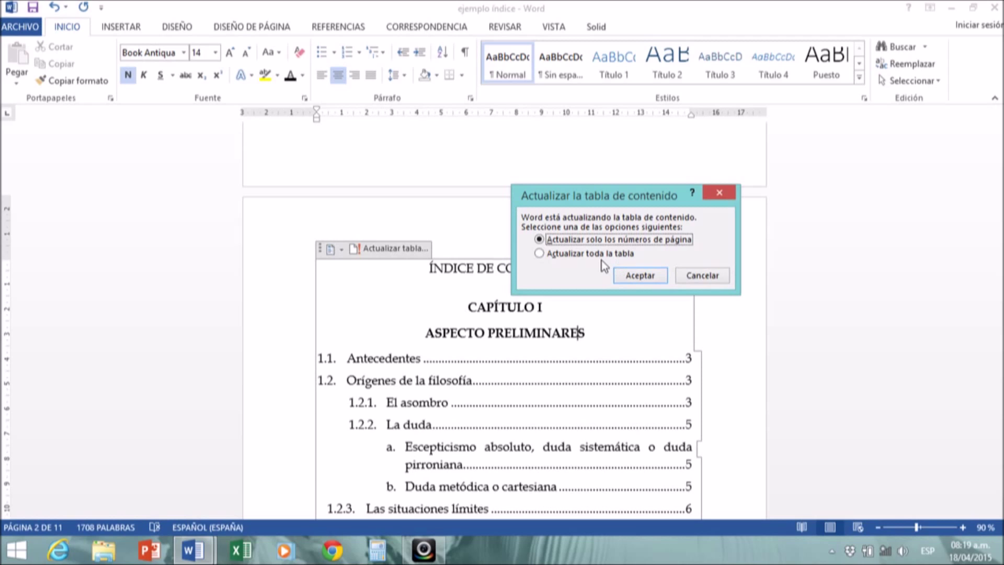
pyautogui.click(540, 254)
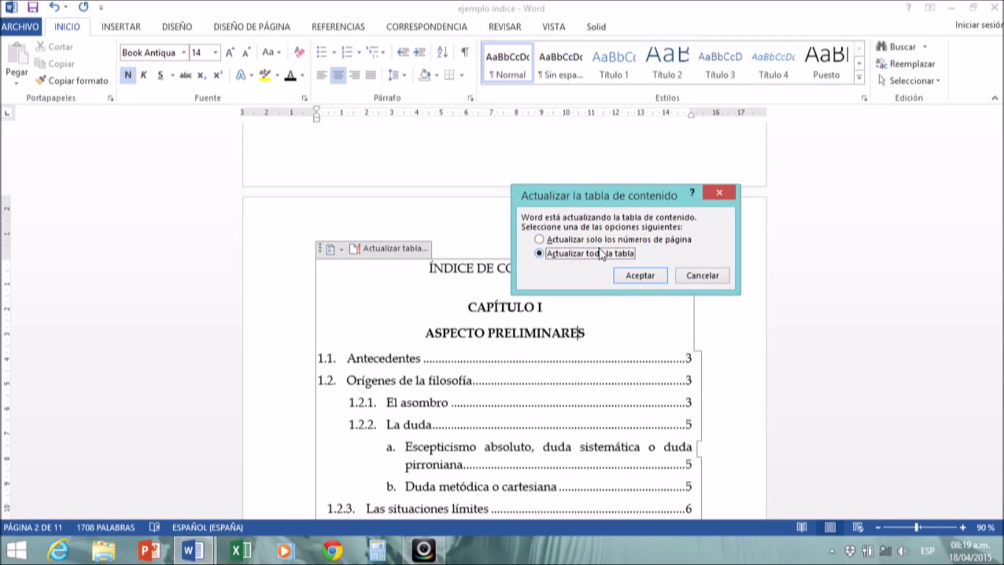
pyautogui.click(540, 240)
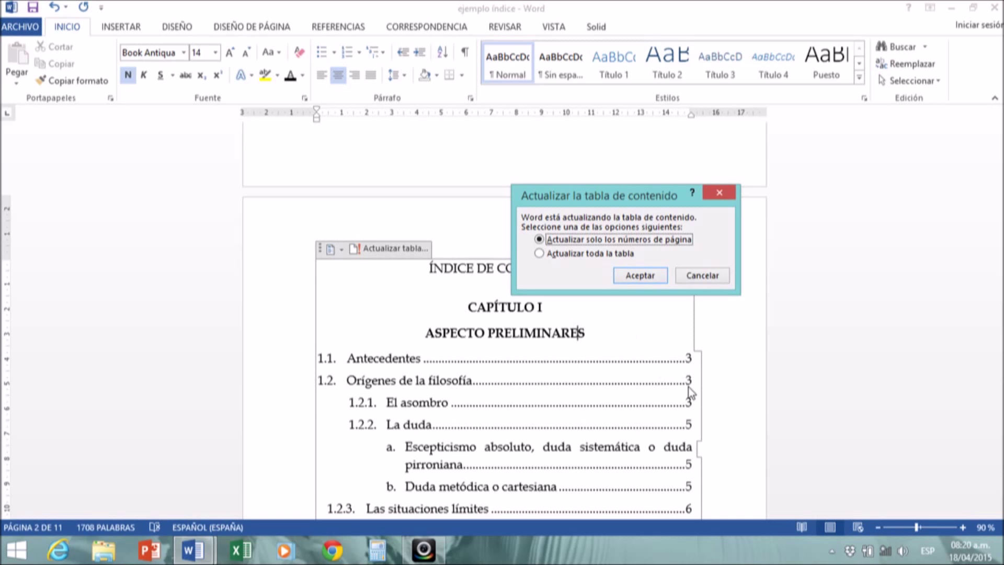
pyautogui.click(648, 282)
pyautogui.scroll(-1, 690, 382)
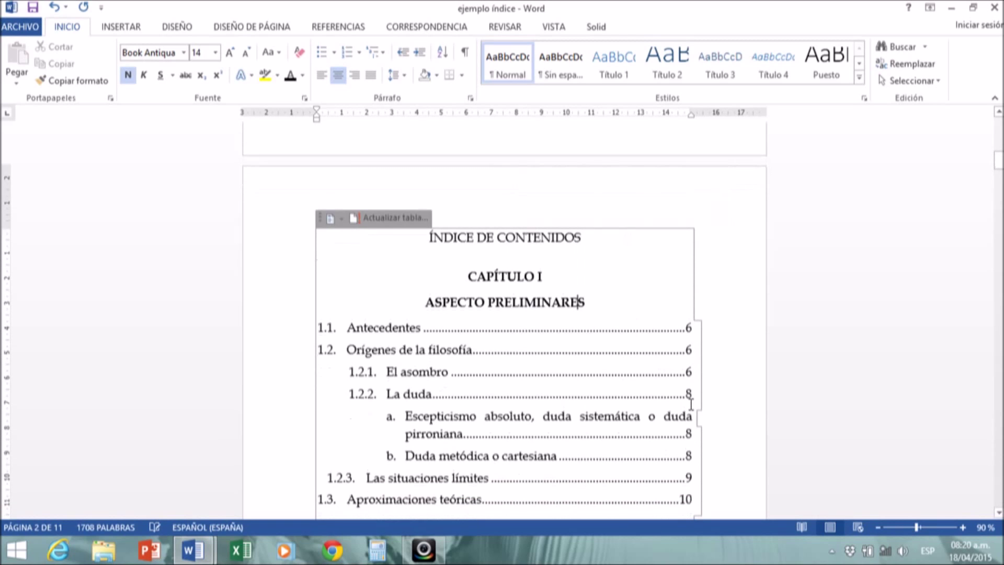
pyautogui.scroll(-9, 690, 401)
pyautogui.scroll(8, 683, 397)
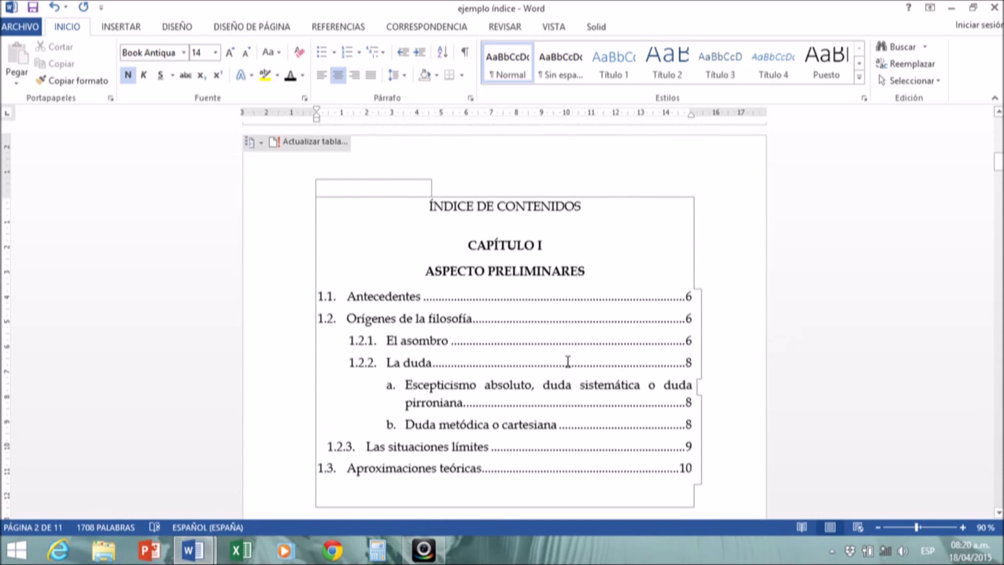
pyautogui.scroll(2, 568, 360)
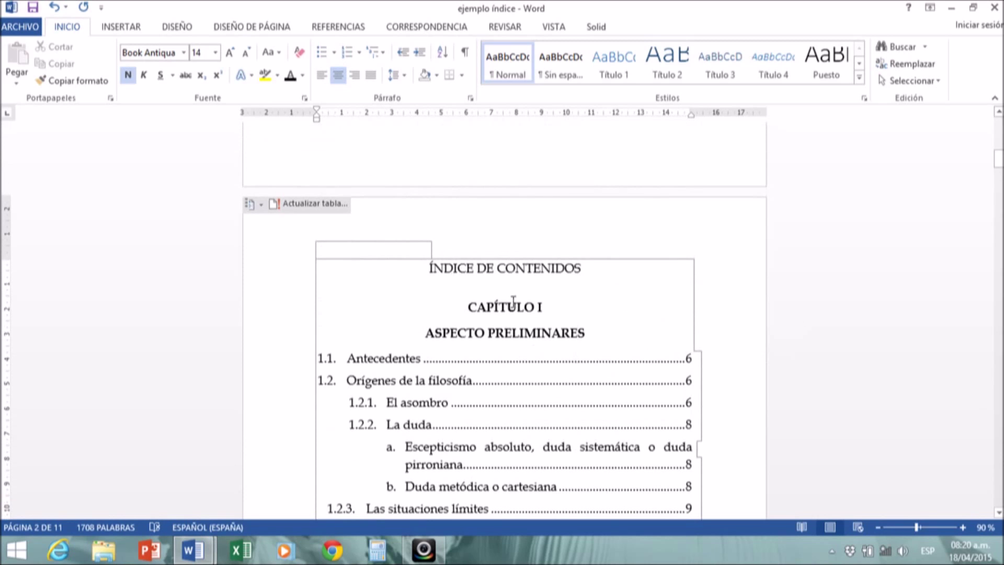
# Follow the Antecedentes entry's link from the table of contents to its heading, and return to the index page
pyautogui.keyDown('ctrl'); pyautogui.click(497, 363); pyautogui.keyUp('ctrl')
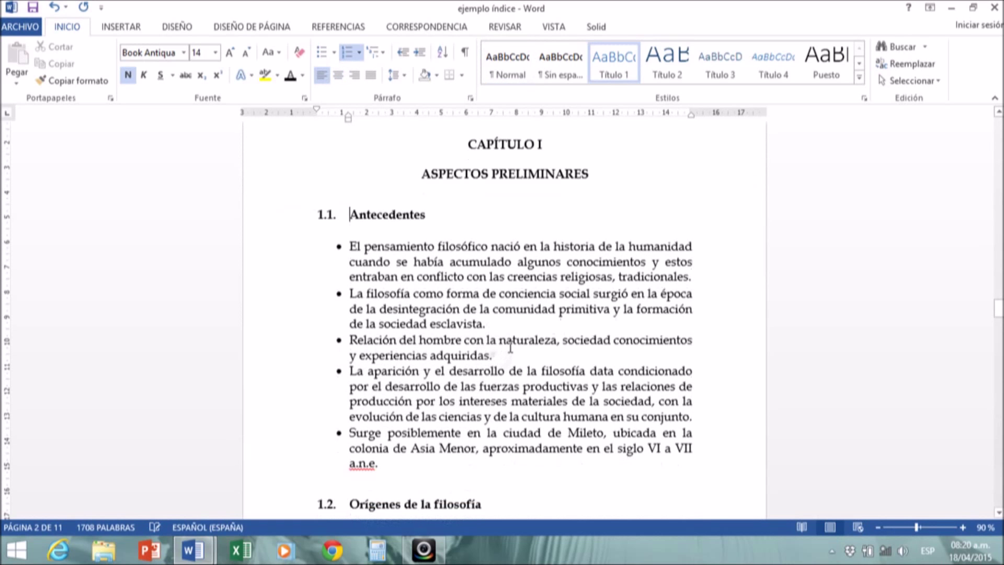
pyautogui.scroll(-8, 576, 410)
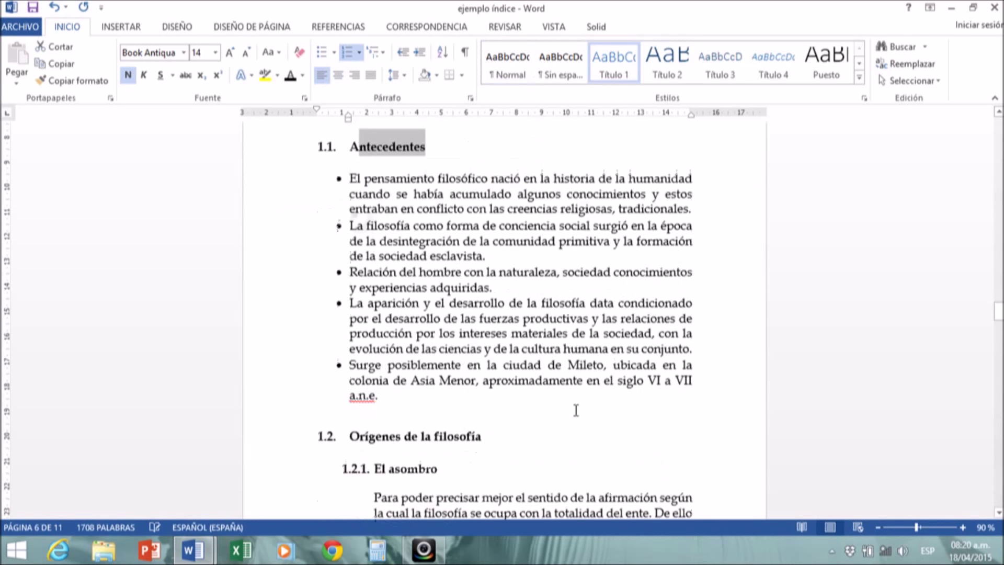
pyautogui.scroll(8, 576, 387)
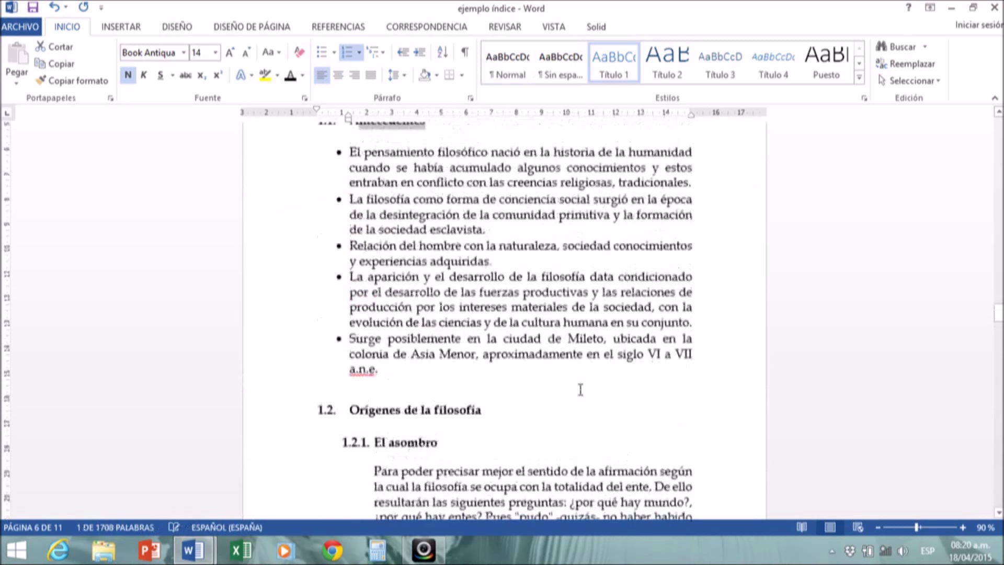
pyautogui.scroll(5, 587, 403)
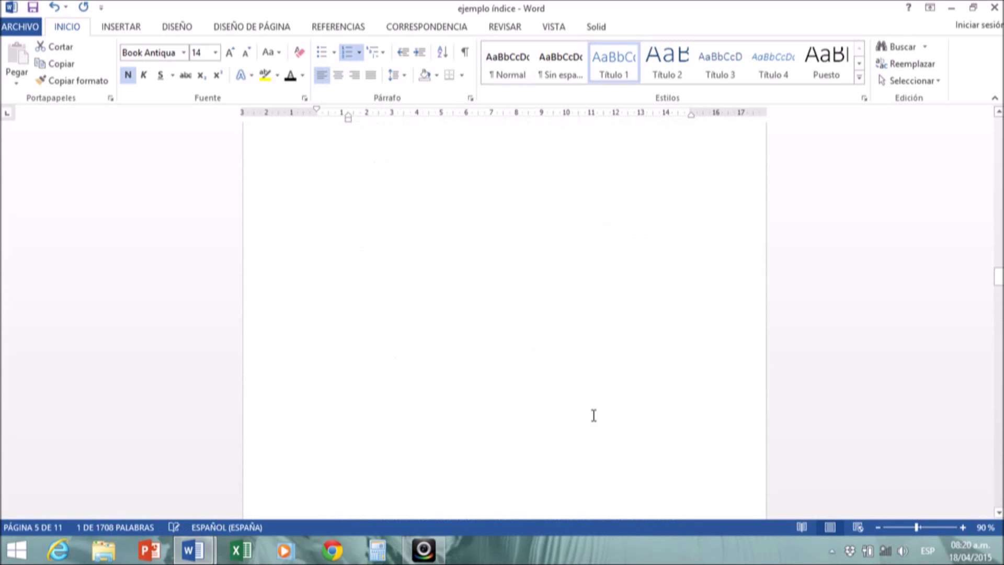
pyautogui.scroll(3, 594, 415)
pyautogui.scroll(8, 600, 421)
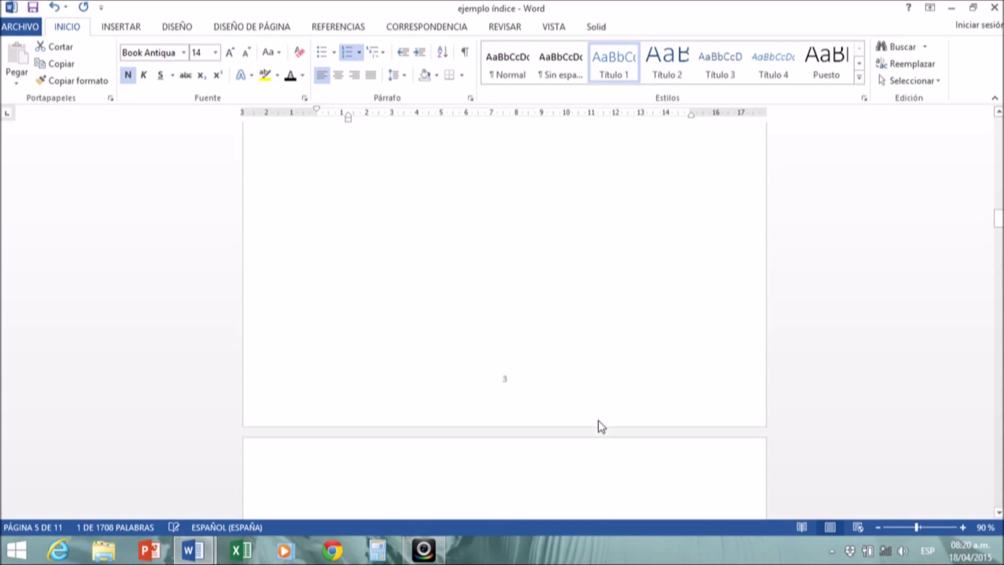
pyautogui.scroll(5, 600, 424)
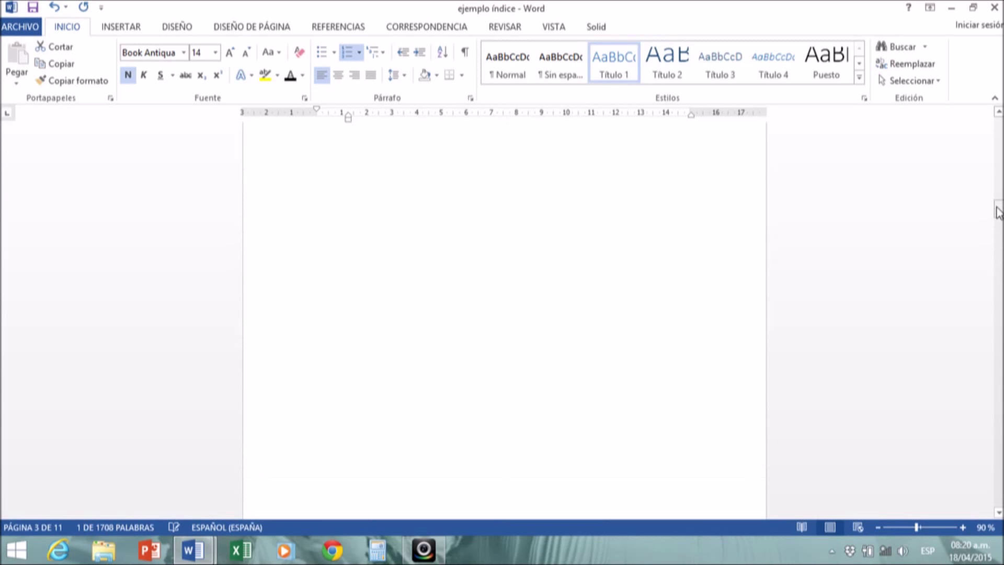
pyautogui.moveTo(998, 195); pyautogui.dragTo(998, 160)
pyautogui.click(589, 300)
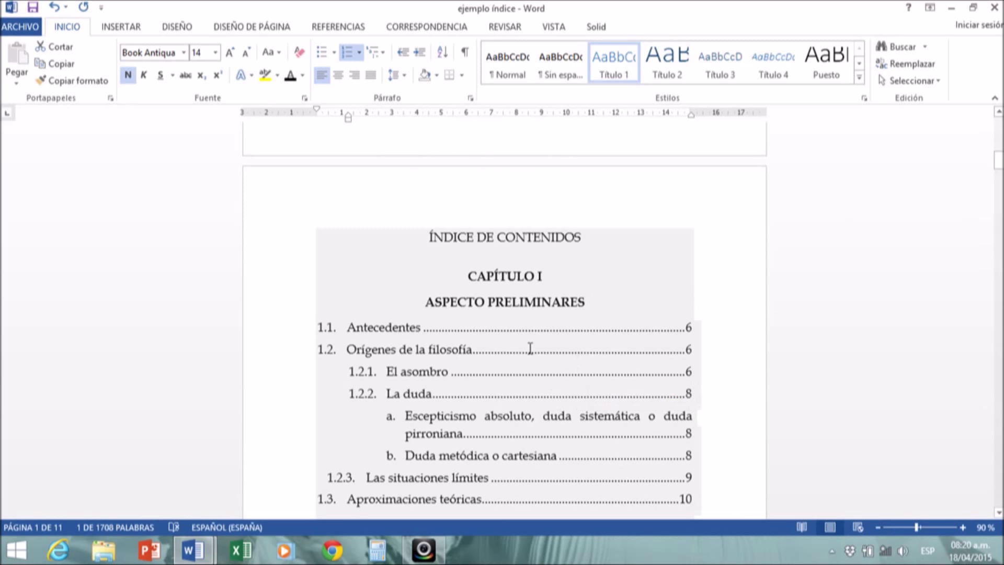
pyautogui.click(424, 549)
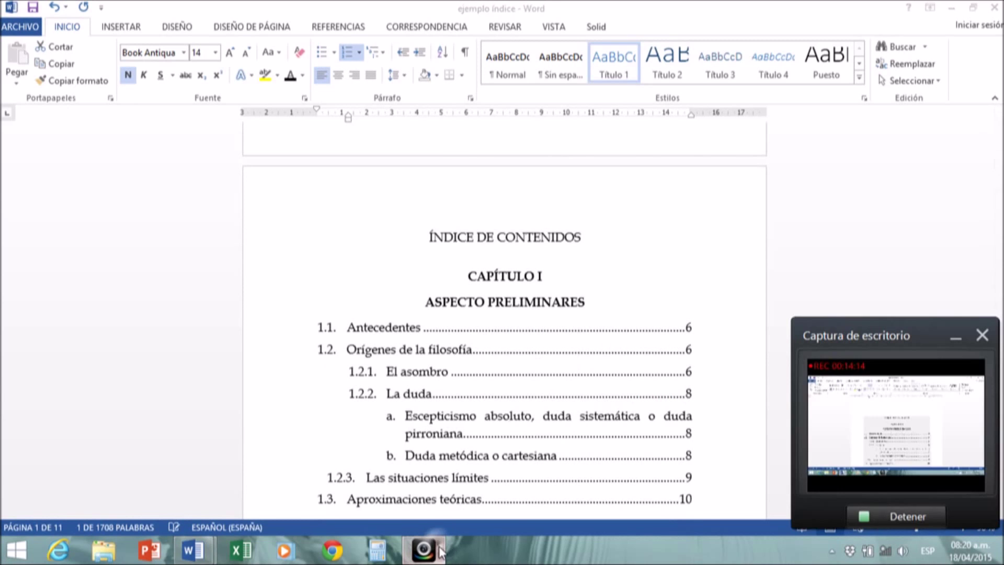